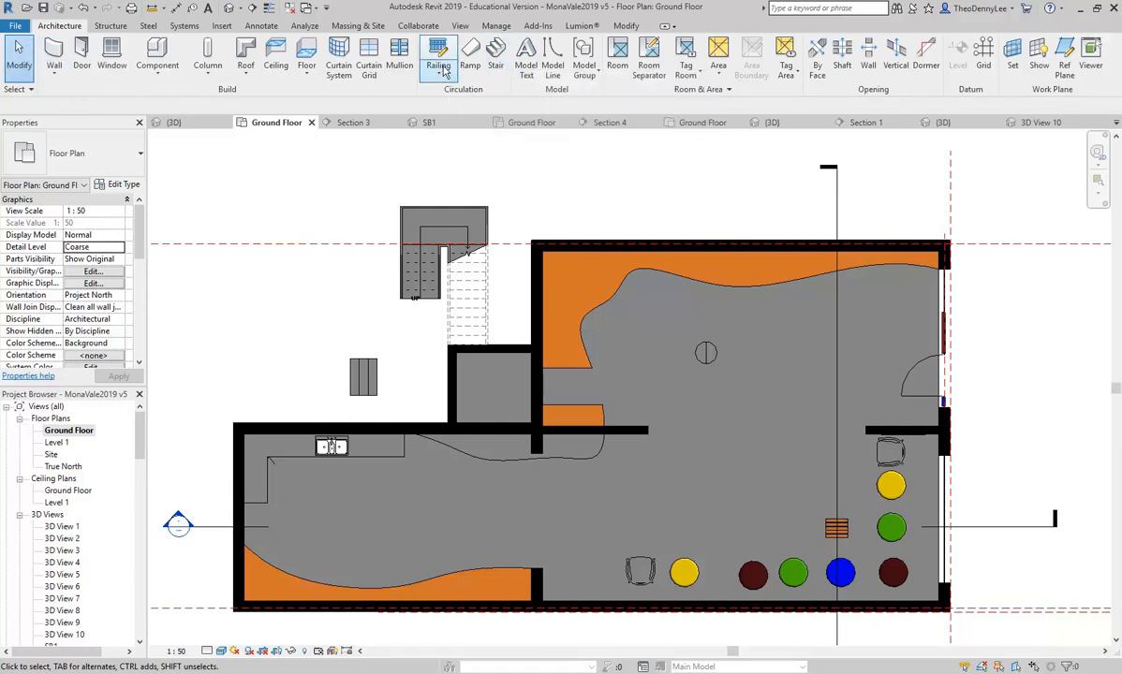
# - Start a stair, inspect the type properties of its assembled stair type, and cancel the stair sketch
pyautogui.click(496, 64)
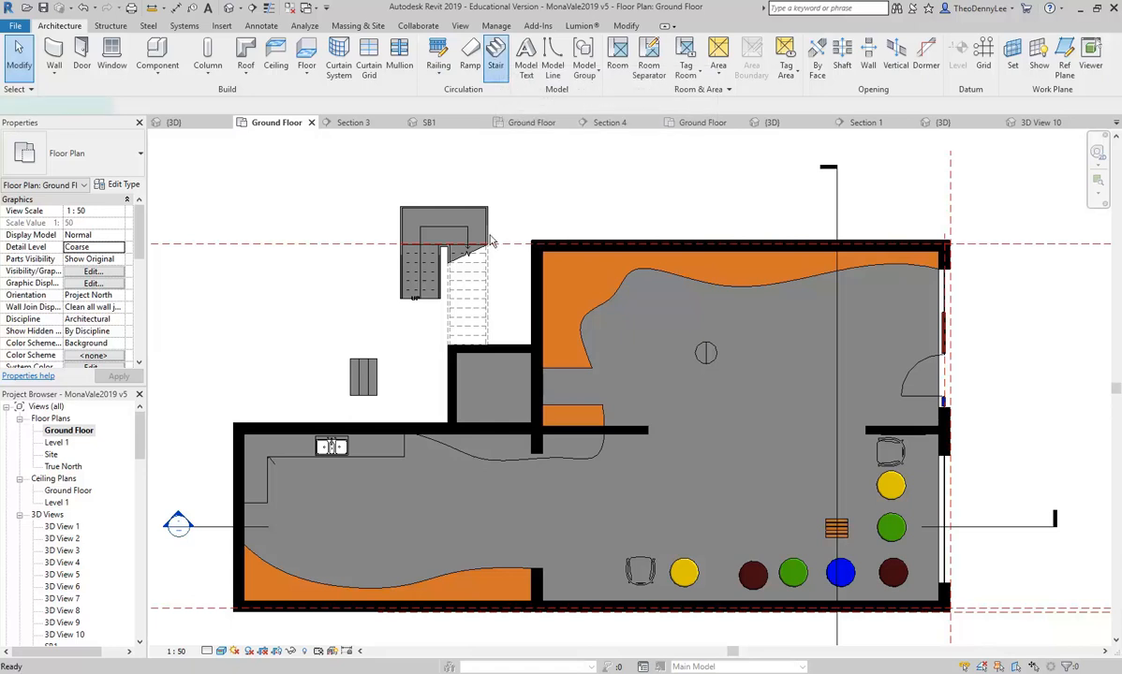
pyautogui.click(119, 185)
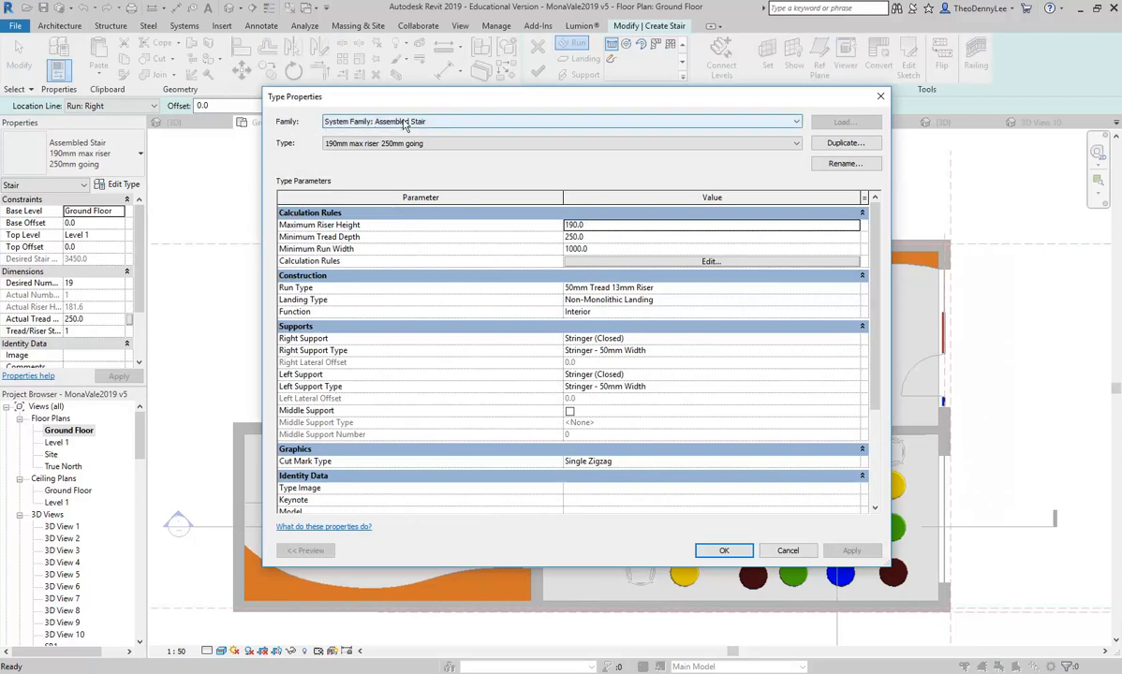
pyautogui.click(788, 550)
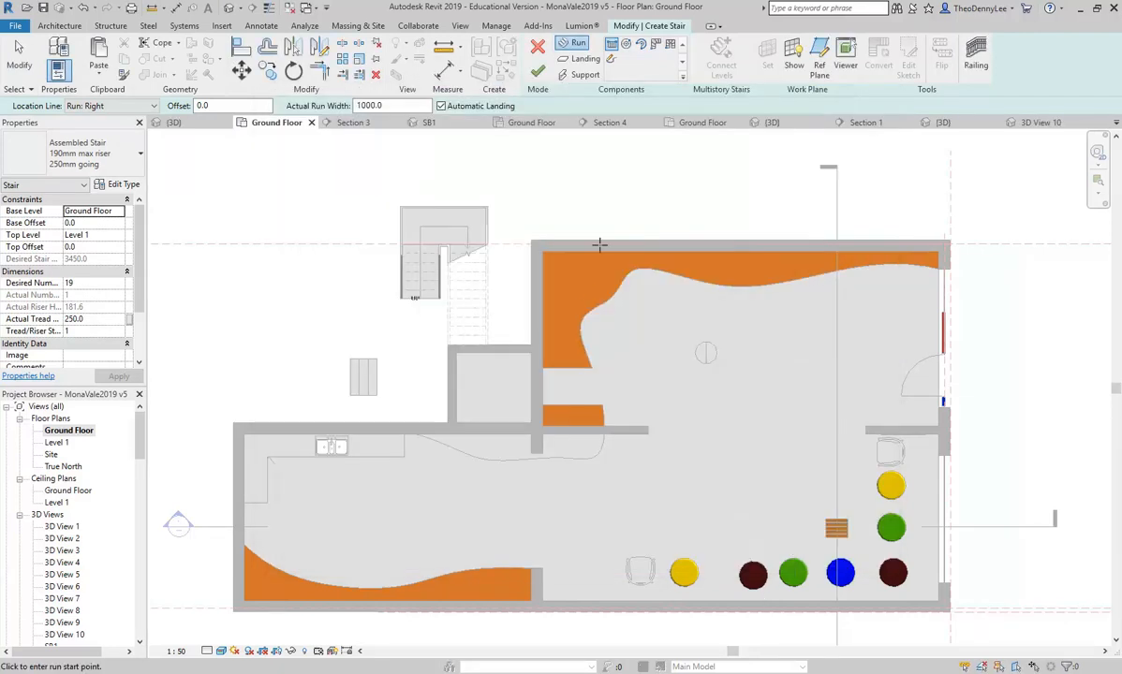
pyautogui.click(537, 46)
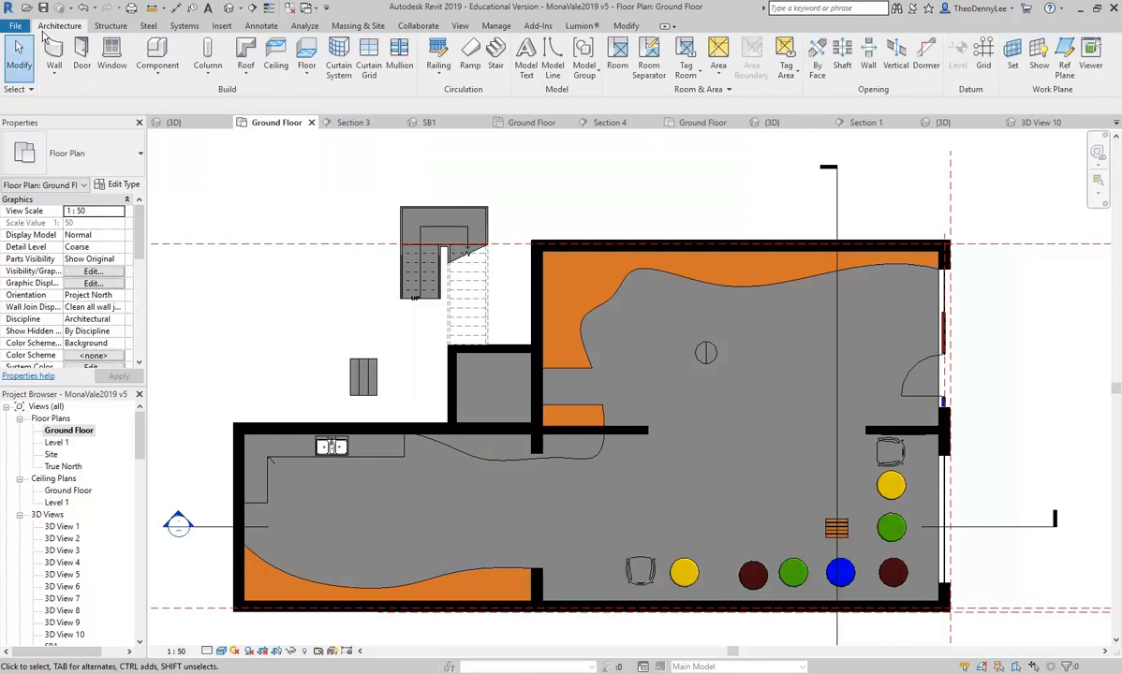
# - Start a wall, inspect the type properties of its curtain wall type, and cancel the wall placement
pyautogui.click(55, 51)
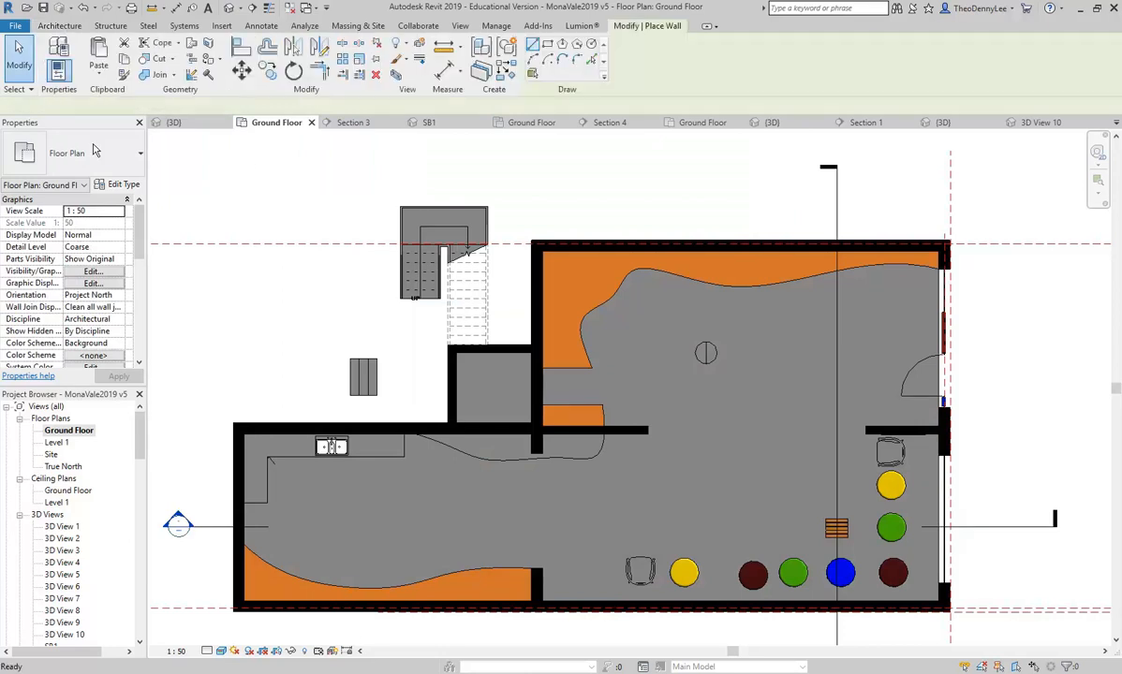
pyautogui.click(122, 185)
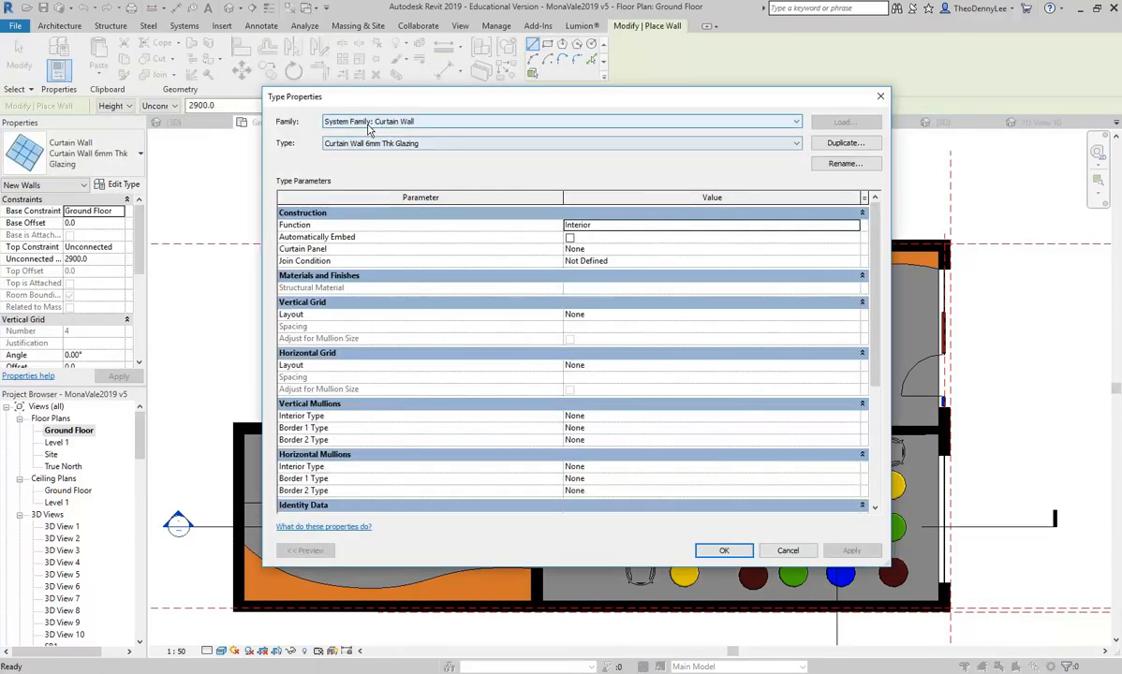
pyautogui.click(783, 549)
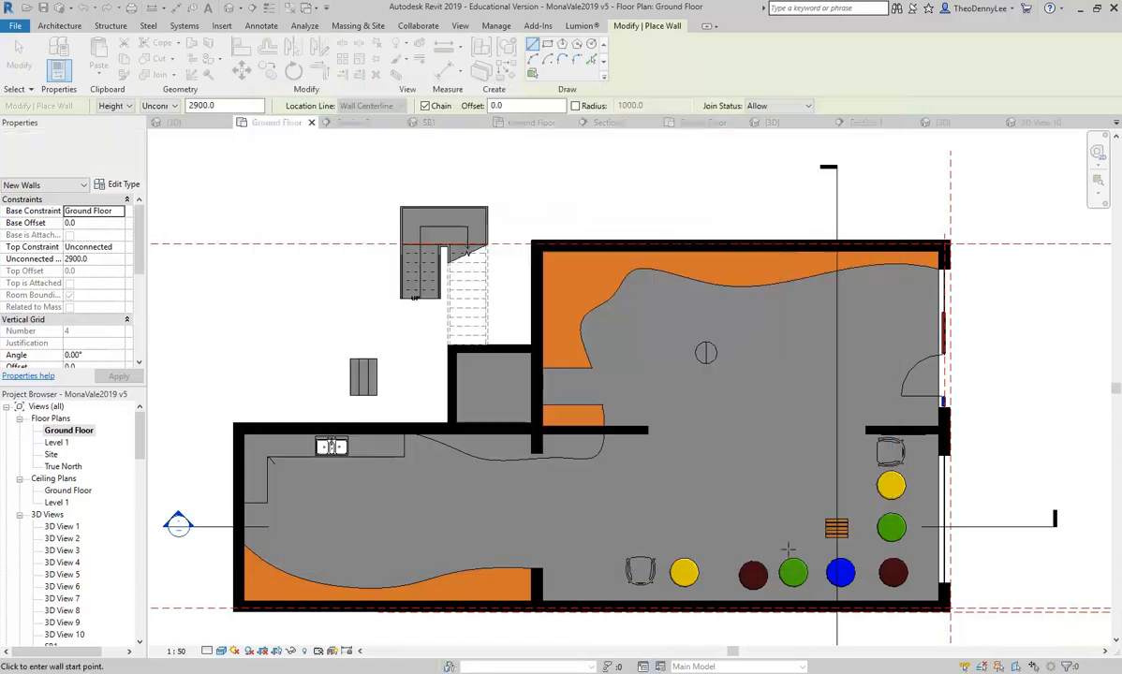
pyautogui.press('Escape')
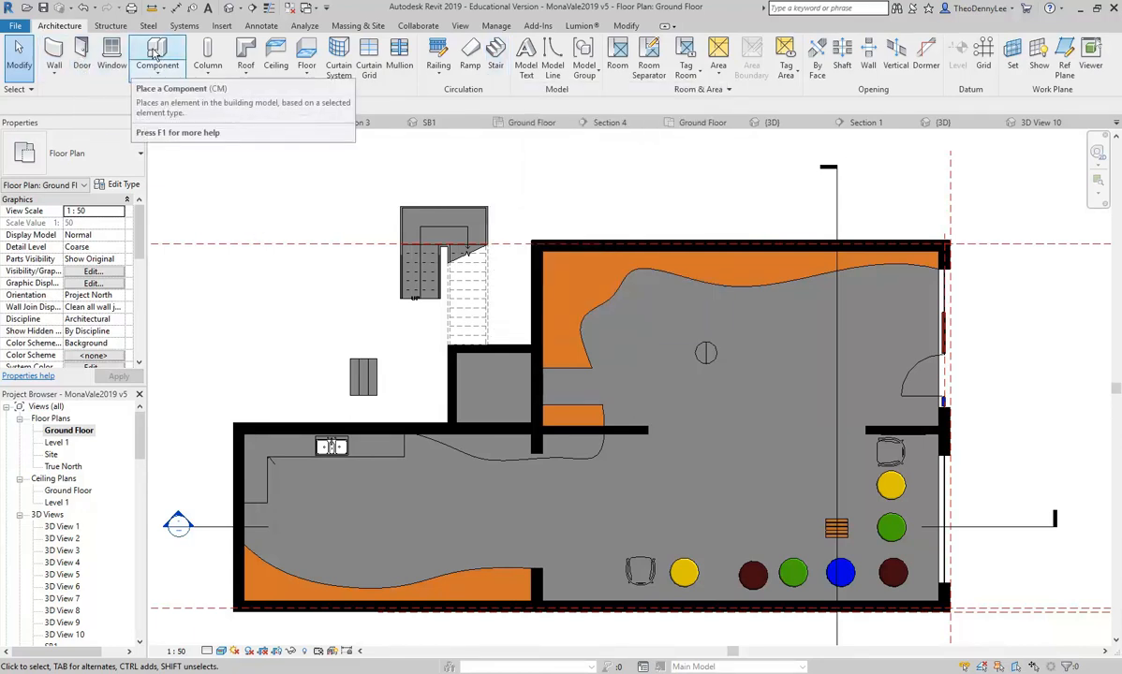
# - Start a door, inspect the type properties of the M_Single-Flush 0813 x 2134mm type, and cancel the placement
pyautogui.click(83, 60)
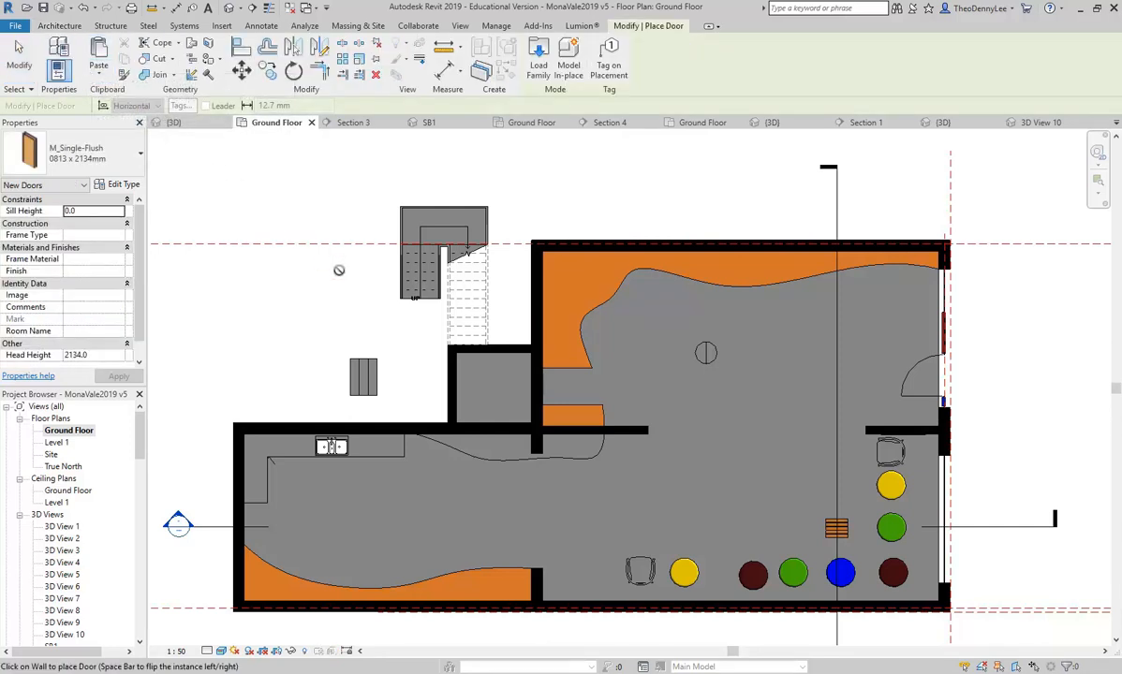
pyautogui.click(120, 185)
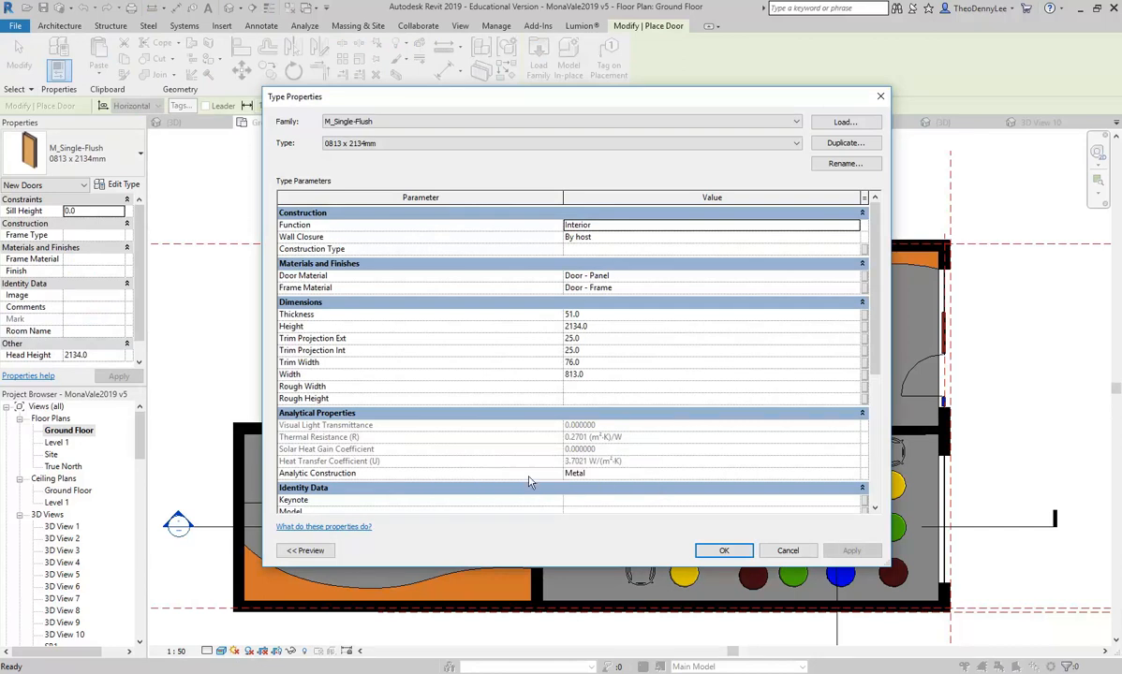
pyautogui.click(788, 551)
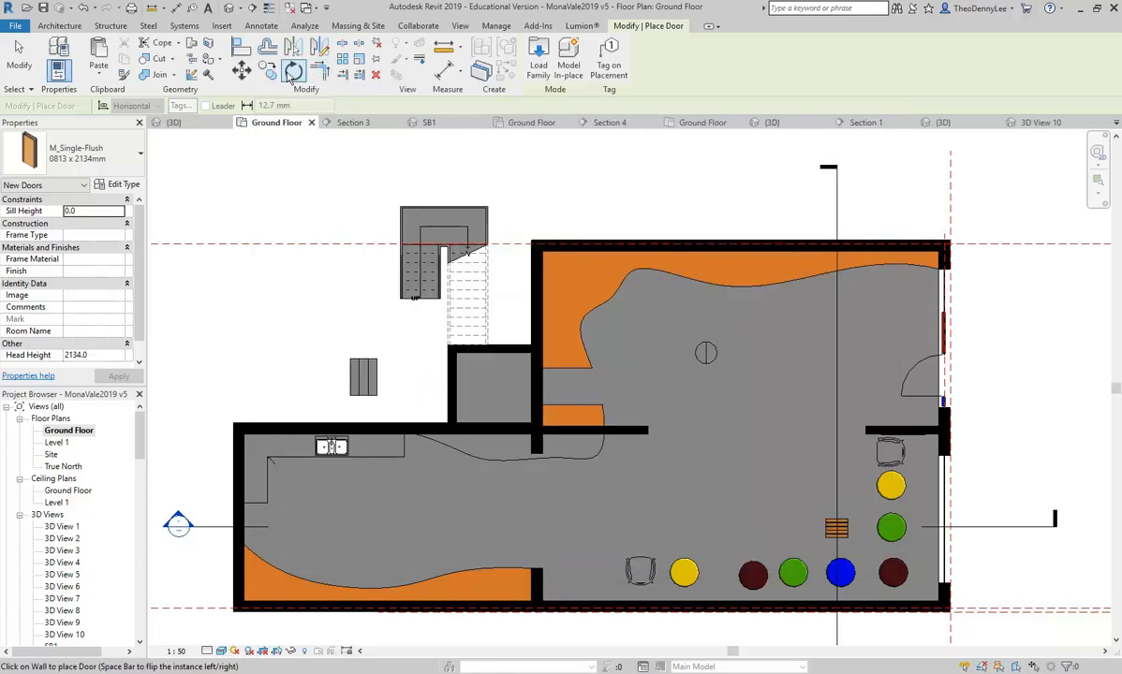
pyautogui.rightClick(272, 181)
pyautogui.click(292, 190)
pyautogui.rightClick(307, 194)
pyautogui.click(328, 206)
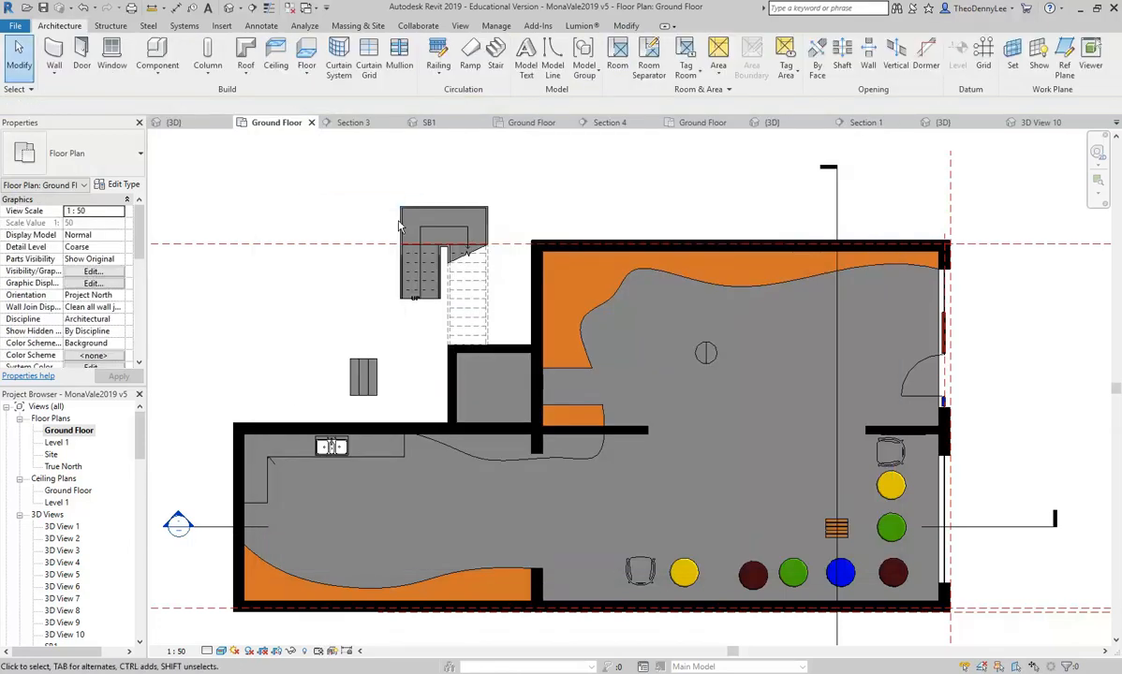
# - Start a railing path and inspect the non-continuous rail structure of the 1100mm railing type
pyautogui.click(439, 68)
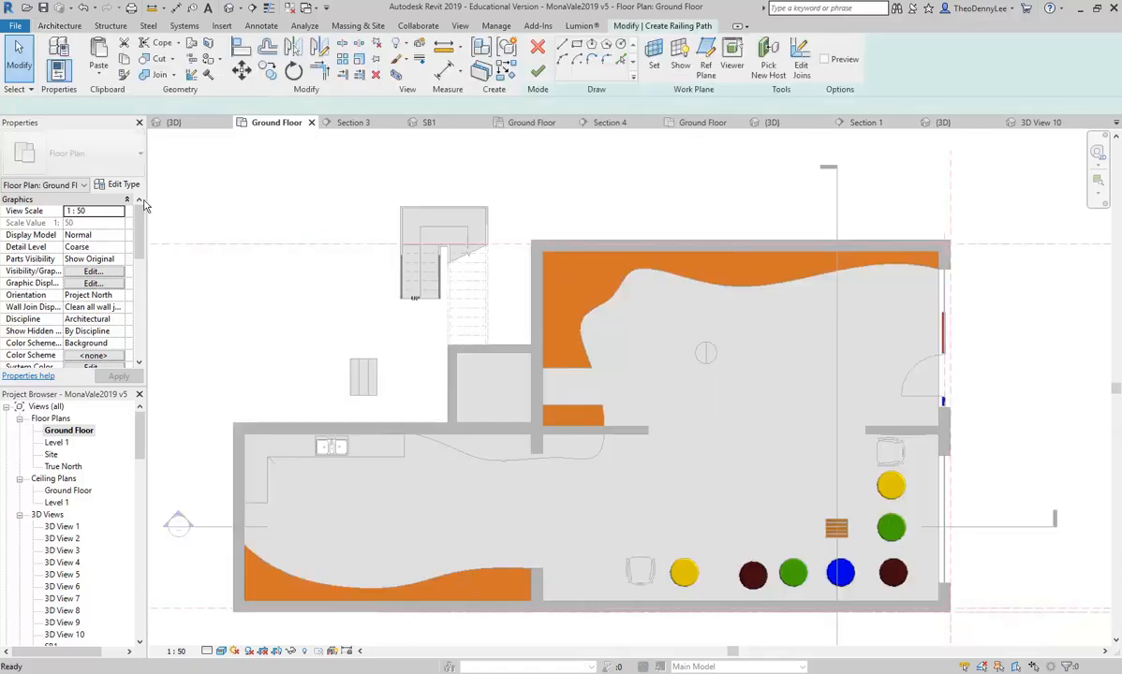
pyautogui.click(120, 184)
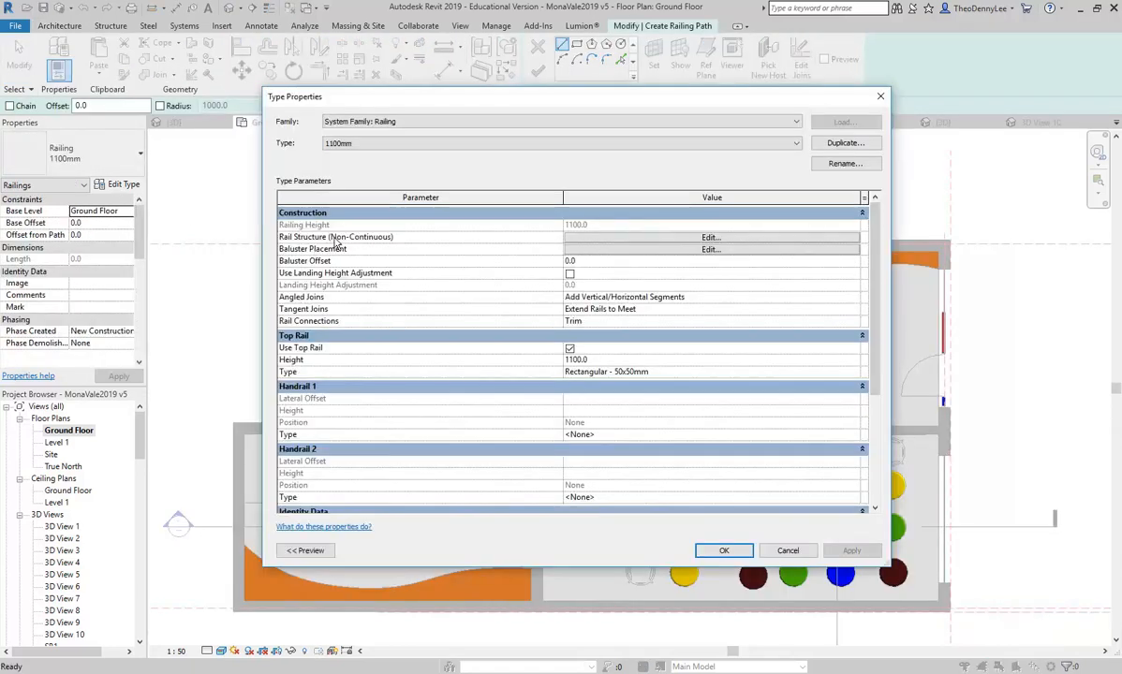
pyautogui.click(628, 237)
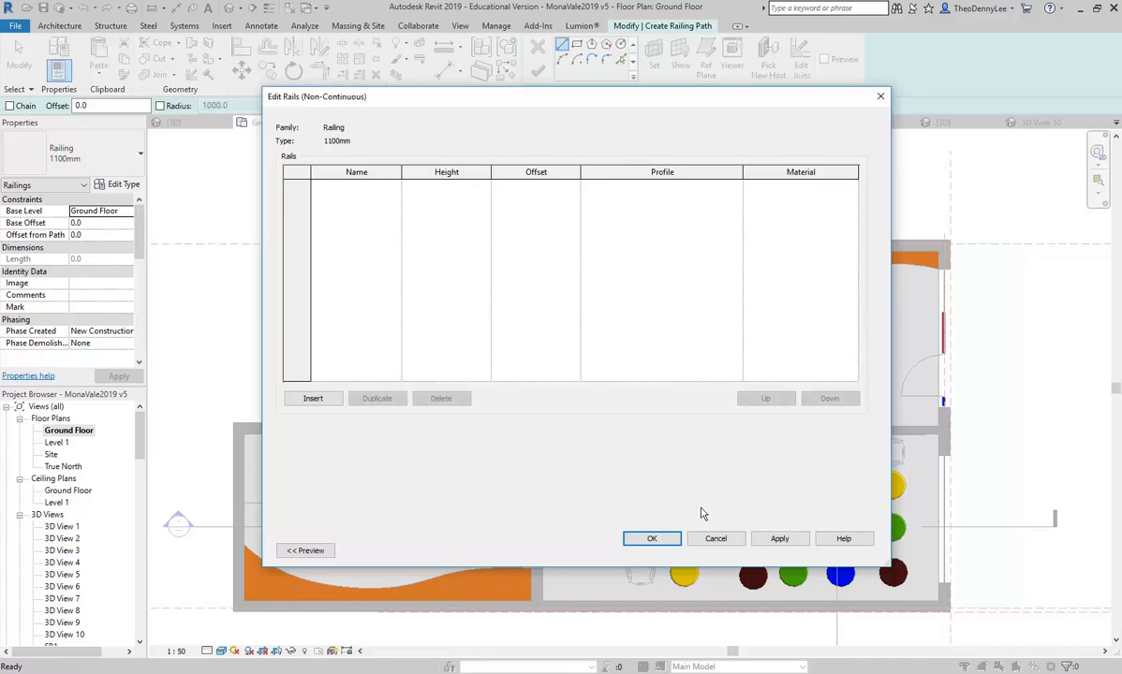
pyautogui.click(716, 538)
# - Switch the railing type properties to 900mm Pipe and inspect that type's non-continuous rail structure
pyautogui.click(433, 145)
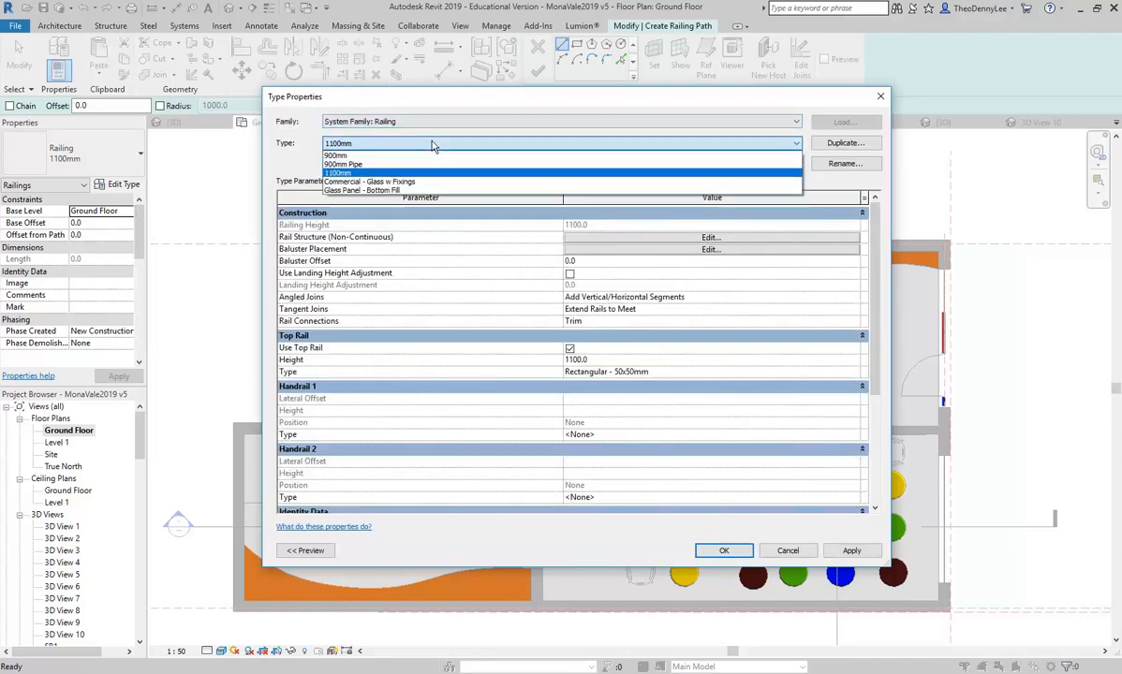
pyautogui.click(408, 167)
pyautogui.click(710, 238)
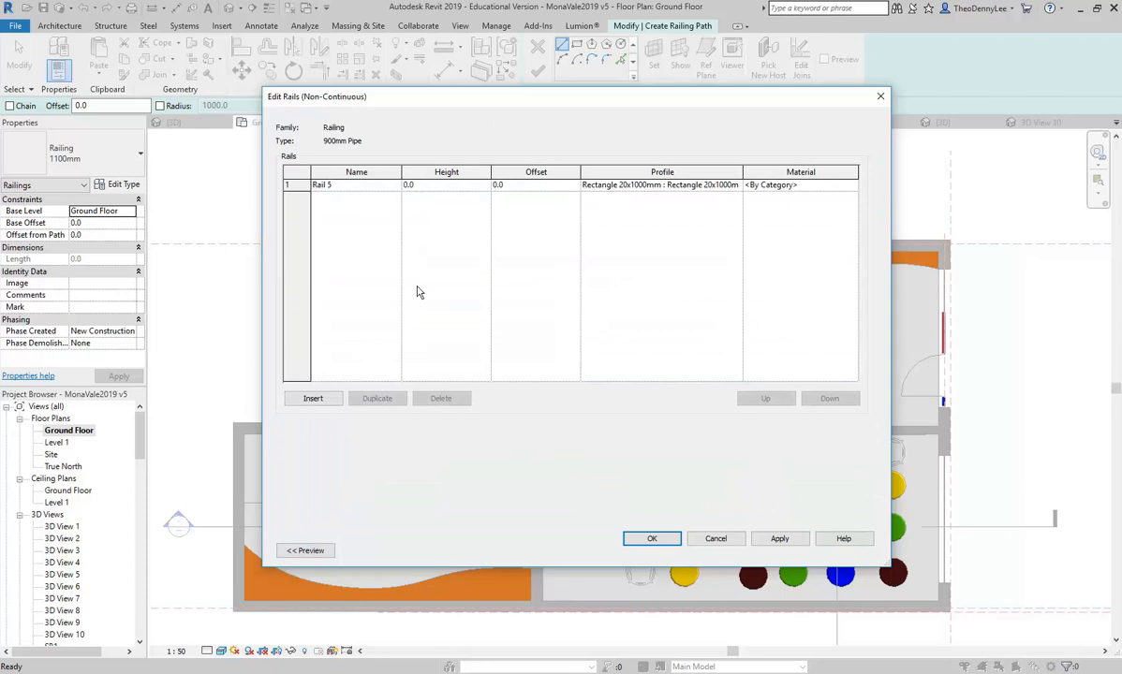
pyautogui.click(708, 541)
pyautogui.click(585, 237)
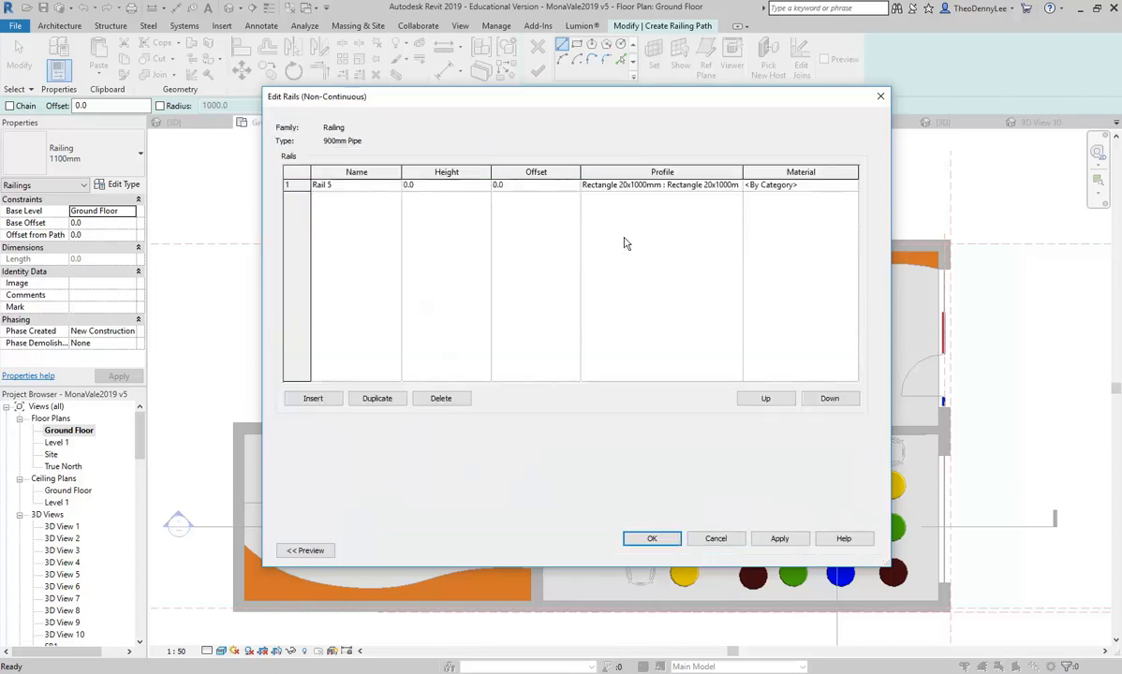
pyautogui.click(713, 543)
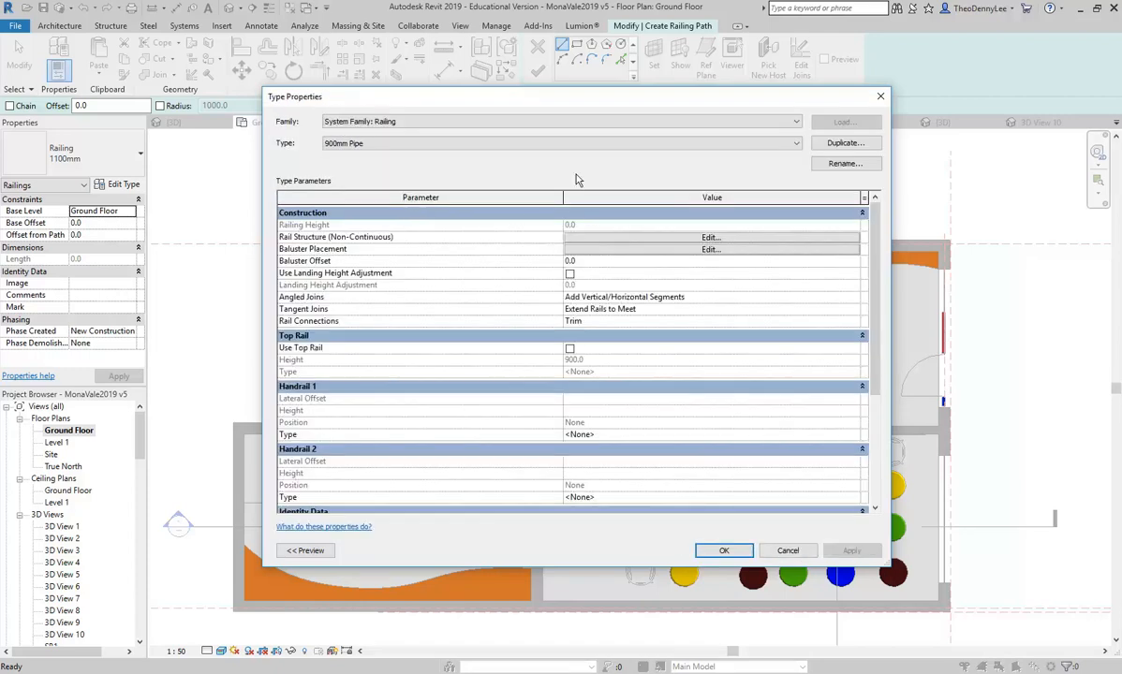
# - Return to the 1100mm railing type and recheck its non-continuous rail structure
pyautogui.click(455, 143)
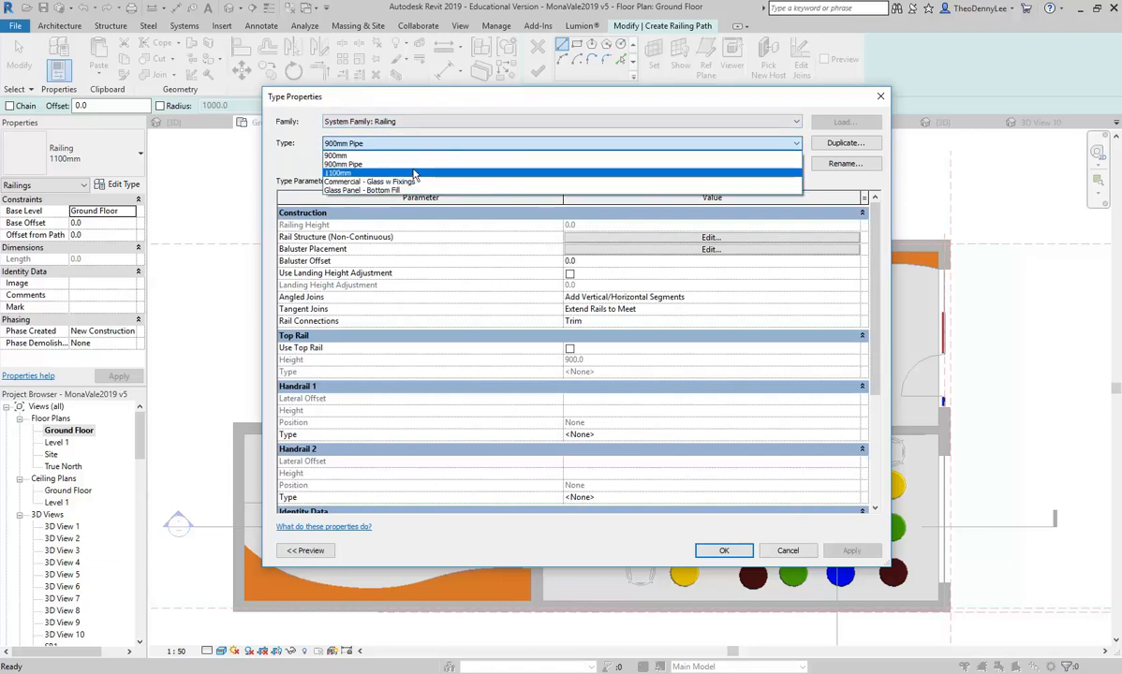
pyautogui.click(415, 174)
pyautogui.click(618, 238)
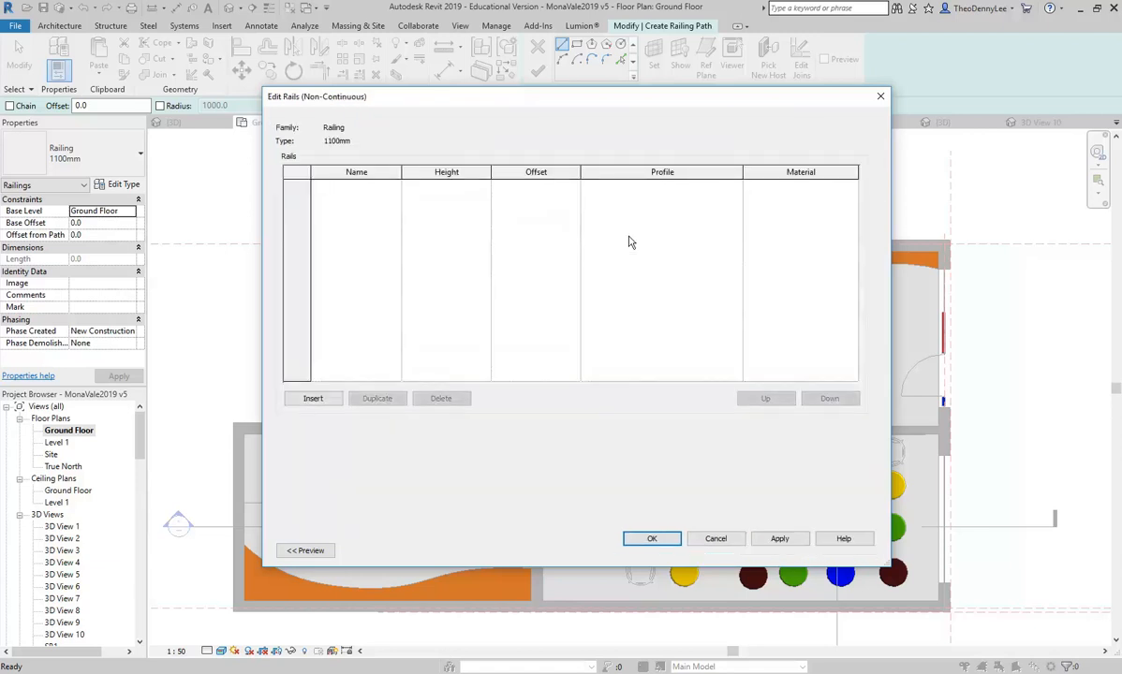
pyautogui.click(736, 540)
# - Switch the railing type properties to Commercial - Glass w Fixings and inspect that type's rail structure
pyautogui.click(382, 149)
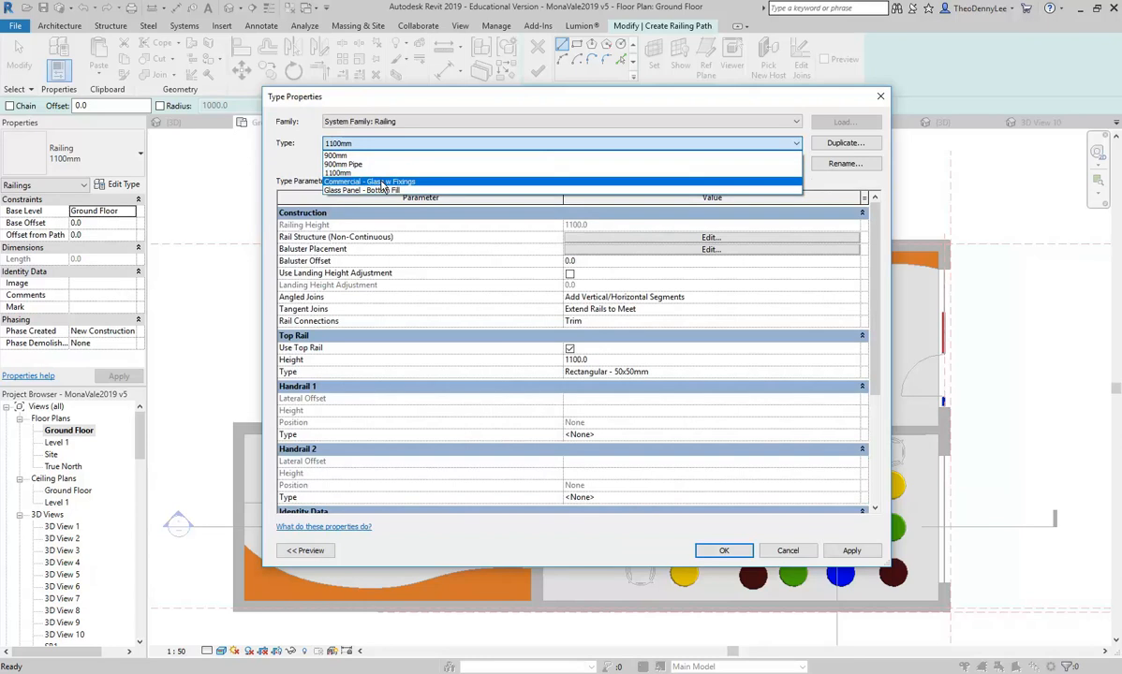
pyautogui.click(361, 178)
pyautogui.click(606, 239)
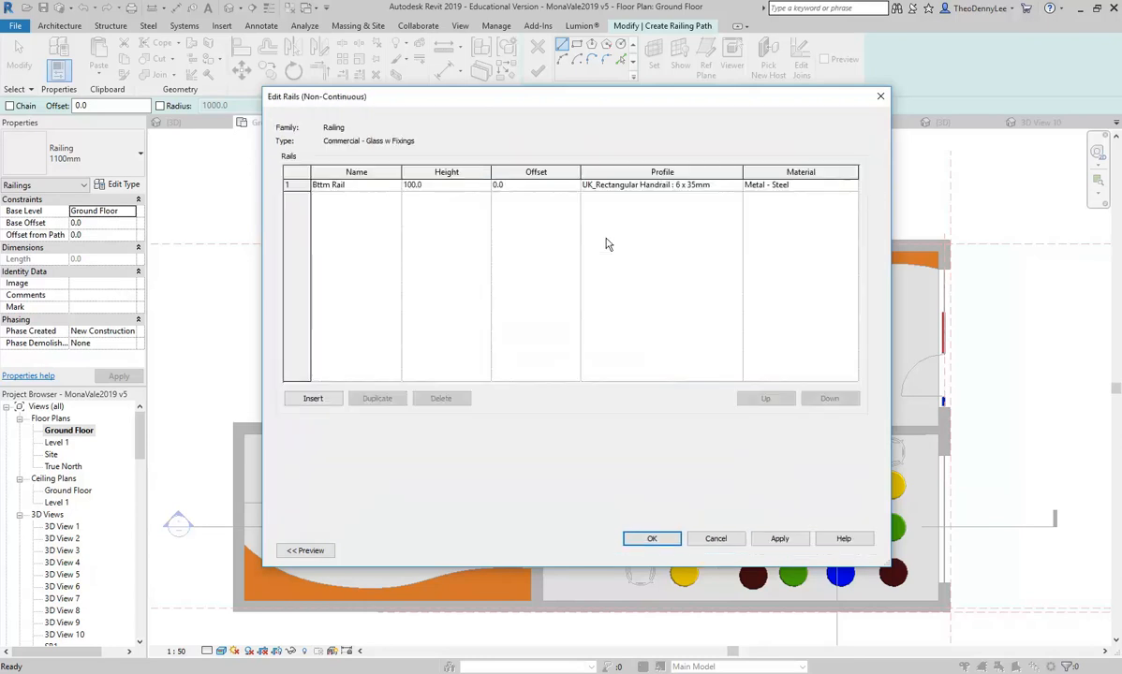
pyautogui.click(715, 539)
# - Inspect the baluster placement of the Commercial - Glass w Fixings type, and cancel the railing sketch
pyautogui.click(614, 251)
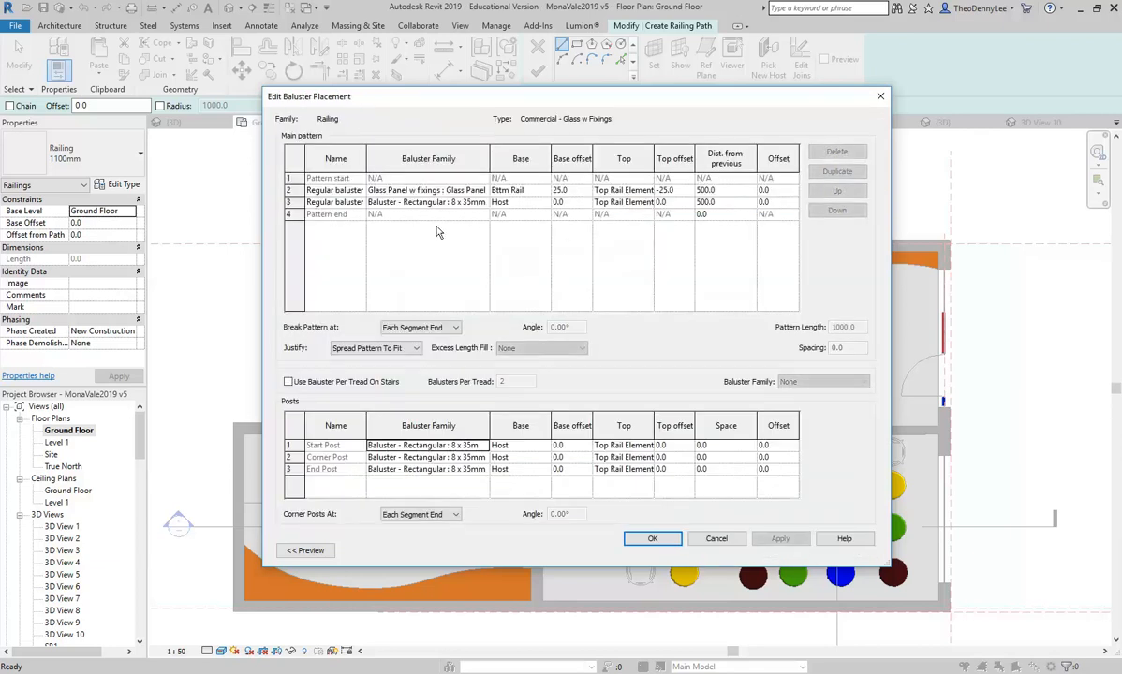
pyautogui.click(453, 470)
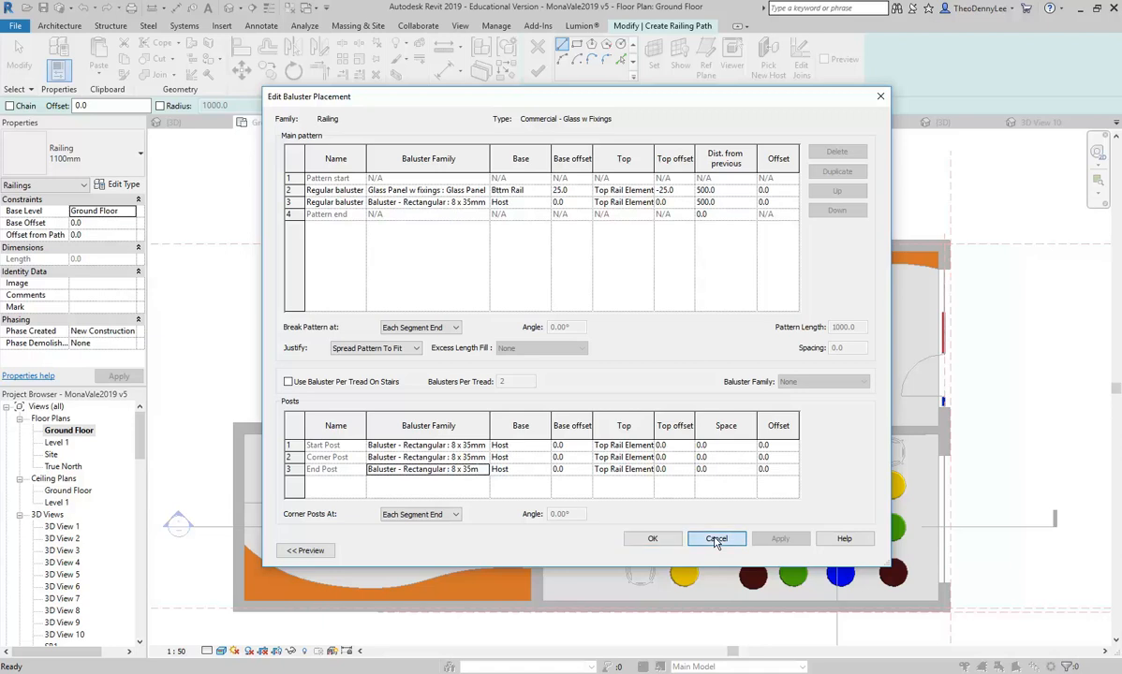
pyautogui.click(717, 540)
pyautogui.click(788, 552)
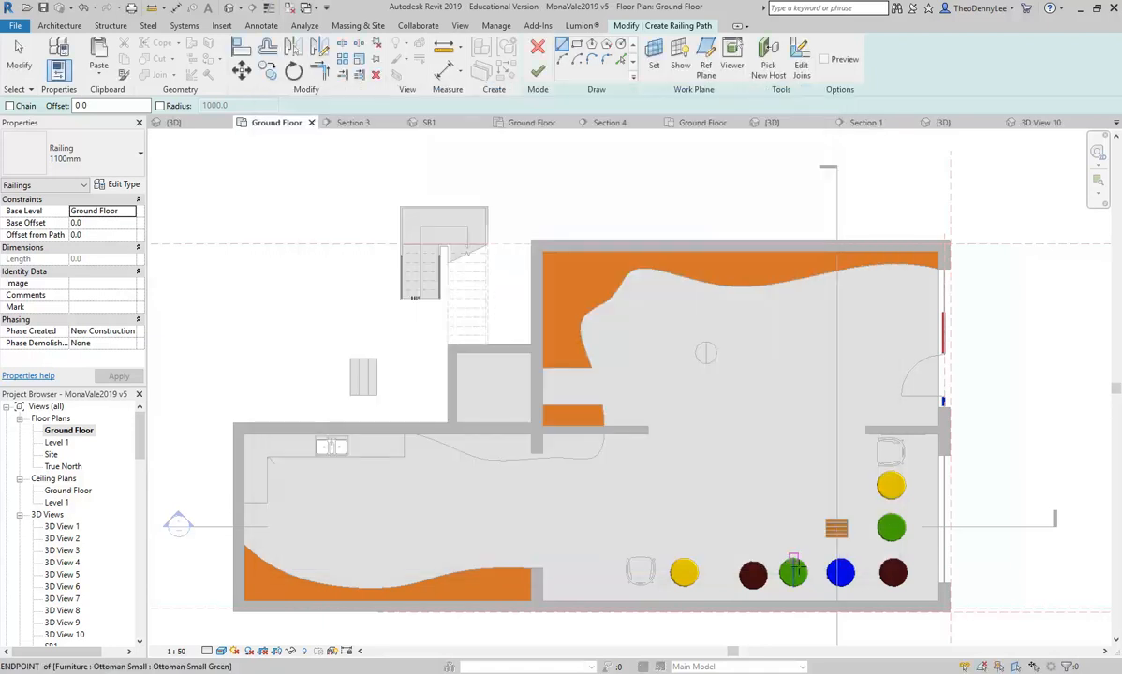
pyautogui.click(536, 49)
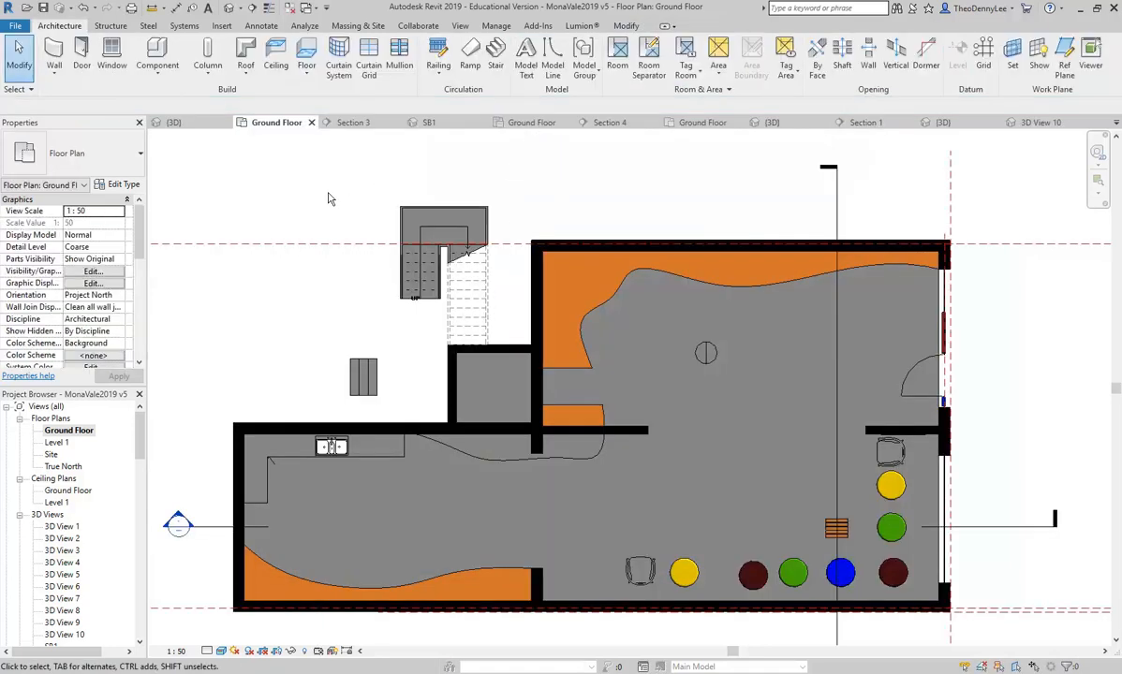
# - Open the {3D} view and frame the staircase that leads up to the doorway on the upper level
pyautogui.scroll(-3, 287, 181)
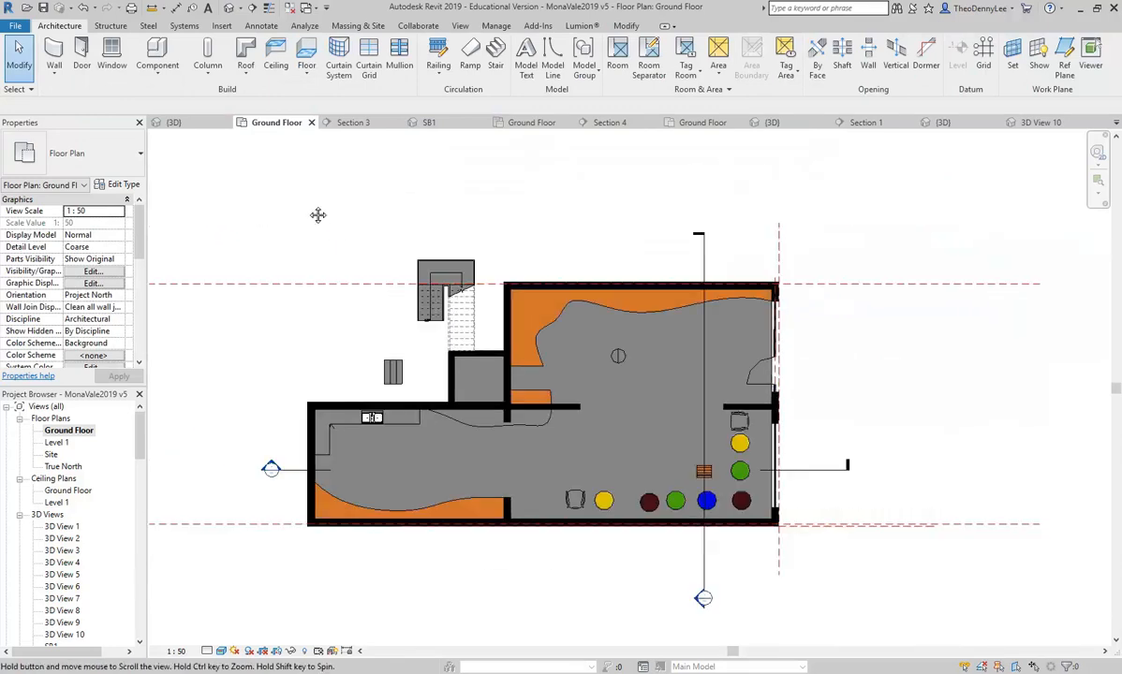
pyautogui.moveTo(379, 380); pyautogui.dragTo(325, 355, button='middle')
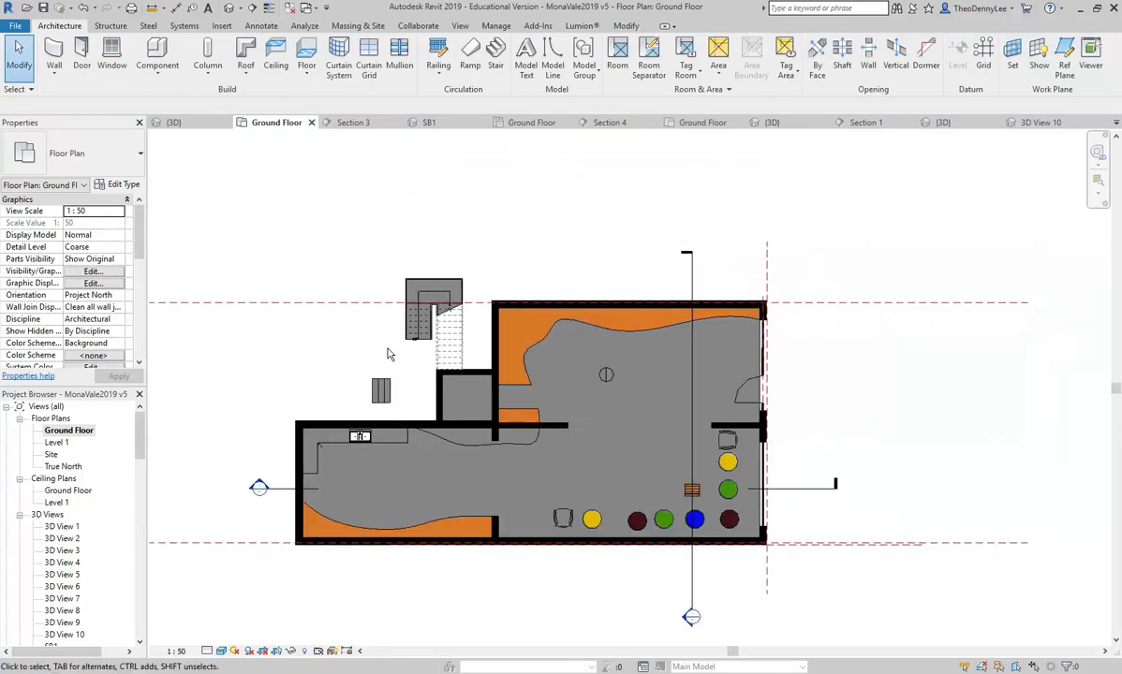
pyautogui.scroll(-2, 64, 499)
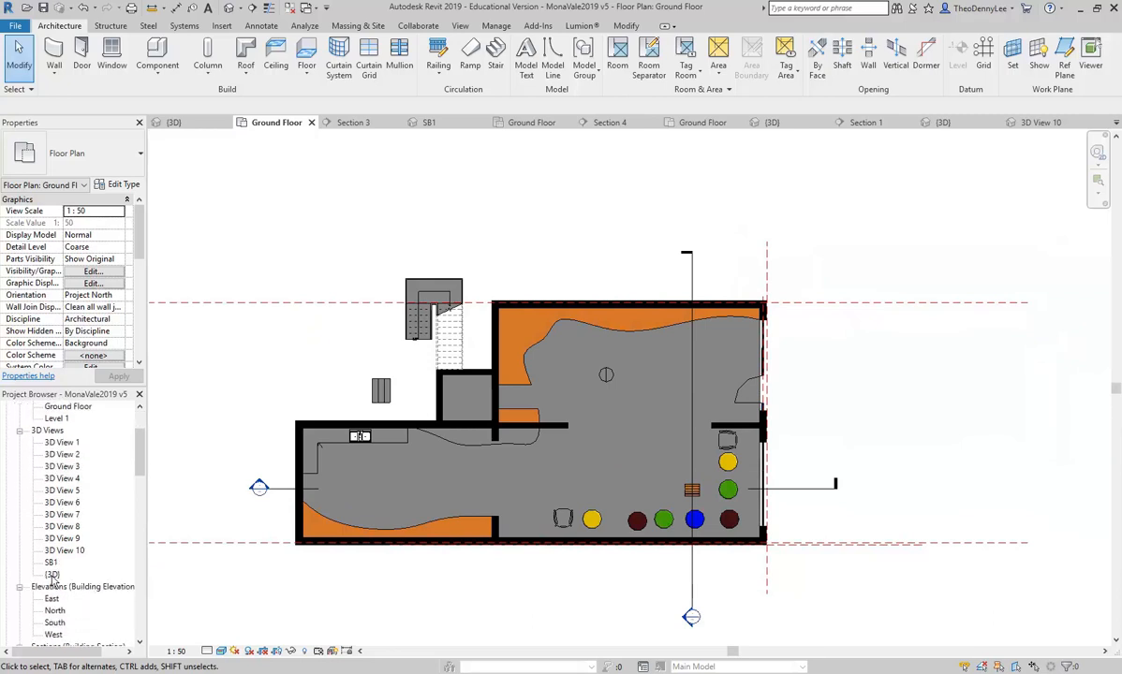
pyautogui.doubleClick(53, 575)
pyautogui.scroll(-3, 313, 483)
pyautogui.moveTo(322, 487); pyautogui.dragTo(281, 478, button='middle')
pyautogui.scroll(-3, 475, 497)
pyautogui.moveTo(720, 472); pyautogui.dragTo(432, 366, button='middle')
pyautogui.scroll(1, 432, 366)
pyautogui.keyDown('shift'); pyautogui.moveTo(754, 422); pyautogui.dragTo(511, 412, button='middle'); pyautogui.keyUp('shift')
pyautogui.moveTo(496, 459); pyautogui.dragTo(639, 422, button='middle')
pyautogui.scroll(2, 438, 453)
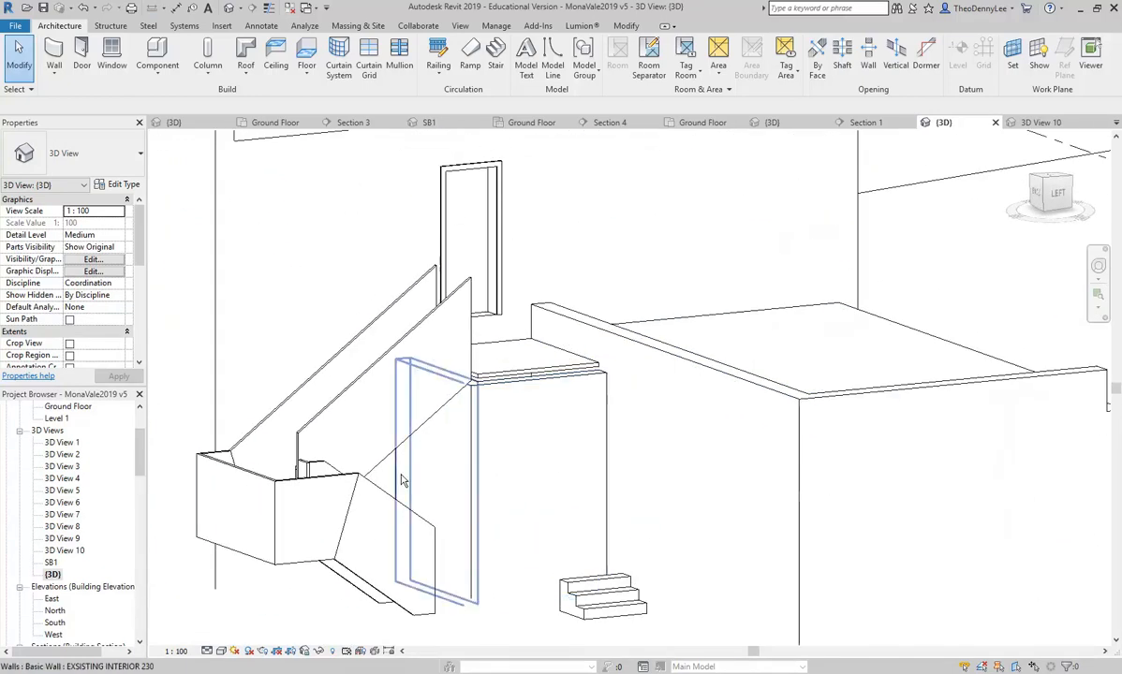
# - Change the staircase's type to Assembled Stair 190mm max riser 250mm going 2 and select the stair again
pyautogui.click(351, 429)
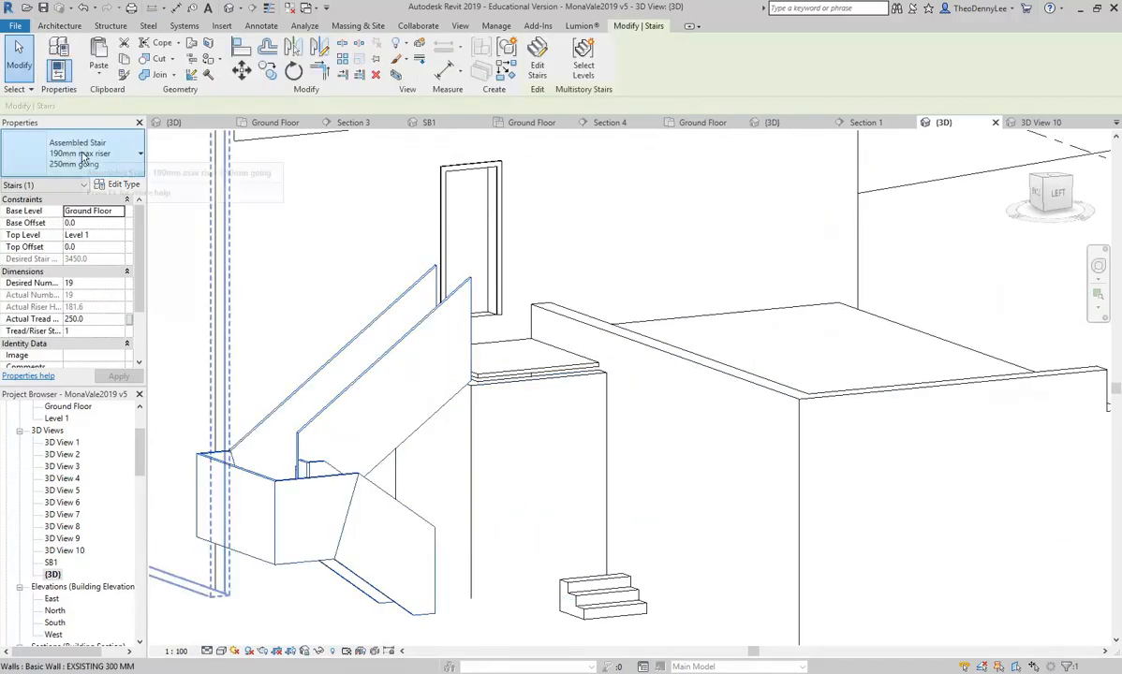
pyautogui.click(83, 159)
pyautogui.click(84, 234)
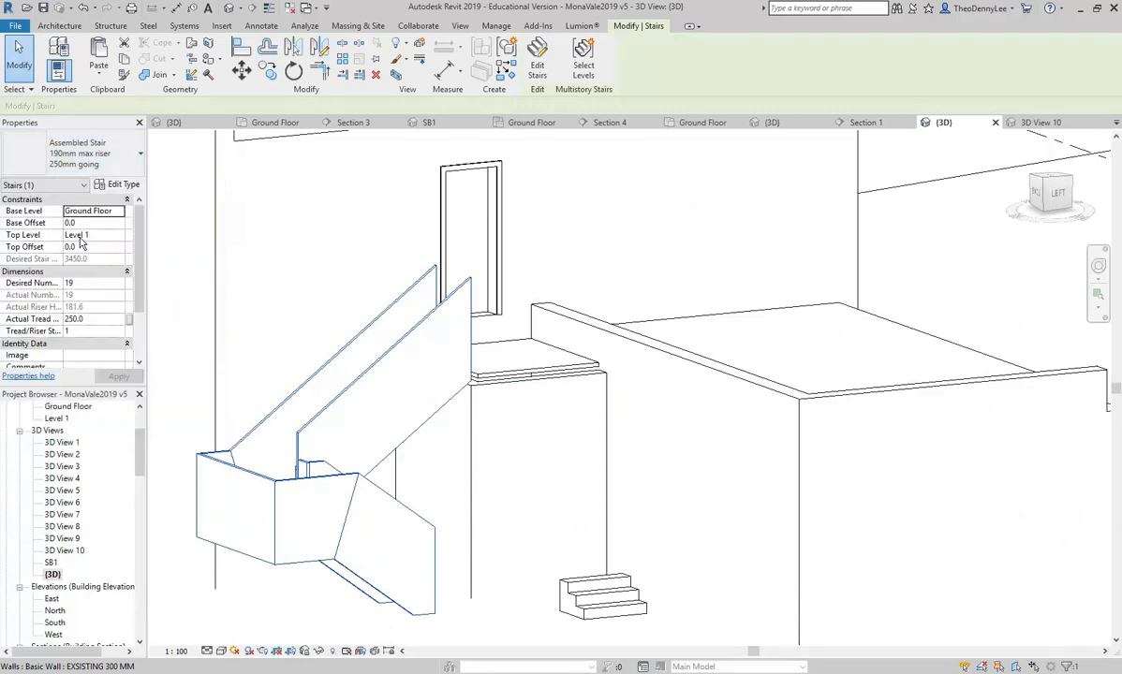
pyautogui.moveTo(408, 473); pyautogui.dragTo(445, 431, button='middle')
pyautogui.press('Escape')
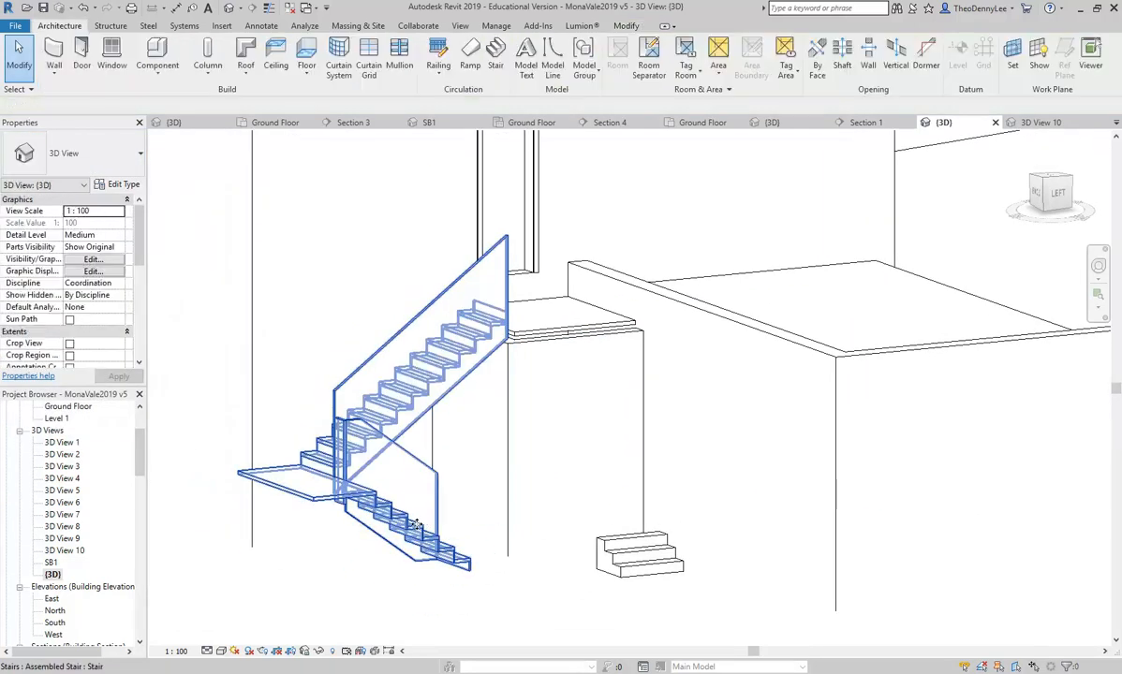
pyautogui.click(365, 446)
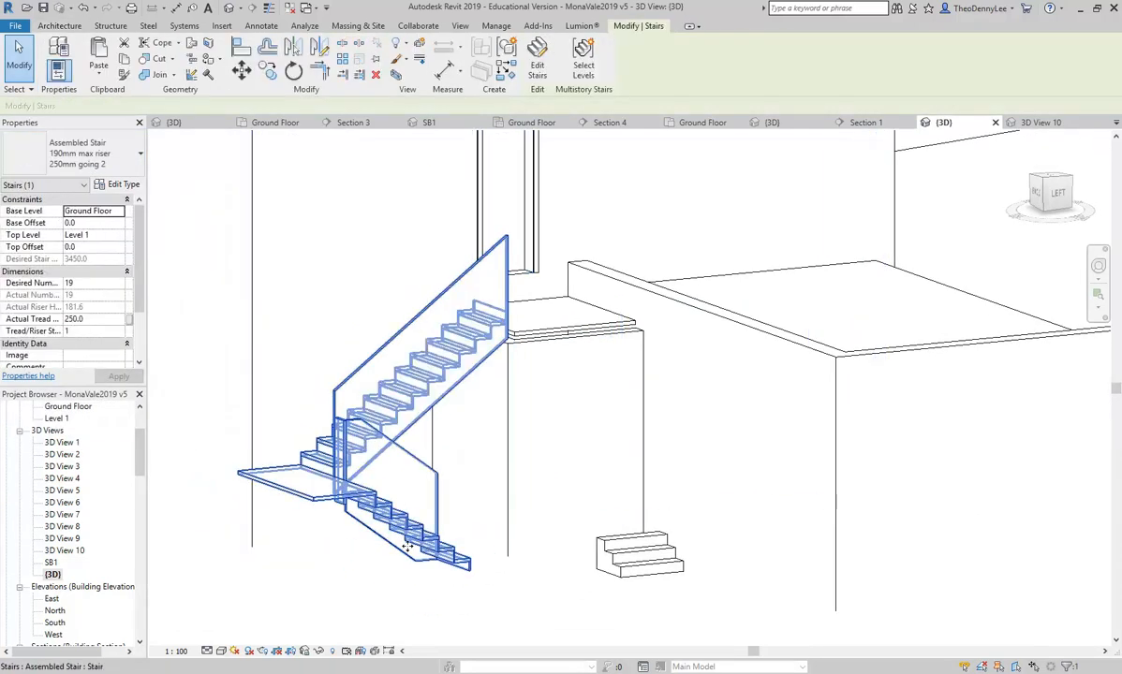
# - Change the staircase's type to Cast-In-Place Stair Monolithic Stair and dismiss the tread depth warning
pyautogui.click(601, 596)
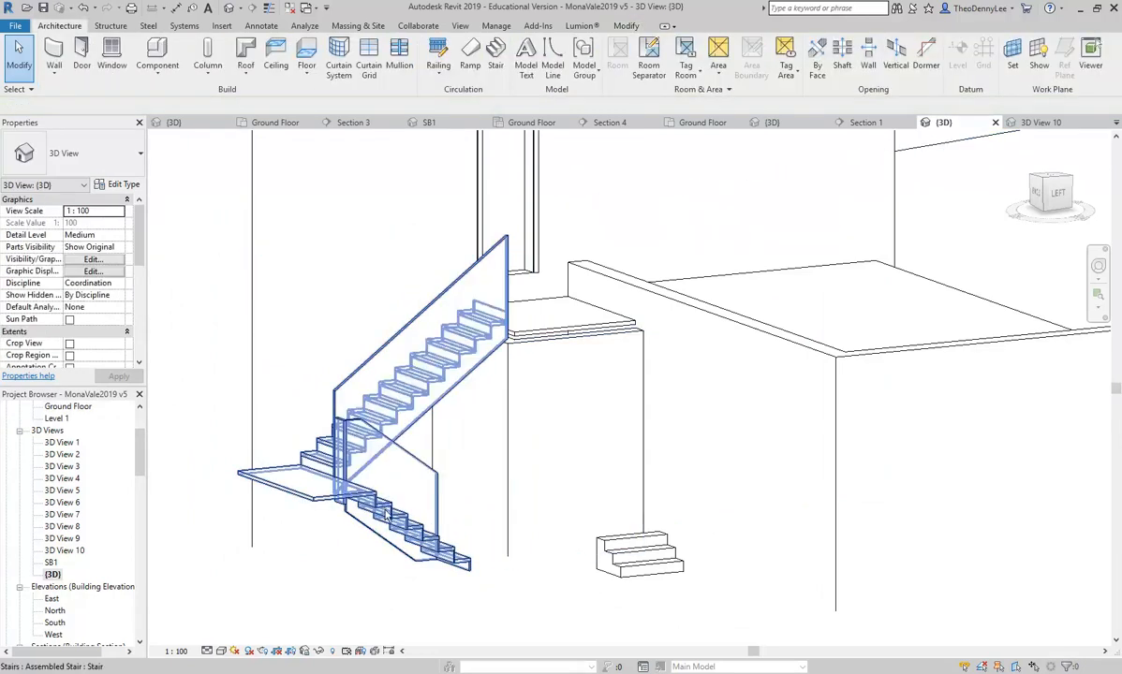
pyautogui.click(383, 458)
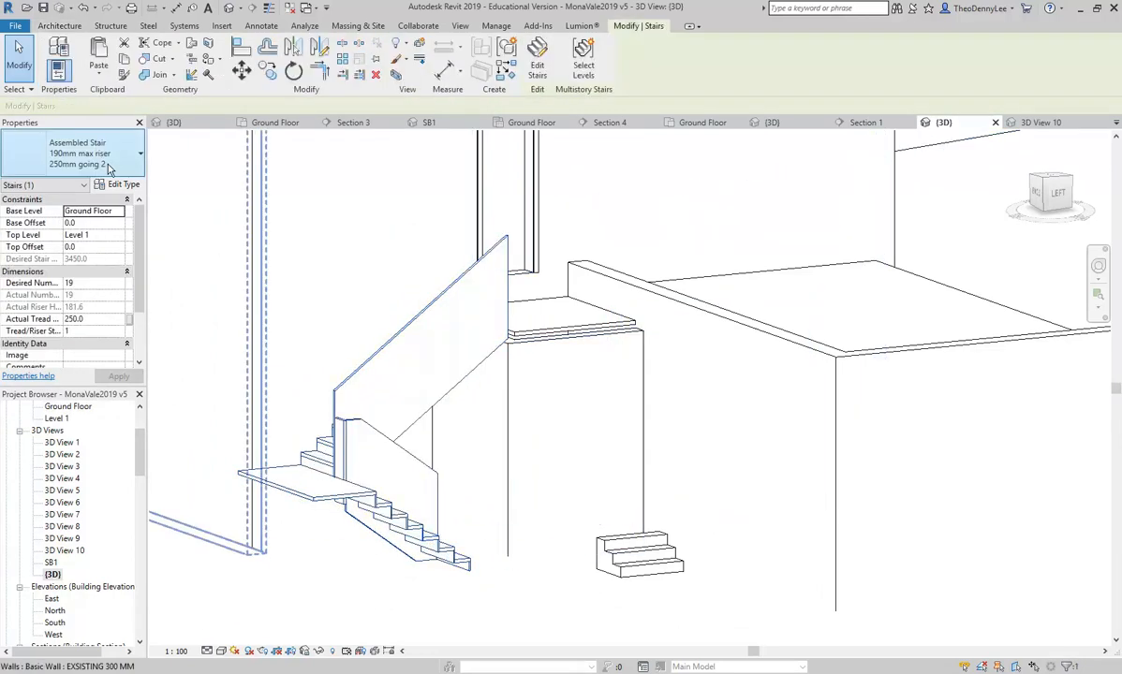
pyautogui.click(106, 167)
pyautogui.click(73, 328)
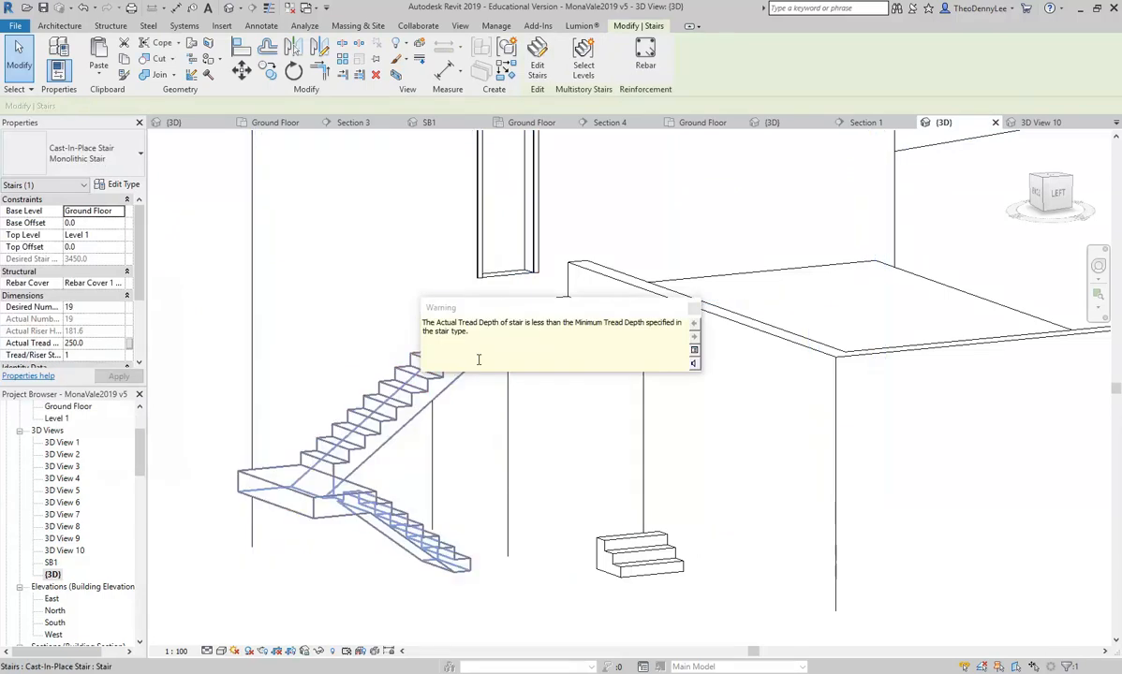
pyautogui.click(695, 309)
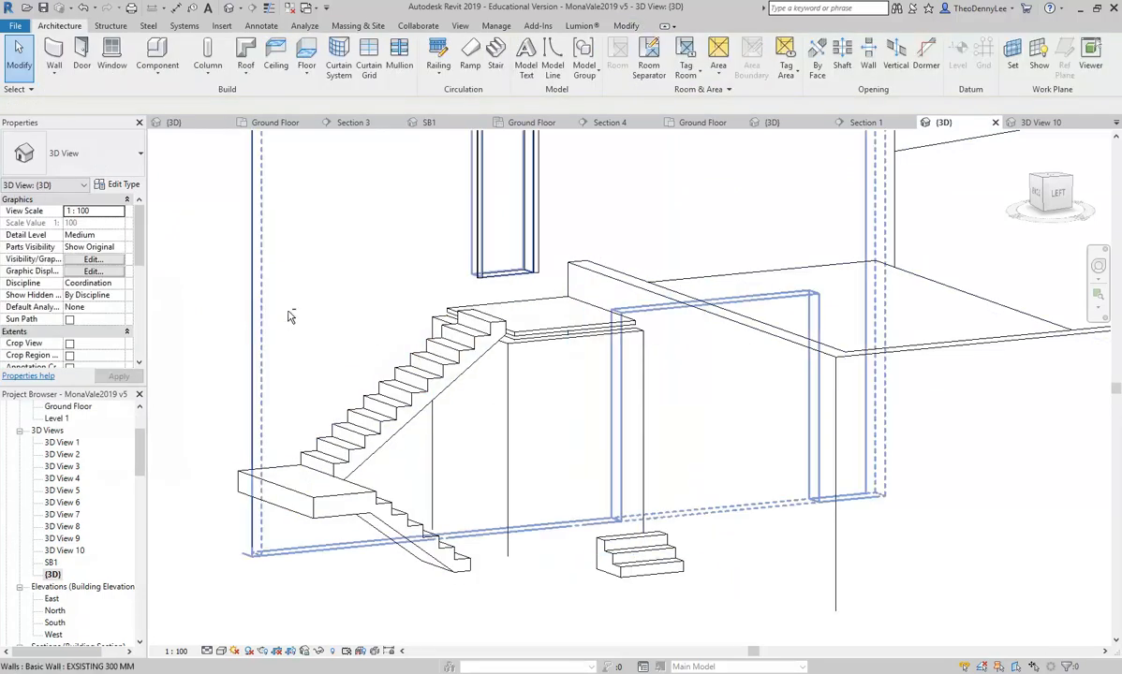
# - Place railings along the treads of the monolithic staircase with Place on Stair/Ramp and check them up close
pyautogui.keyDown('shift'); pyautogui.moveTo(289, 315); pyautogui.dragTo(299, 329, button='middle'); pyautogui.keyUp('shift')
pyautogui.moveTo(311, 371); pyautogui.dragTo(328, 317, button='middle')
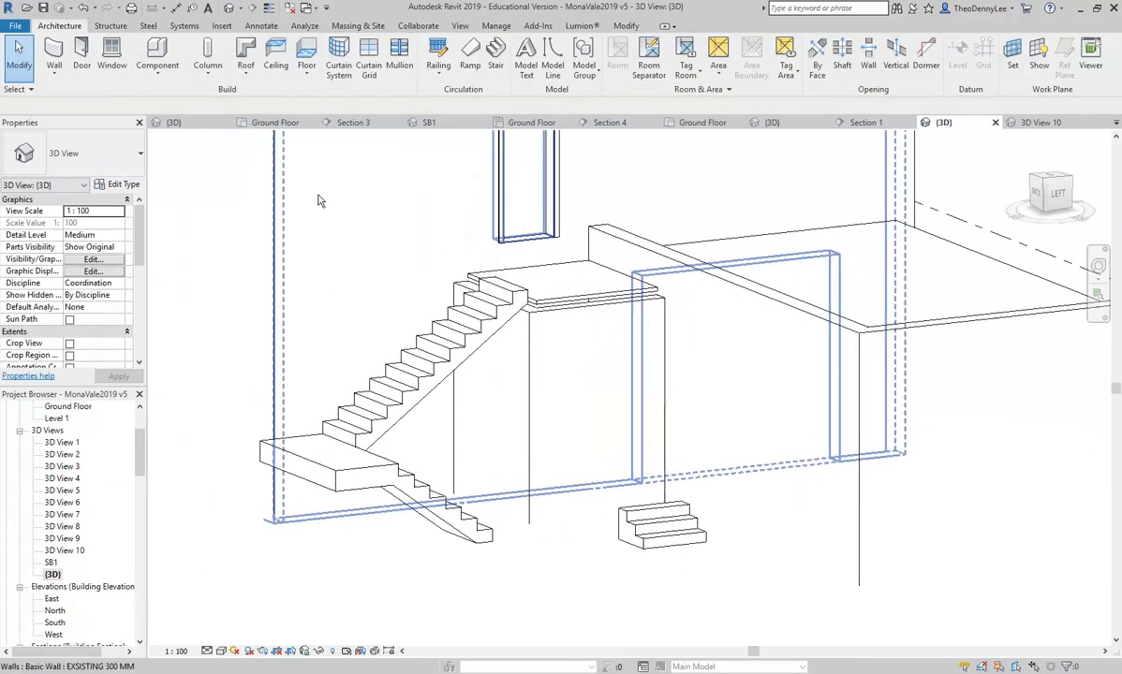
pyautogui.click(438, 71)
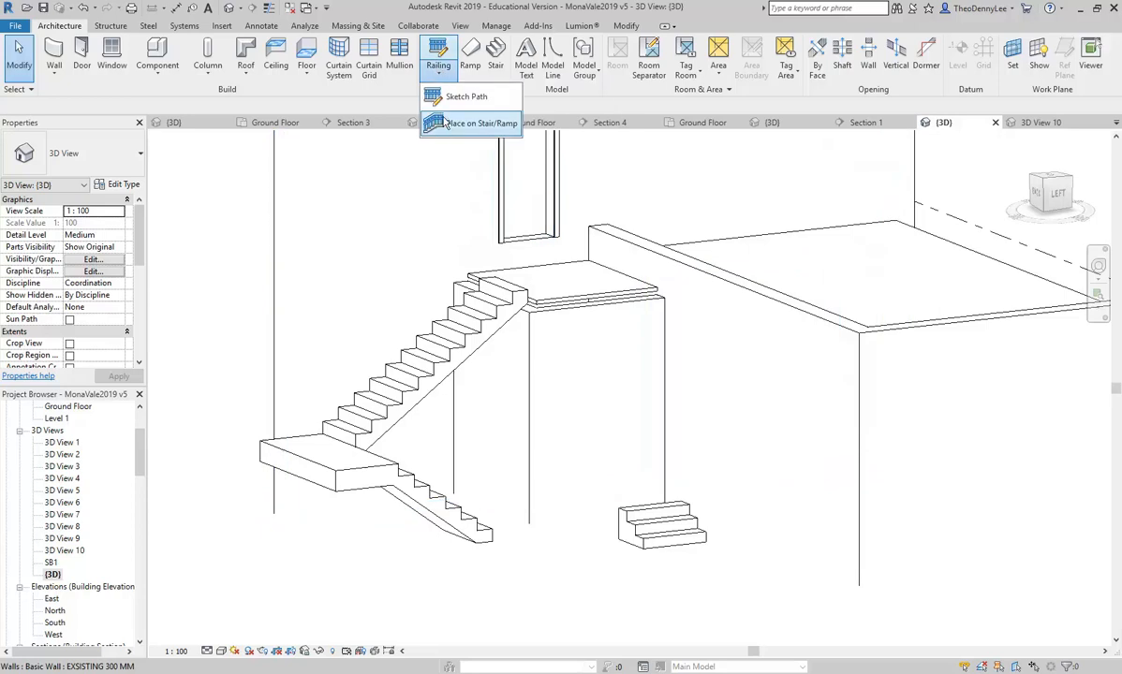
pyautogui.click(464, 123)
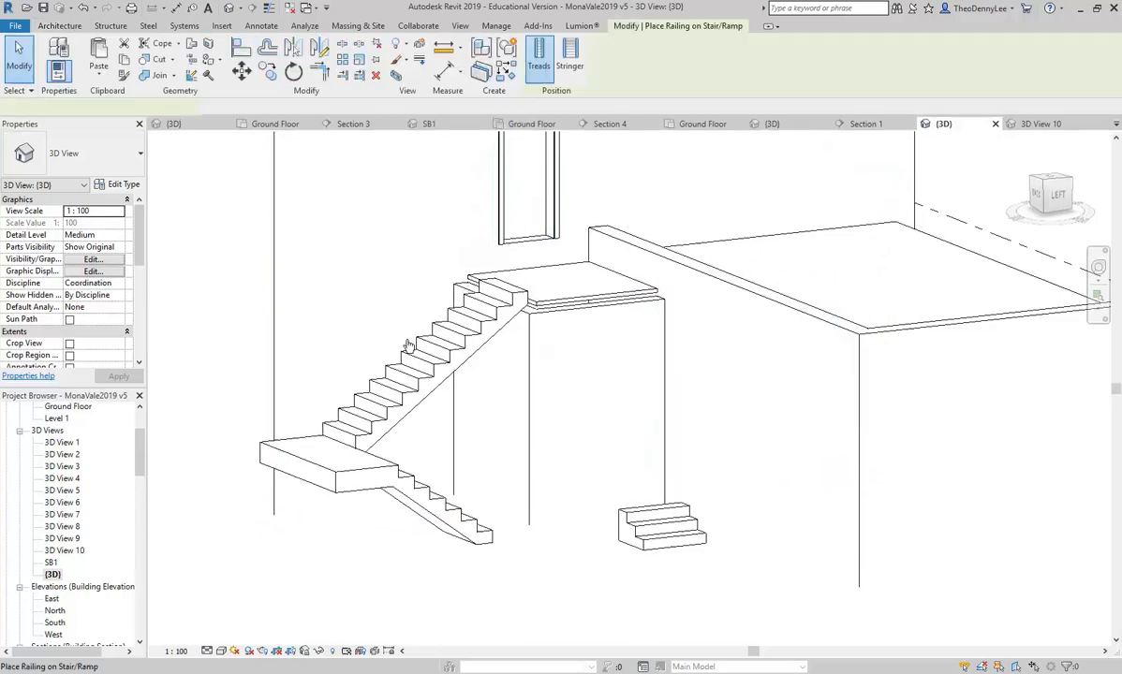
pyautogui.click(391, 469)
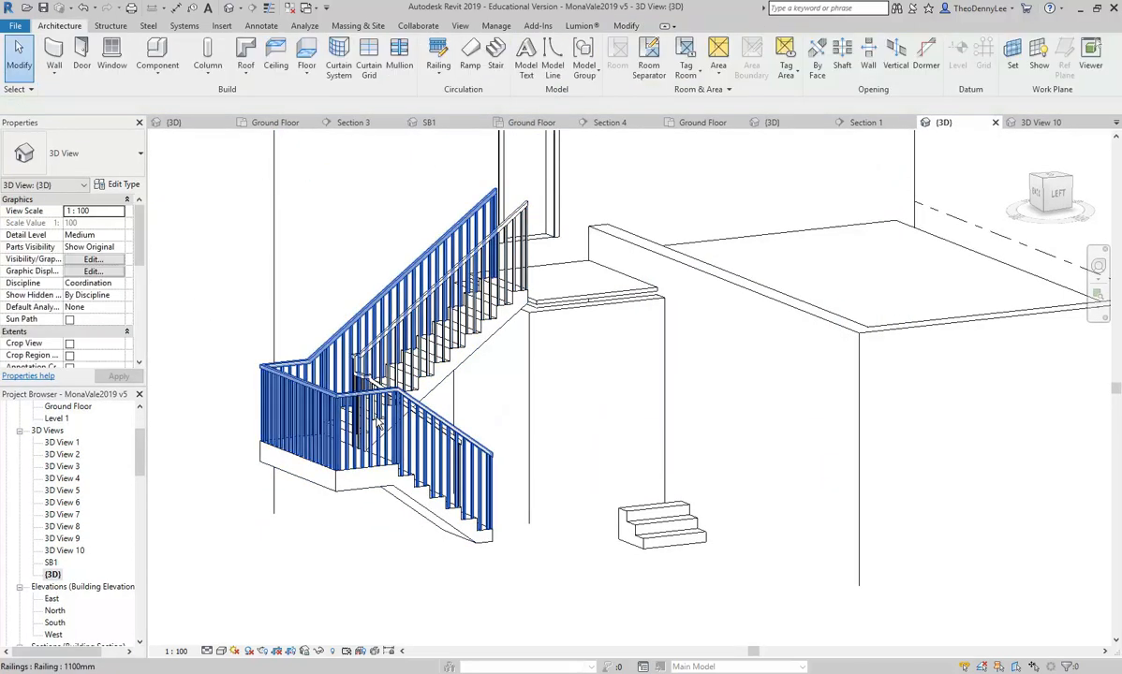
pyautogui.scroll(3, 342, 392)
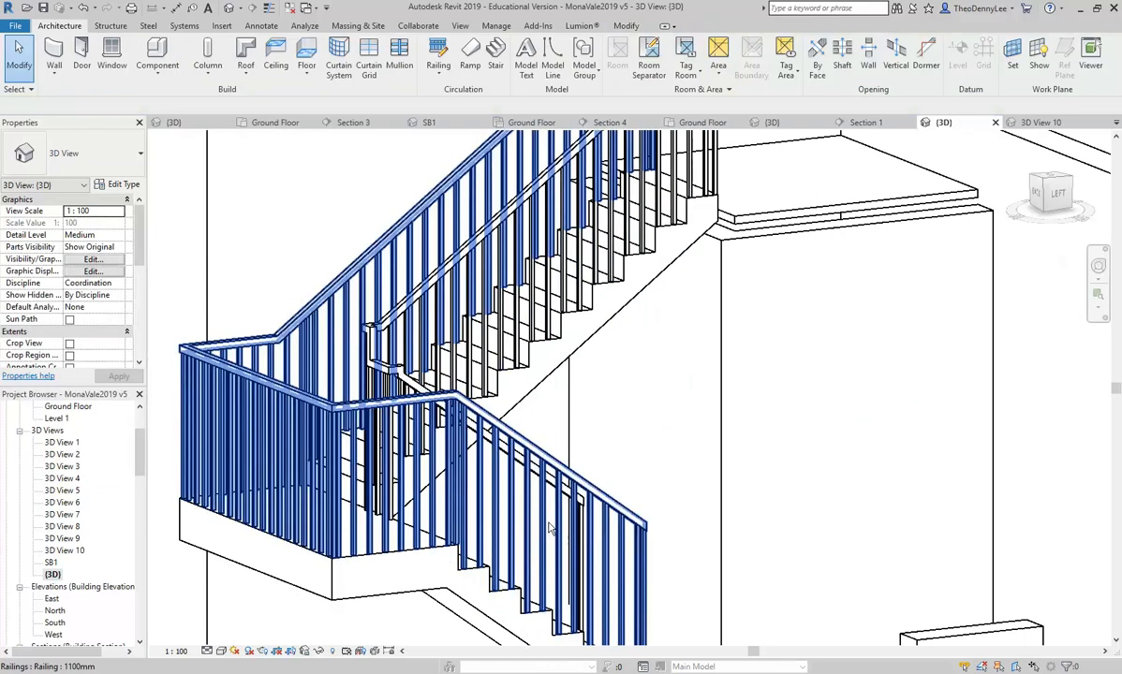
pyautogui.scroll(2, 588, 531)
pyautogui.scroll(-3, 552, 503)
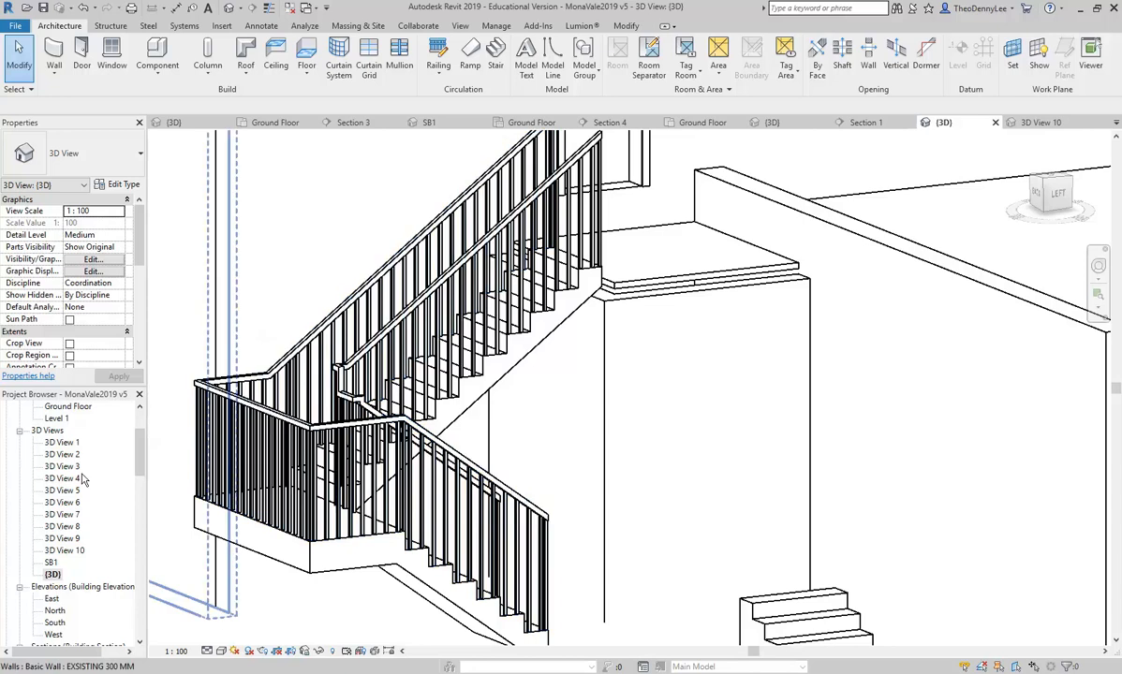
pyautogui.scroll(-2, 399, 452)
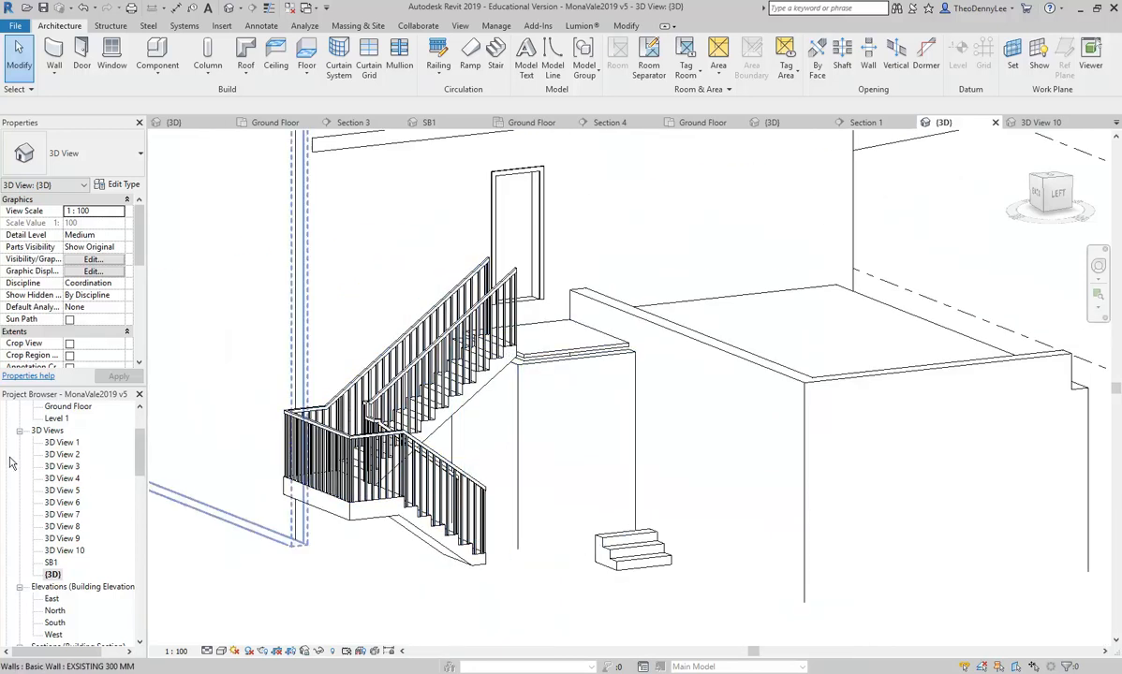
# - Open the Ground Floor floor plan view
pyautogui.moveTo(140, 466); pyautogui.dragTo(138, 433)
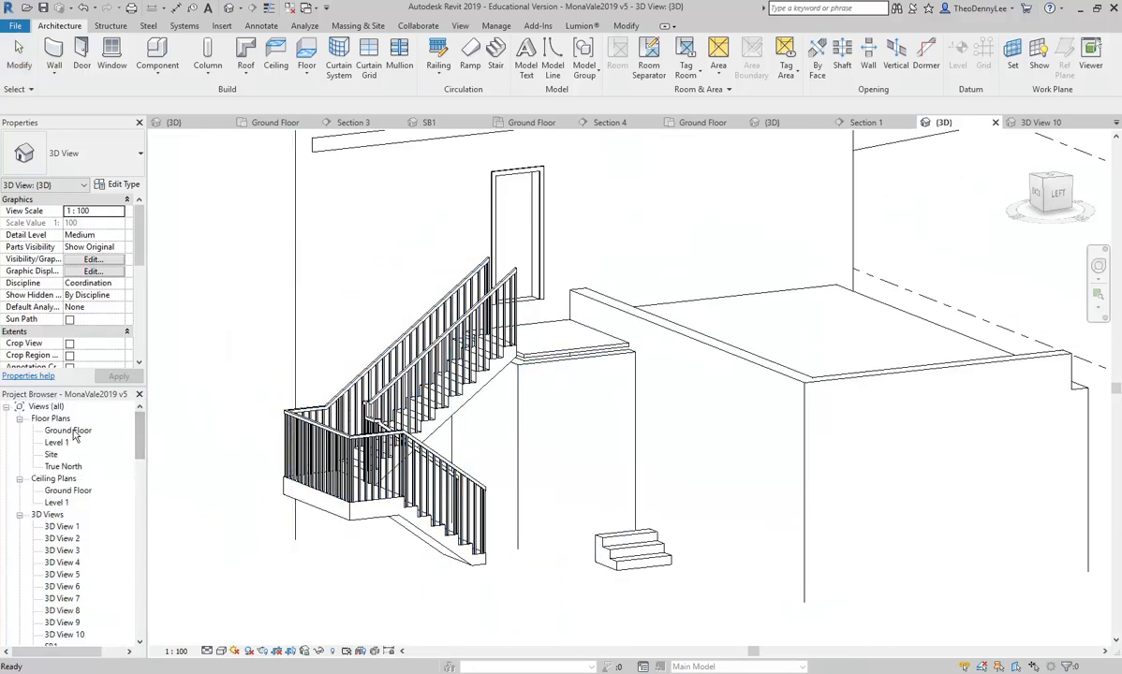
pyautogui.doubleClick(69, 430)
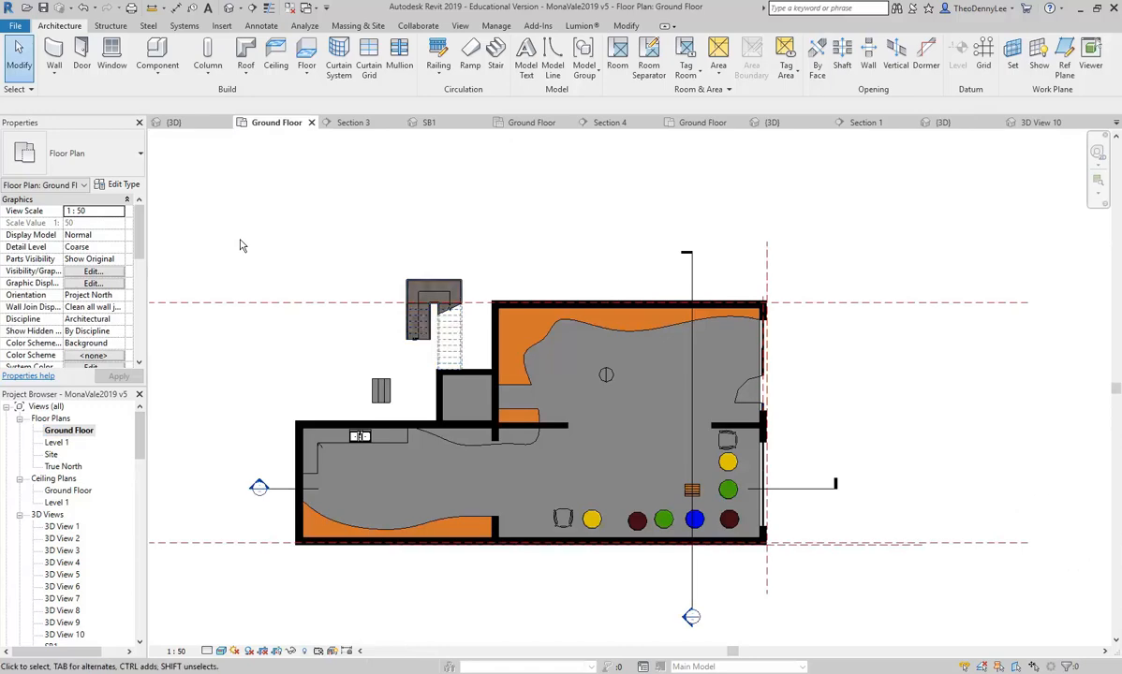
pyautogui.click(82, 58)
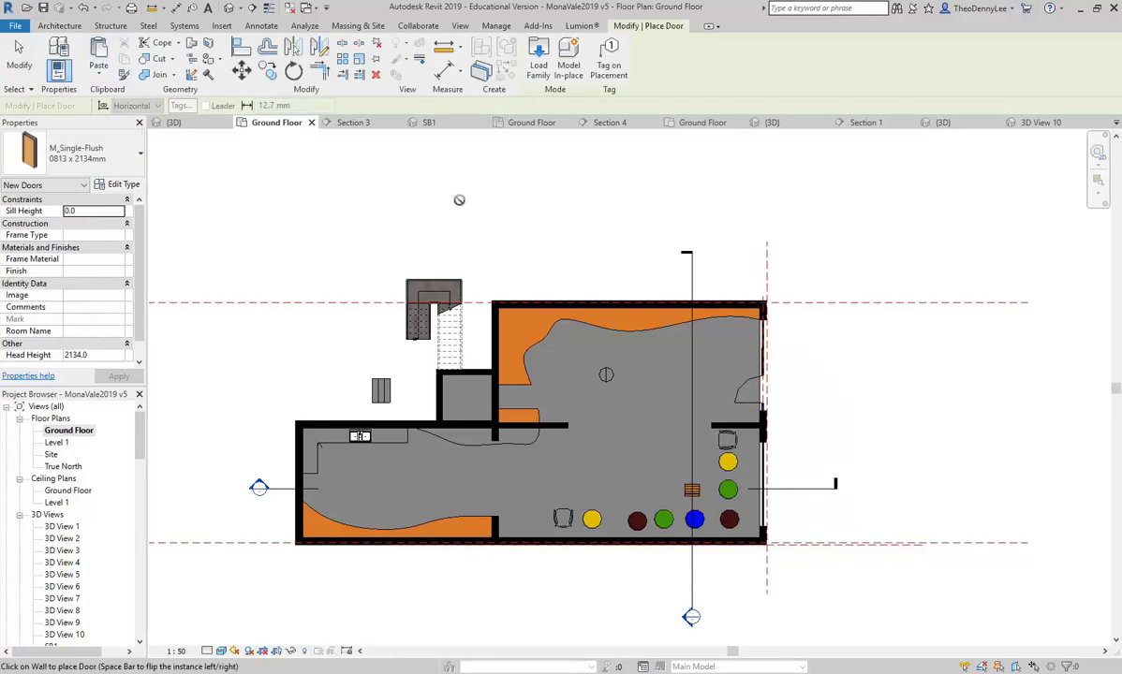
pyautogui.press('Escape')
pyautogui.press('w')
pyautogui.press('n')
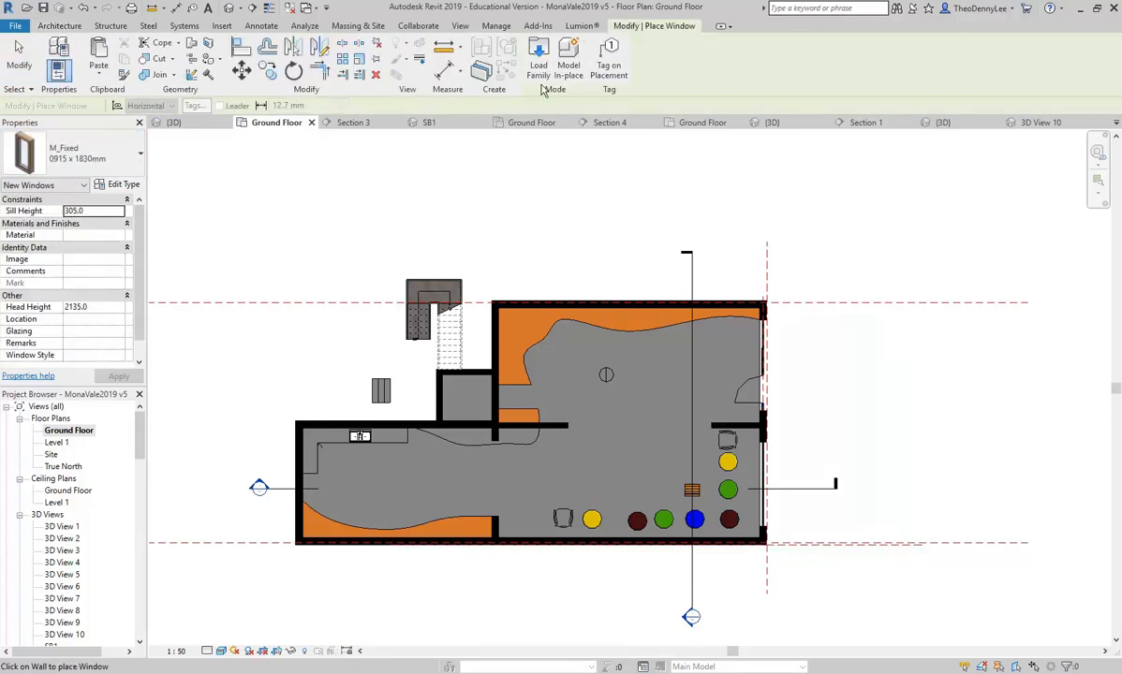
pyautogui.press('Escape')
# - Load the Armchair - Viper (AUS) component family from the Furniture folder of the Revit Library
pyautogui.click(155, 51)
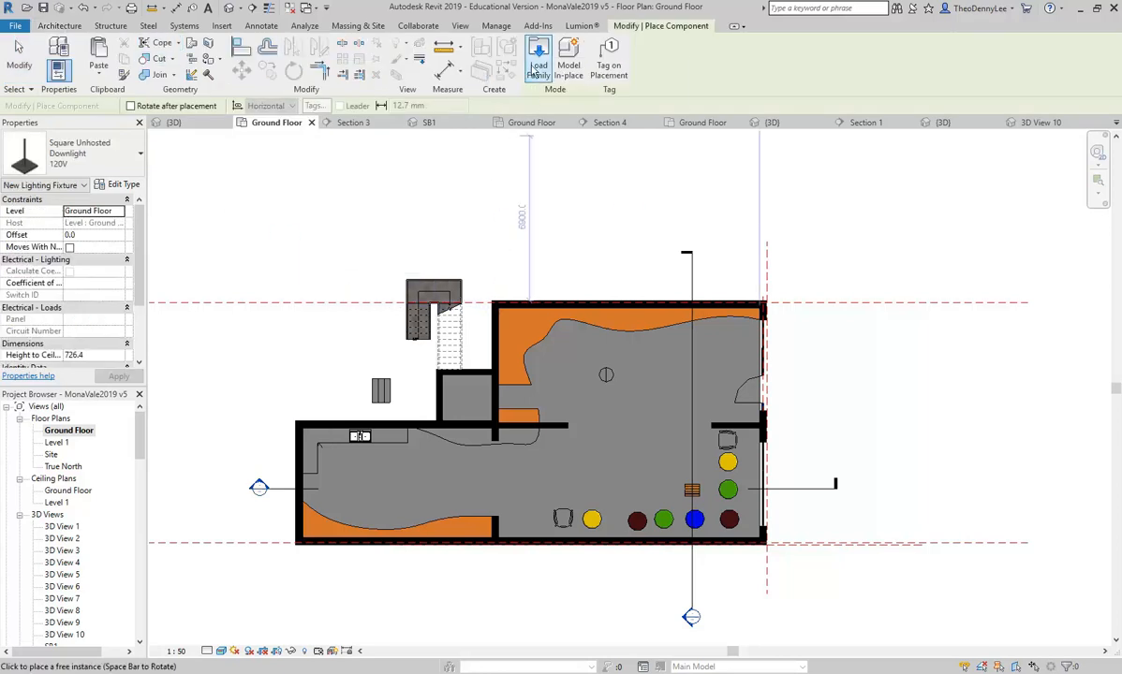
pyautogui.click(538, 56)
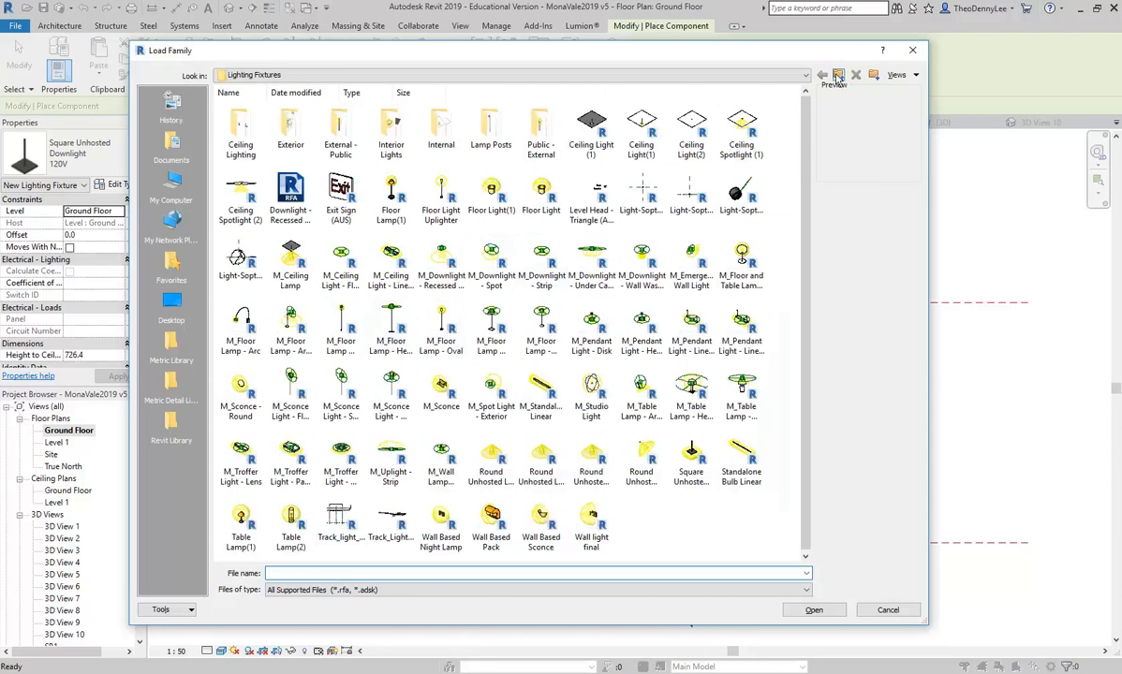
pyautogui.click(837, 75)
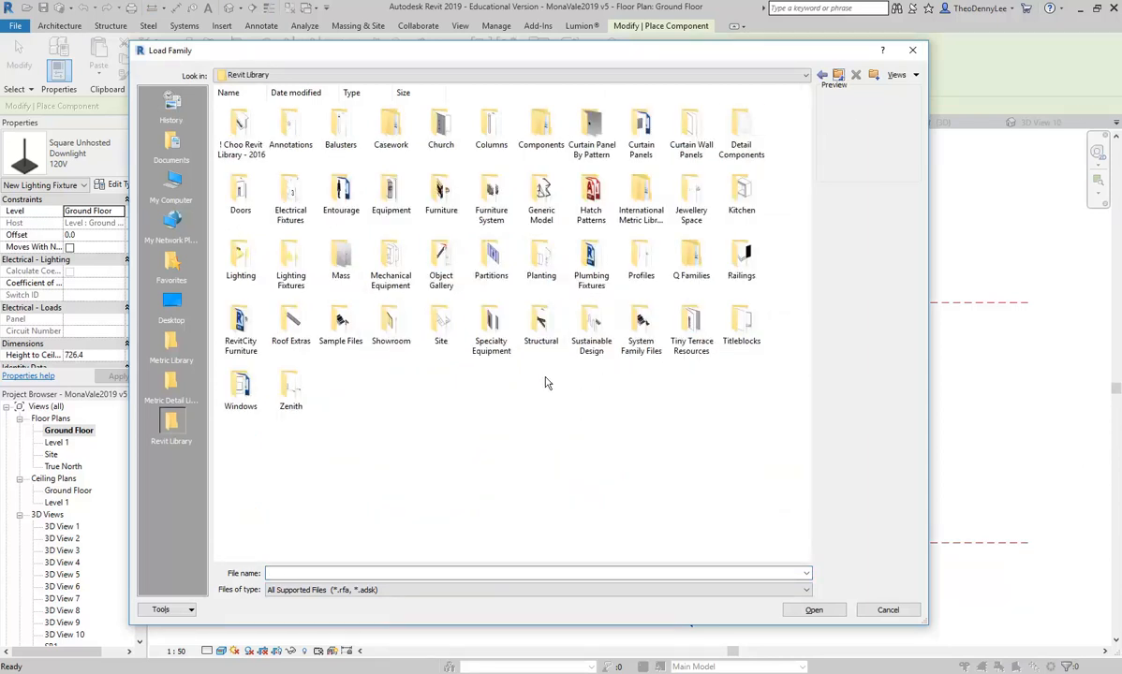
pyautogui.doubleClick(442, 195)
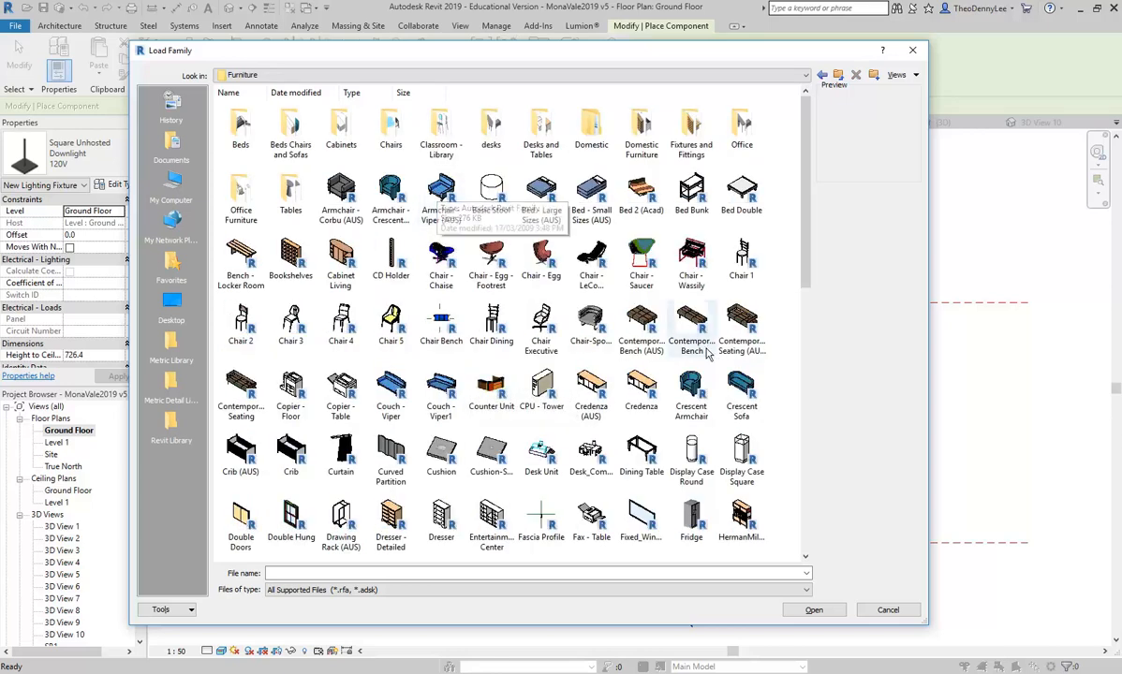
pyautogui.doubleClick(440, 195)
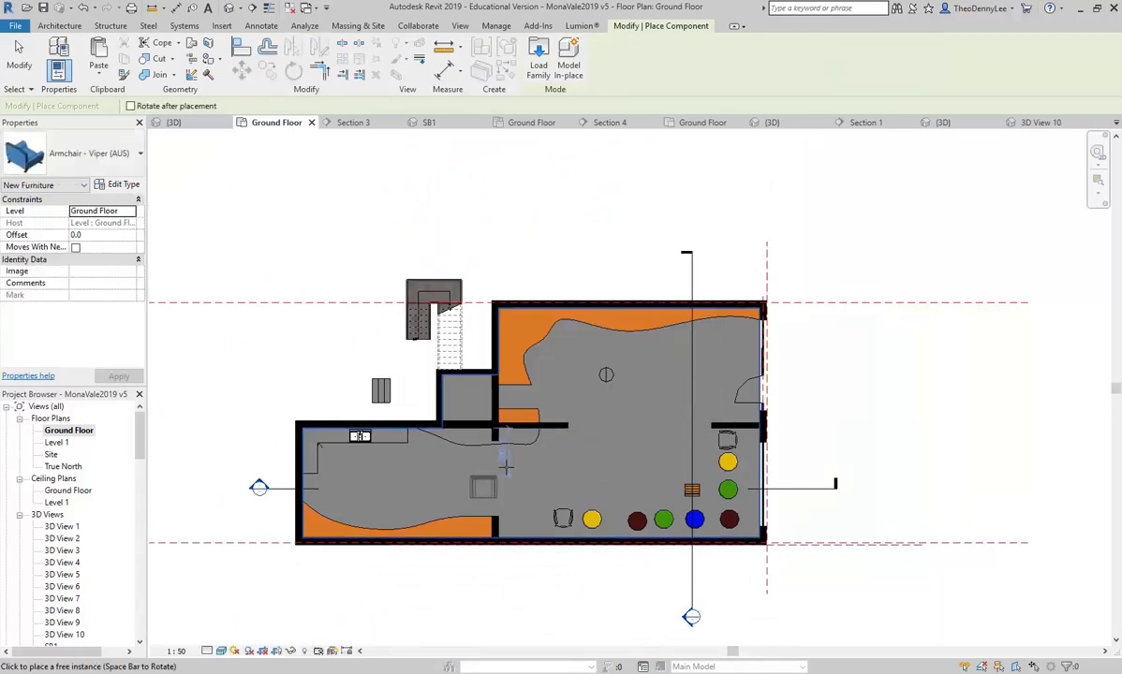
# - Place one armchair just below the free end of the short interior wall beside the small room, and finish placing
pyautogui.scroll(5, 483, 475)
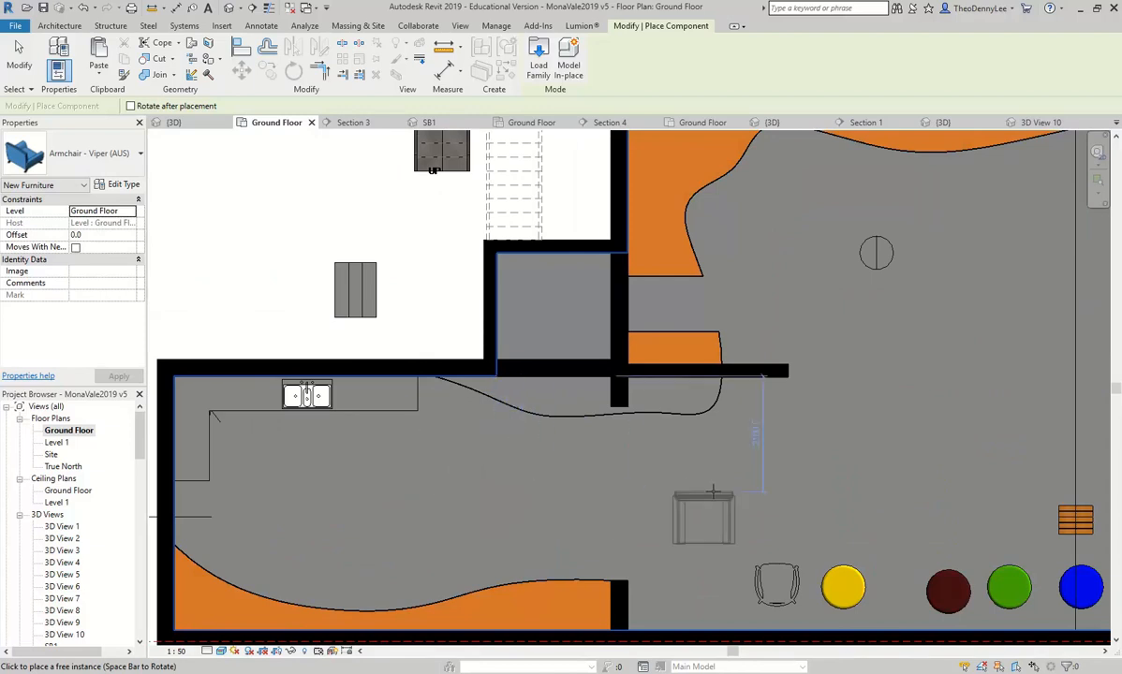
pyautogui.moveTo(660, 374); pyautogui.dragTo(664, 419, button='middle')
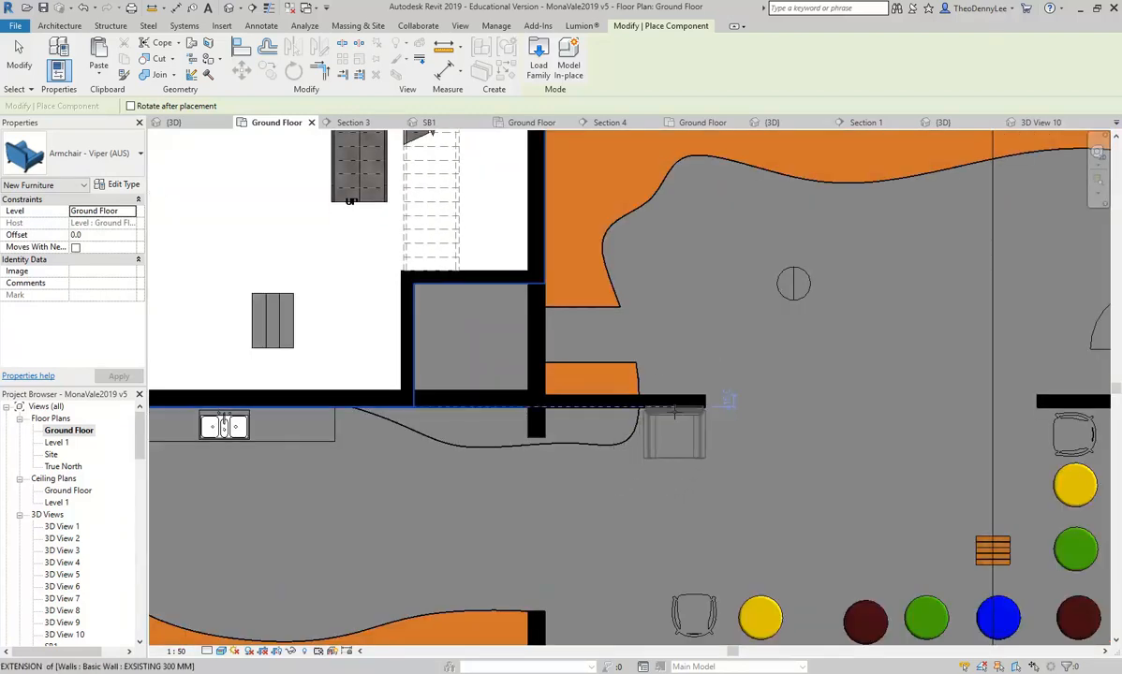
pyautogui.click(722, 481)
pyautogui.press('Escape')
pyautogui.press('Escape')
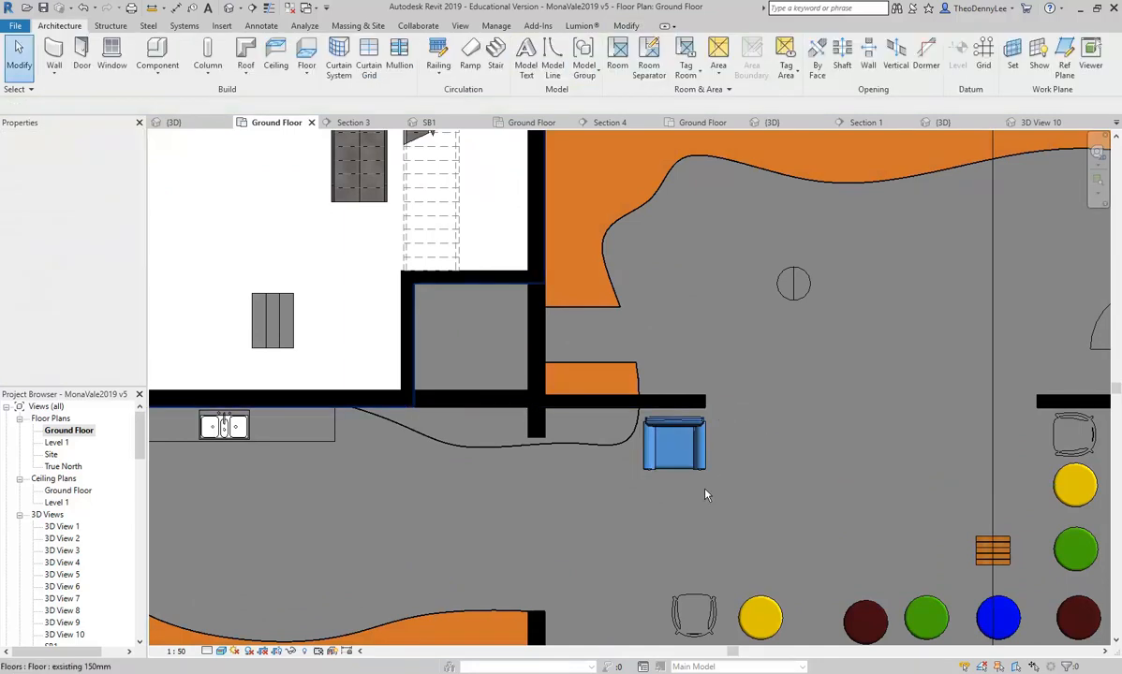
# - Inspect the material and identity parameters in the placed armchair's type properties, leaving them without changes
pyautogui.moveTo(701, 471); pyautogui.dragTo(578, 405, button='middle')
pyautogui.scroll(2, 577, 406)
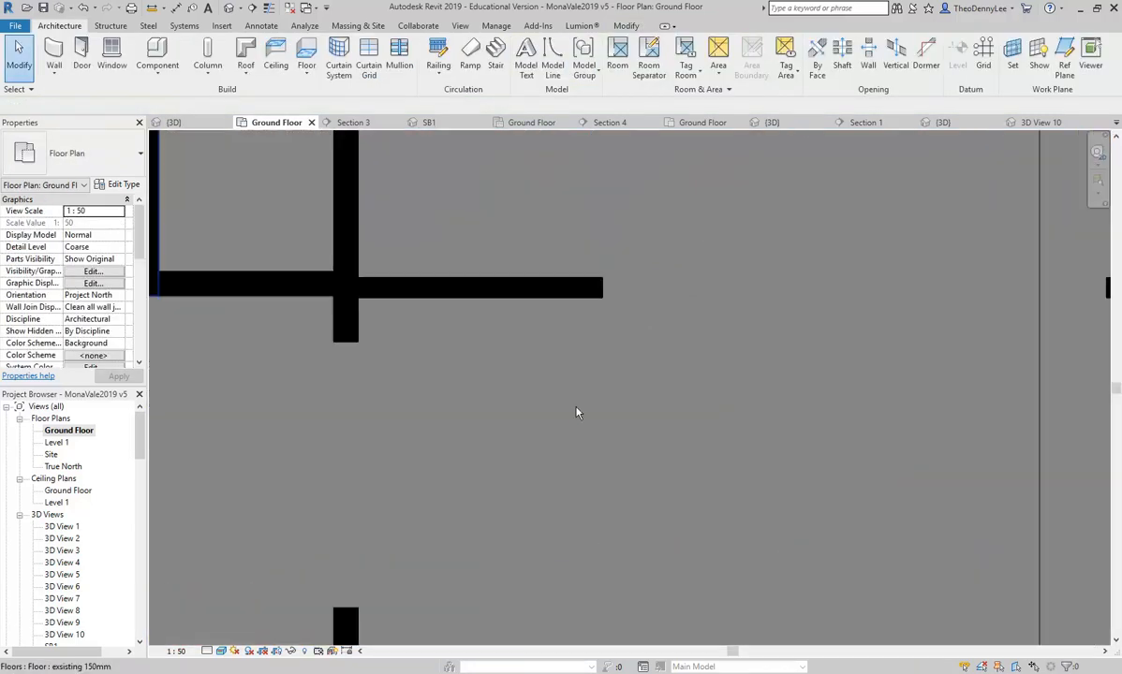
pyautogui.click(576, 392)
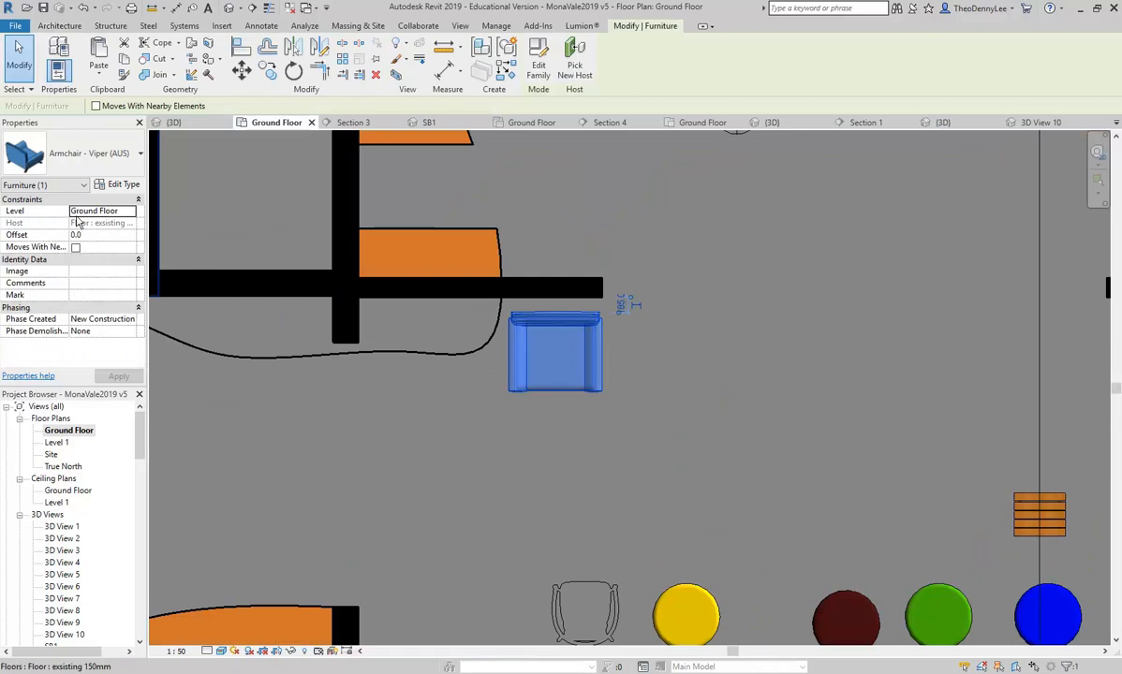
pyautogui.click(116, 188)
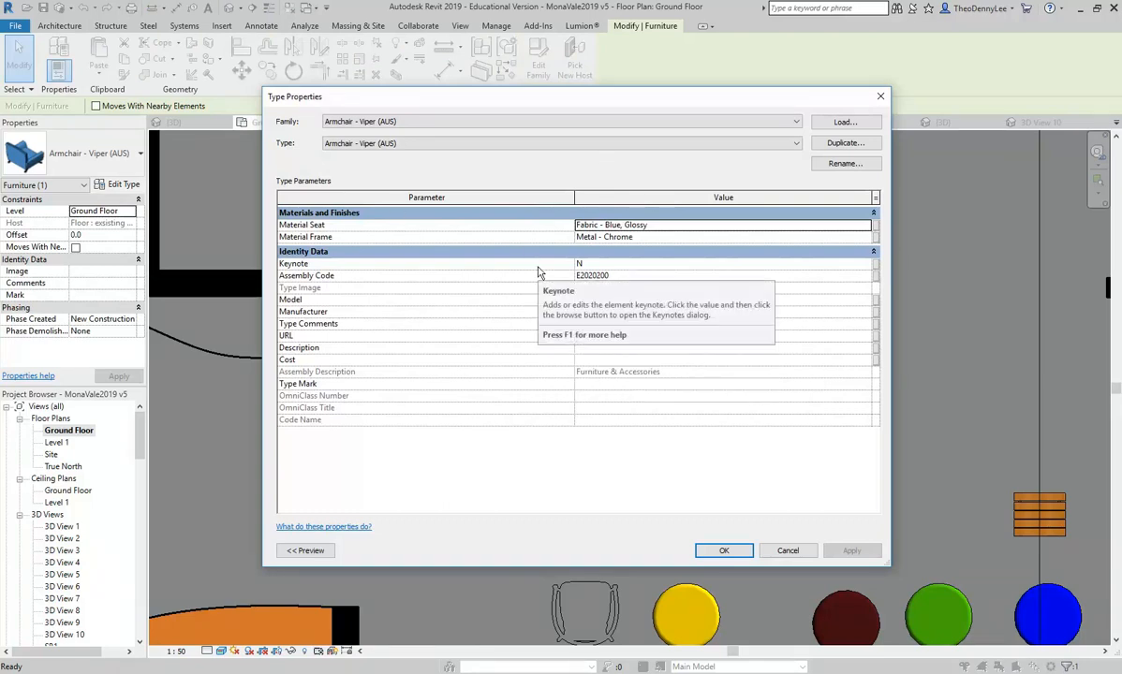
pyautogui.click(783, 550)
pyautogui.press('Escape')
pyautogui.scroll(-3, 543, 331)
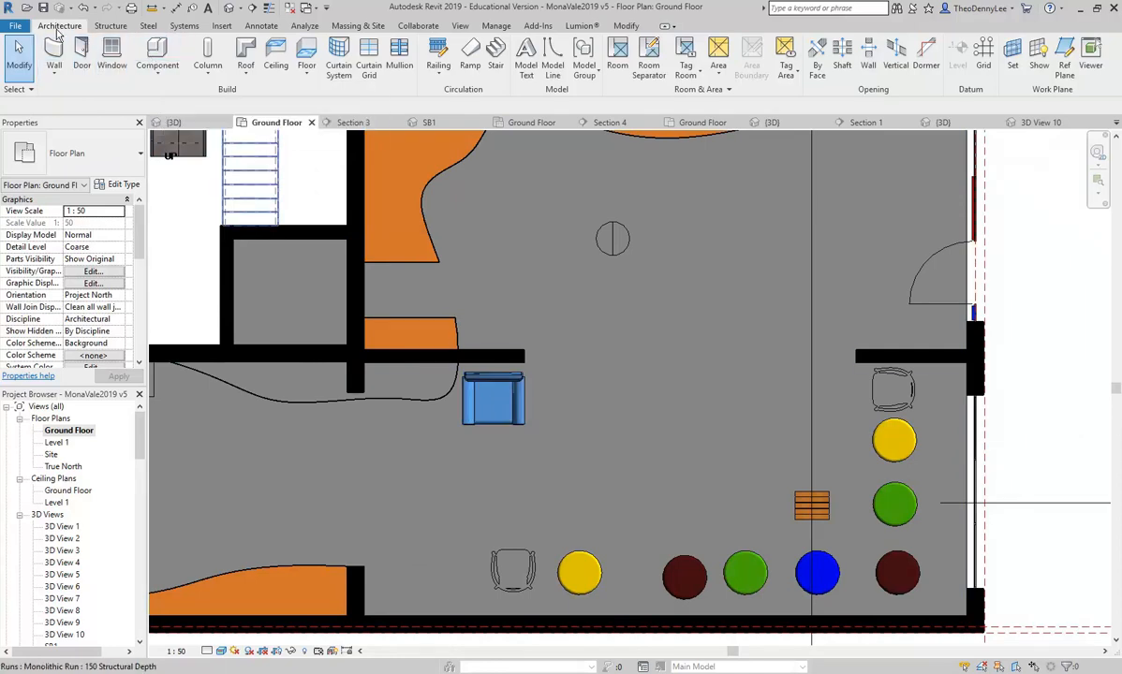
# - Preview the Double-Metal Frame w Glass family in the Revit Library's Doors folder, and cancel loading
pyautogui.click(221, 26)
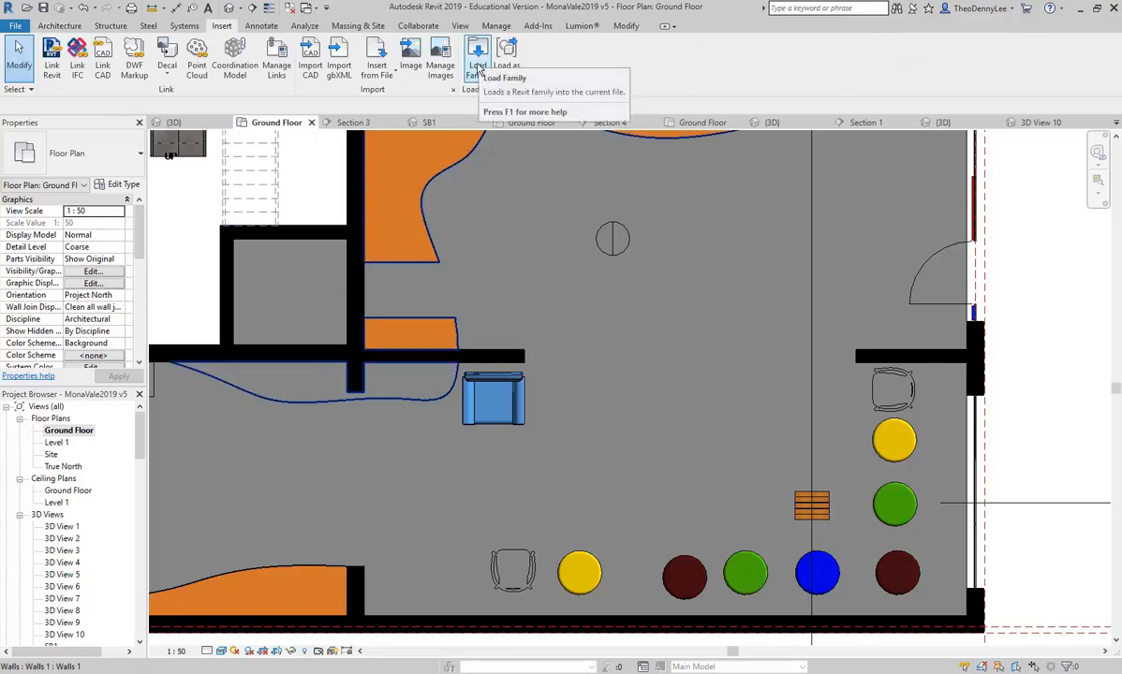
pyautogui.click(476, 59)
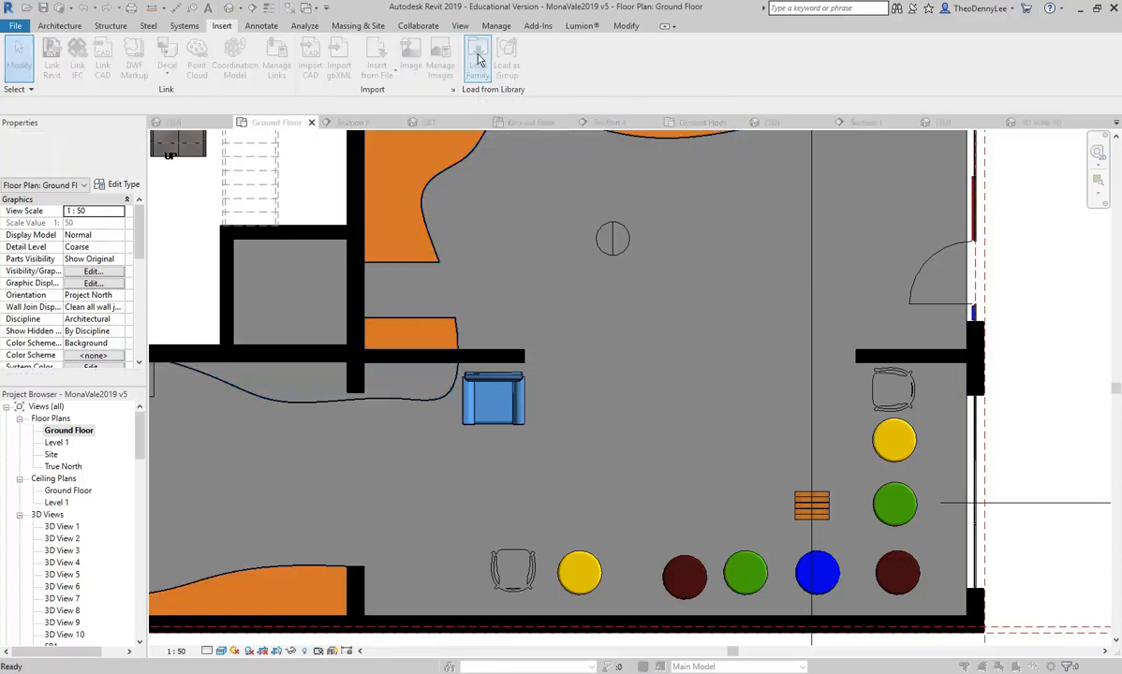
pyautogui.click(839, 75)
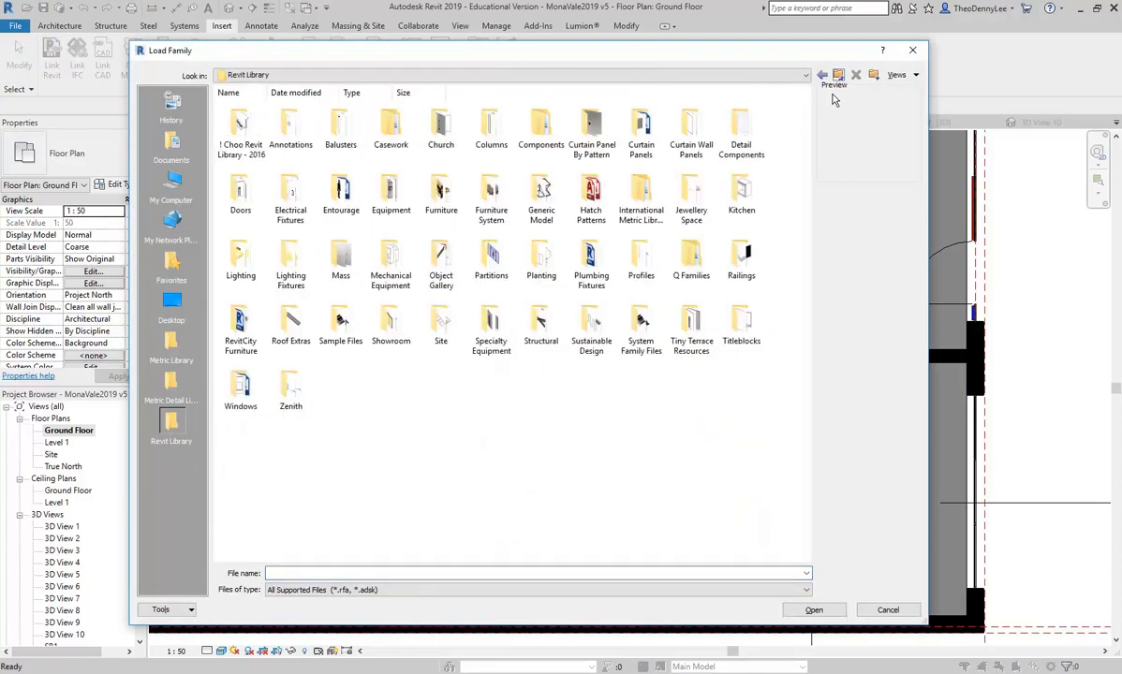
pyautogui.doubleClick(239, 196)
pyautogui.click(435, 320)
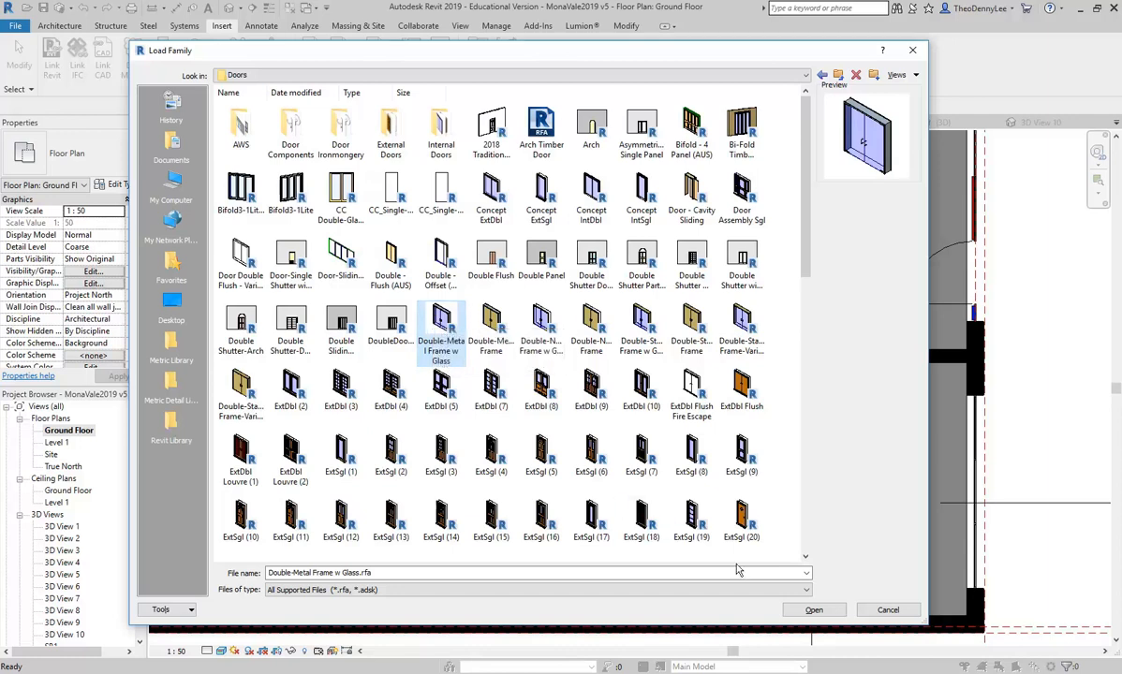
pyautogui.click(883, 610)
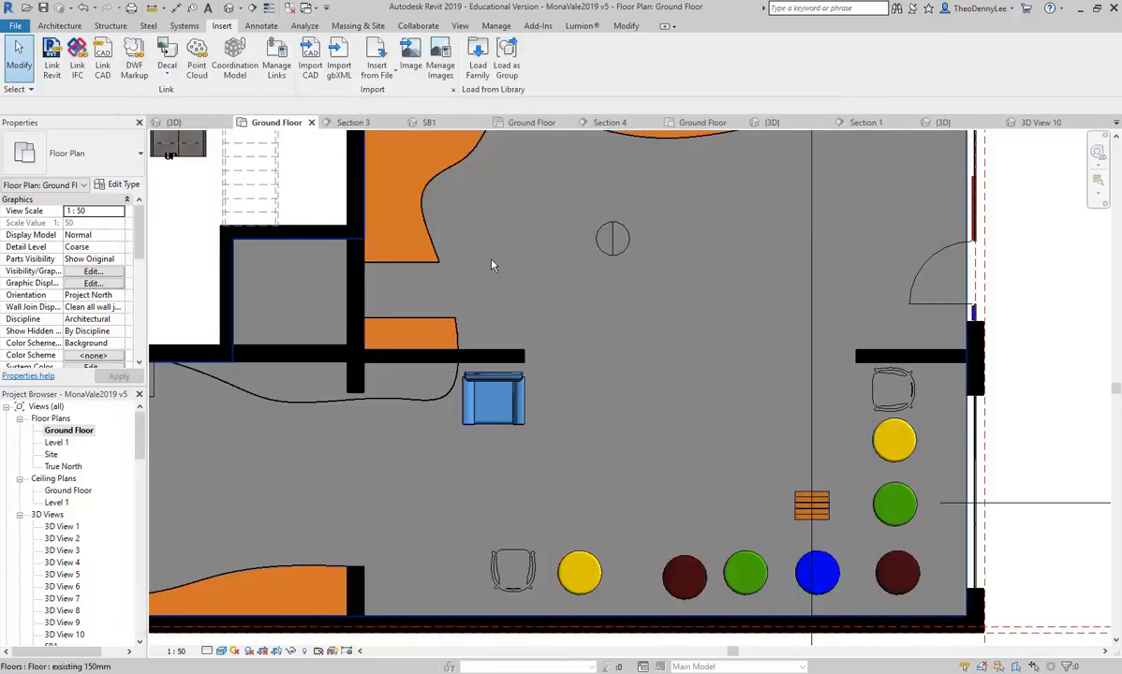
pyautogui.click(59, 25)
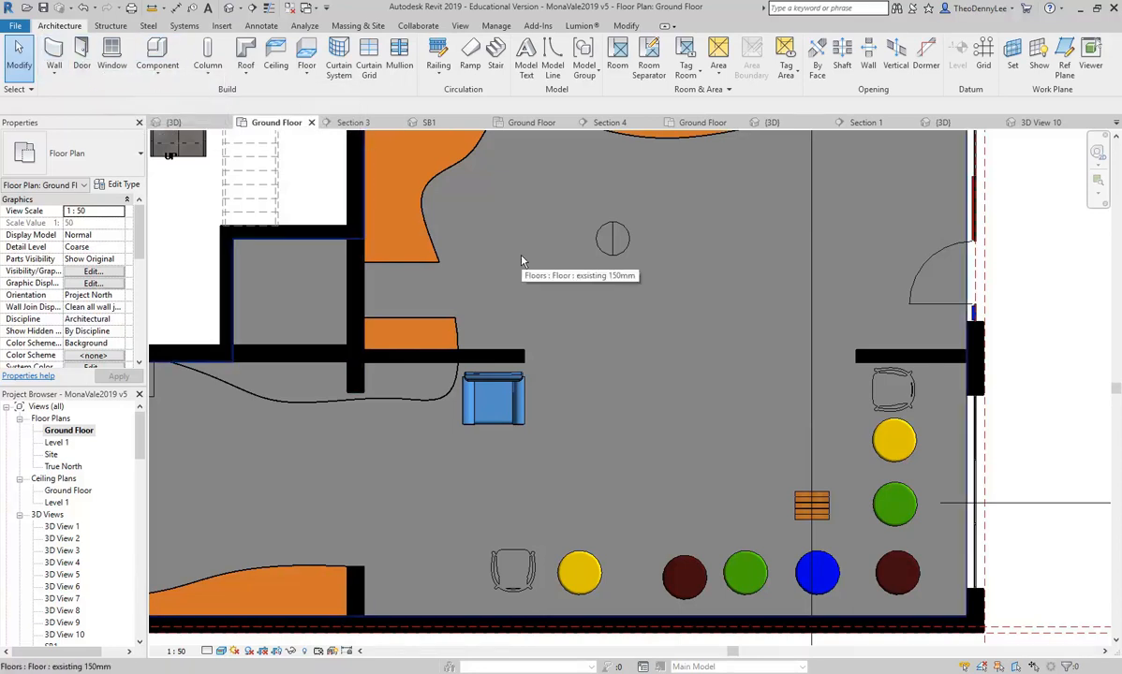
pyautogui.click(53, 52)
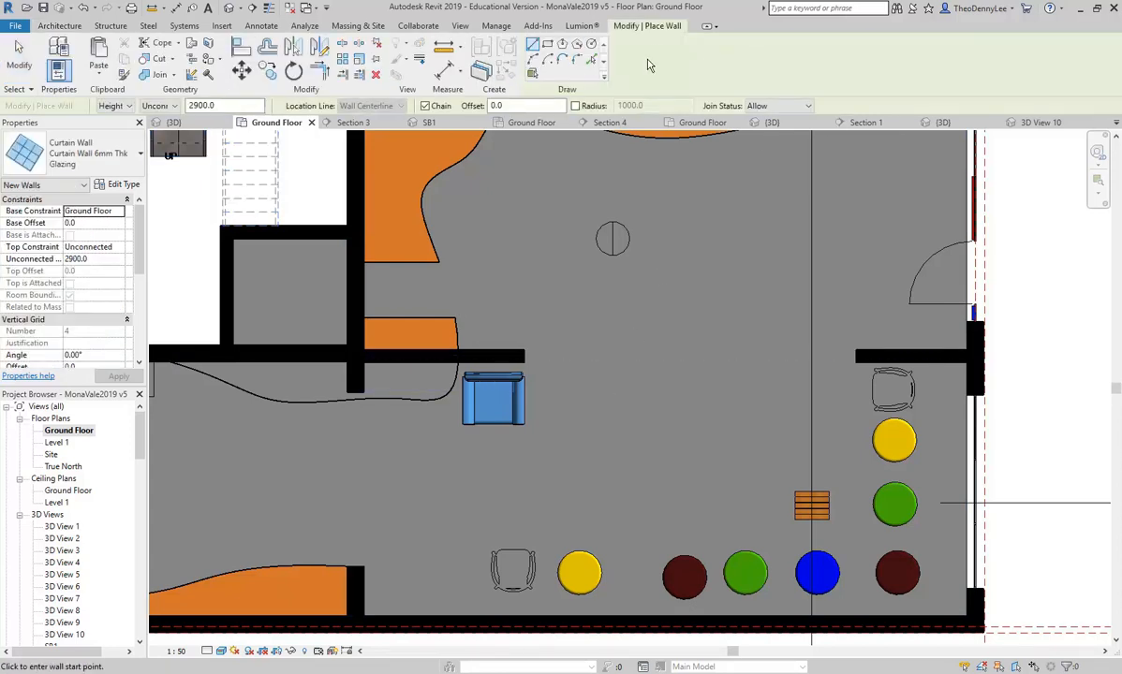
pyautogui.press('Escape')
pyautogui.press('Escape')
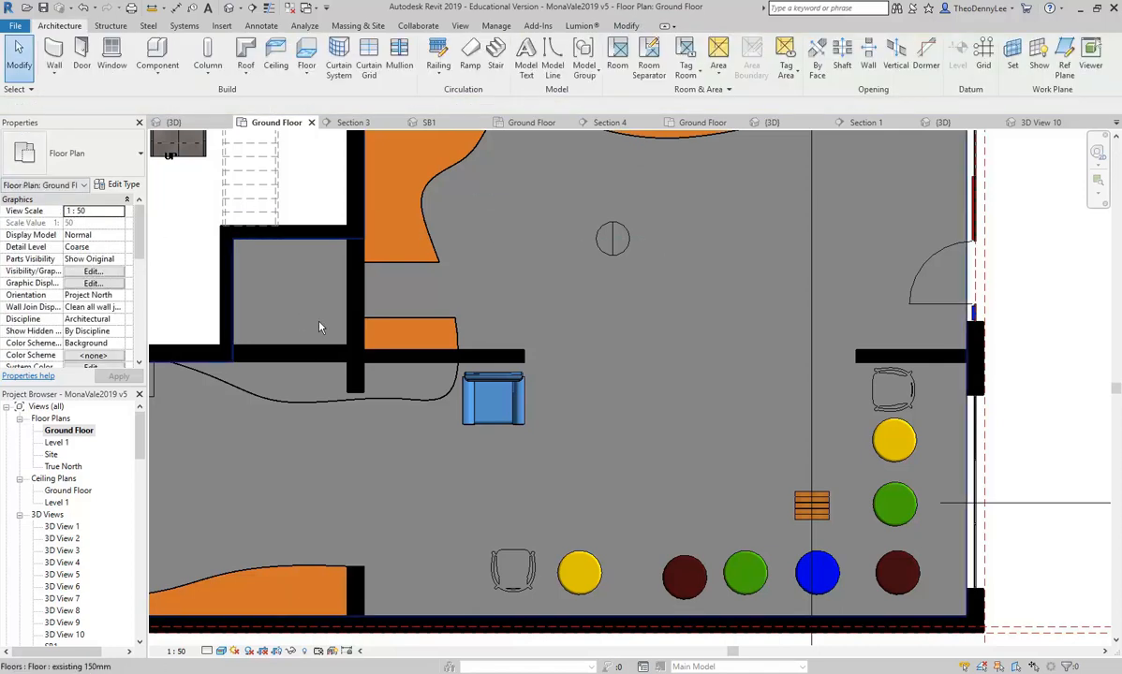
pyautogui.click(496, 56)
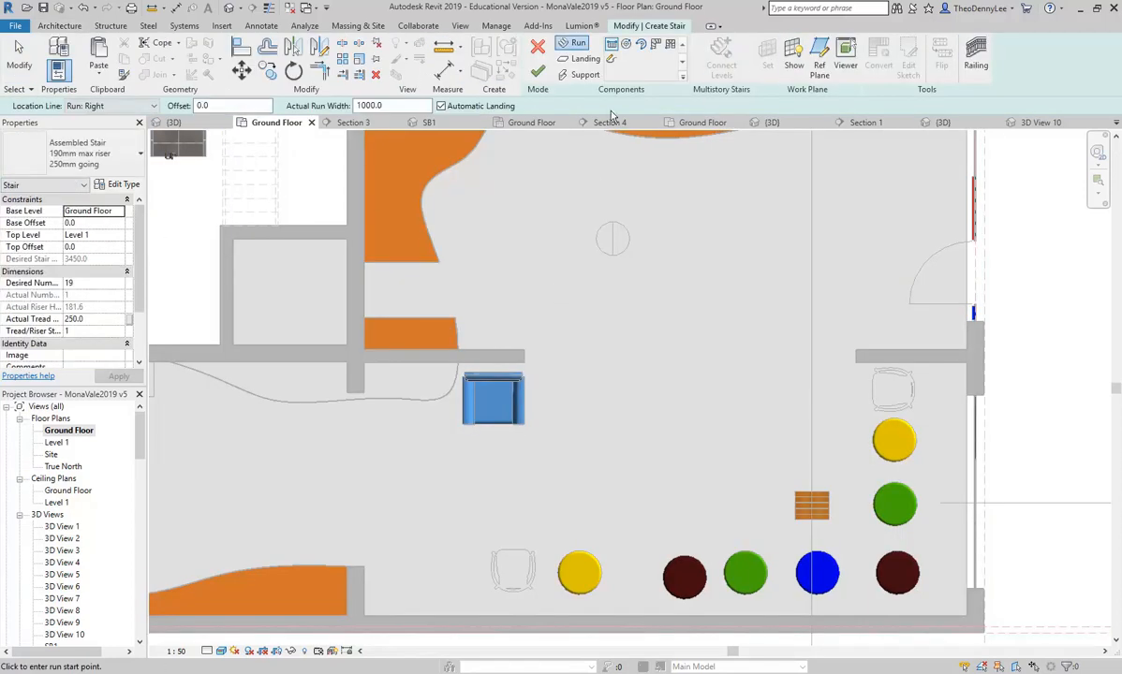
pyautogui.click(538, 48)
pyautogui.click(438, 51)
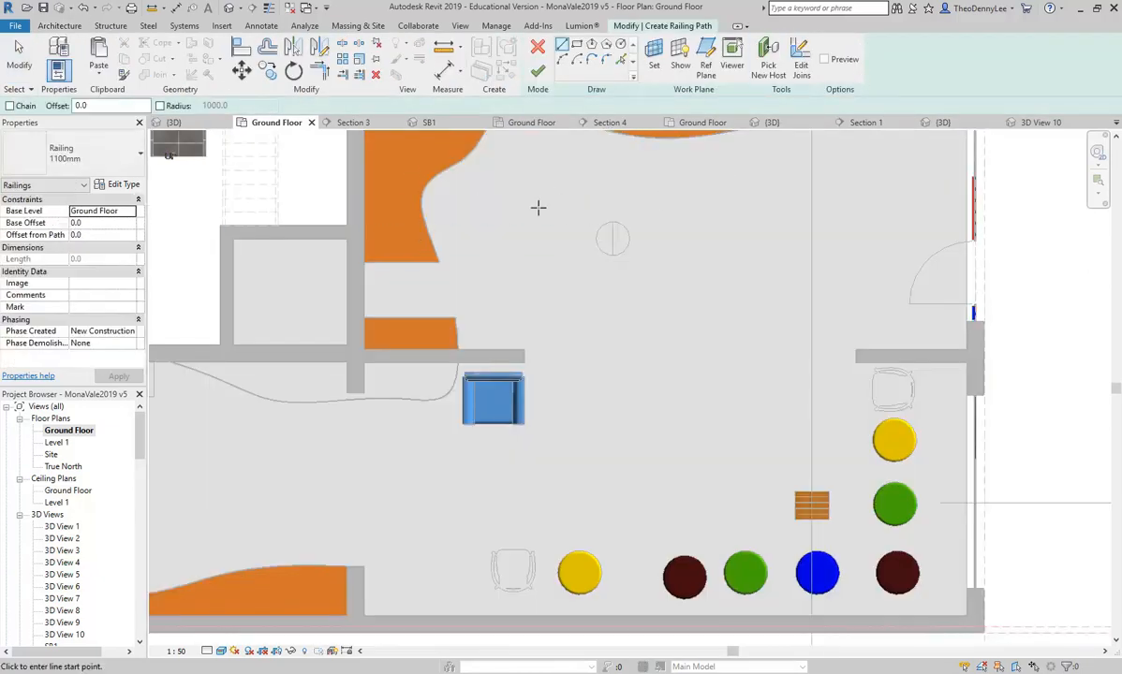
pyautogui.click(538, 48)
pyautogui.scroll(-1, 521, 360)
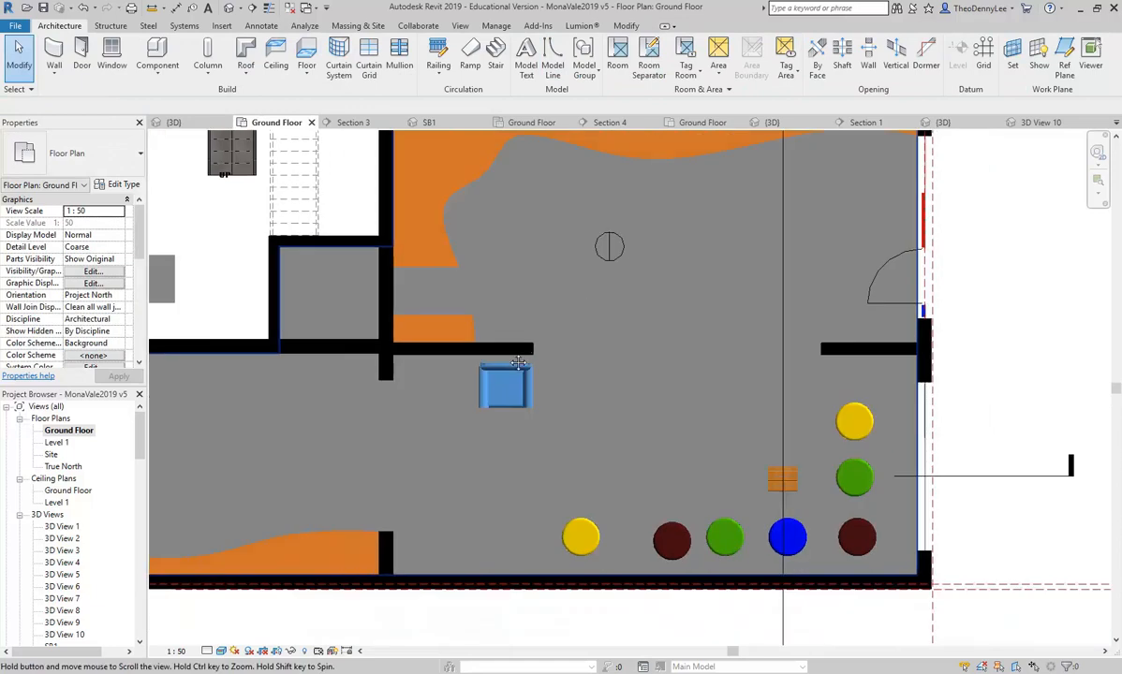
pyautogui.scroll(-1, 522, 361)
pyautogui.moveTo(593, 313); pyautogui.dragTo(518, 364, button='middle')
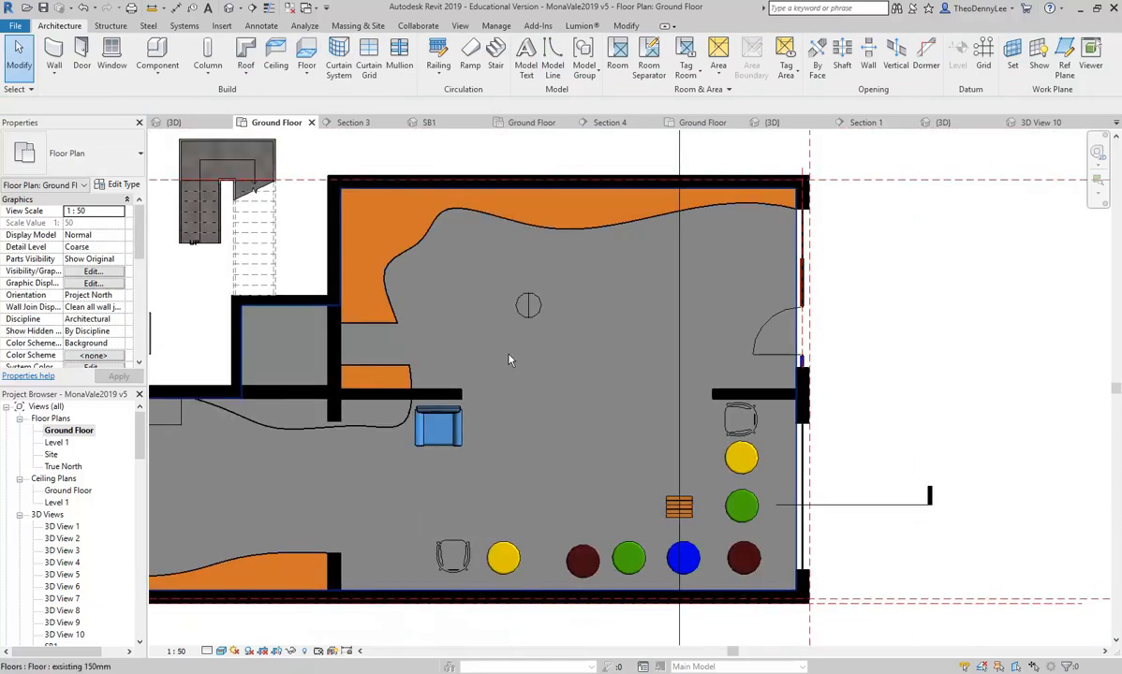
pyautogui.moveTo(510, 360); pyautogui.dragTo(517, 362, button='middle')
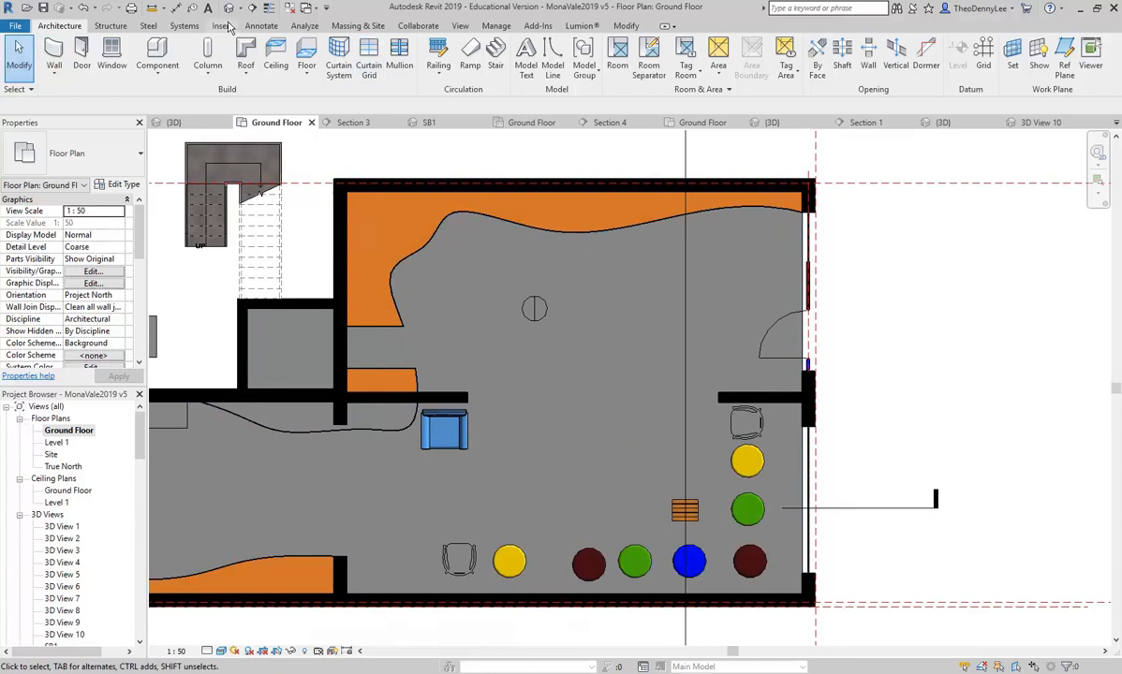
# - Start opening a file and browse to the Sample Files folder in the Metric Library
pyautogui.click(16, 26)
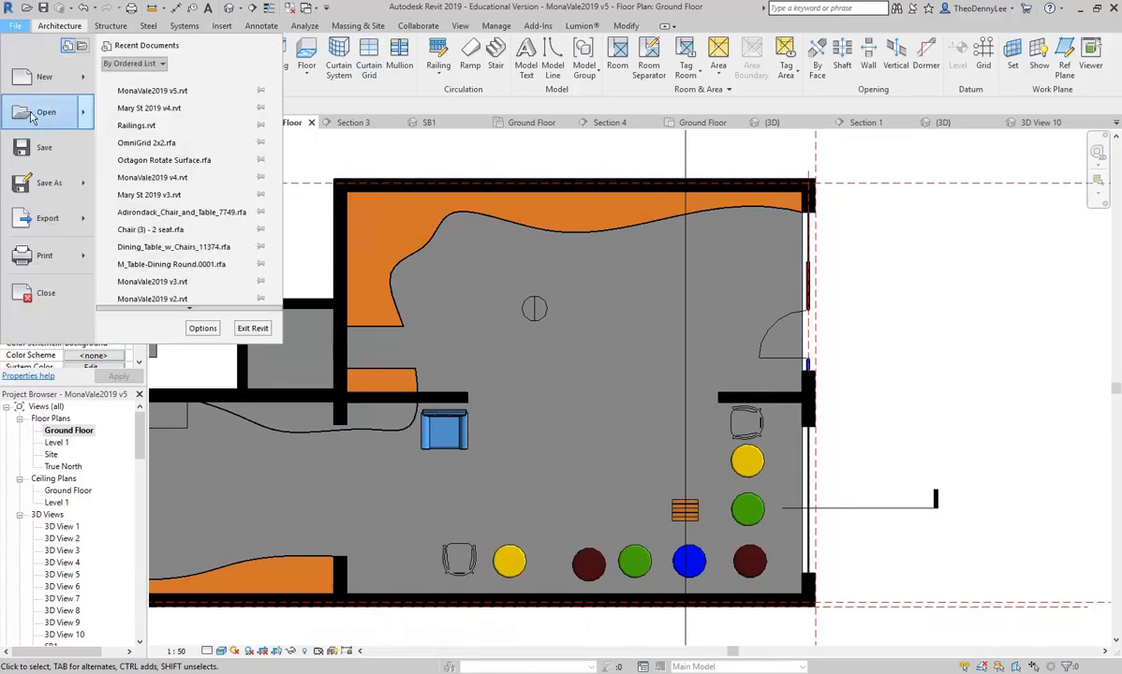
pyautogui.moveTo(33, 116)
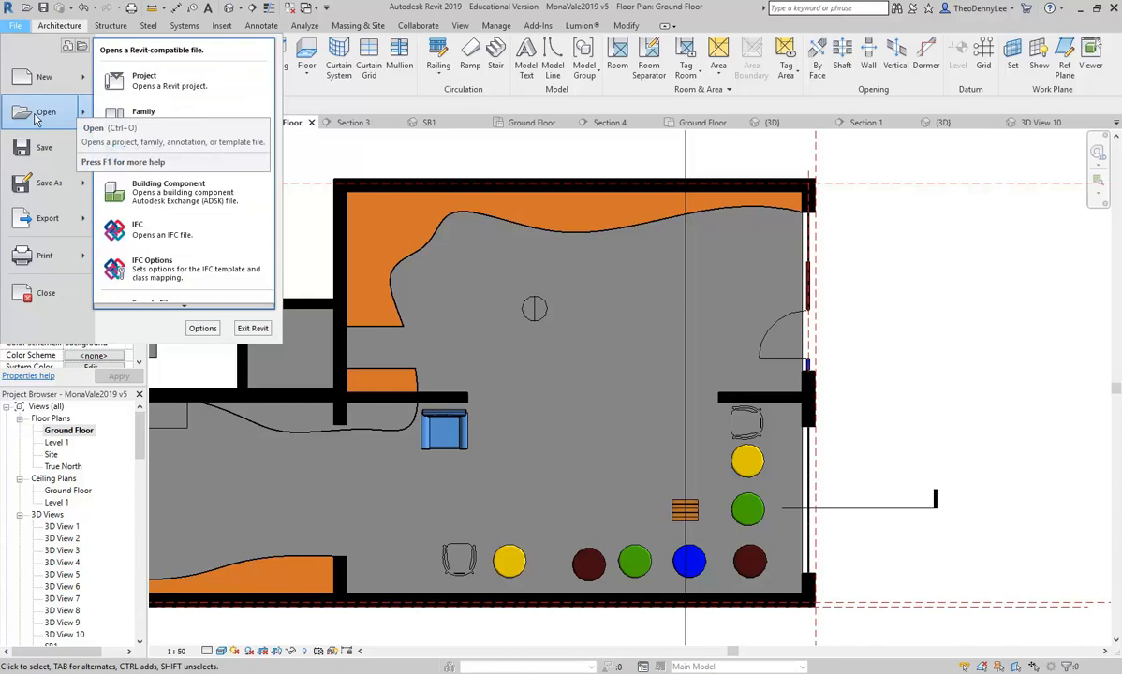
pyautogui.click(34, 113)
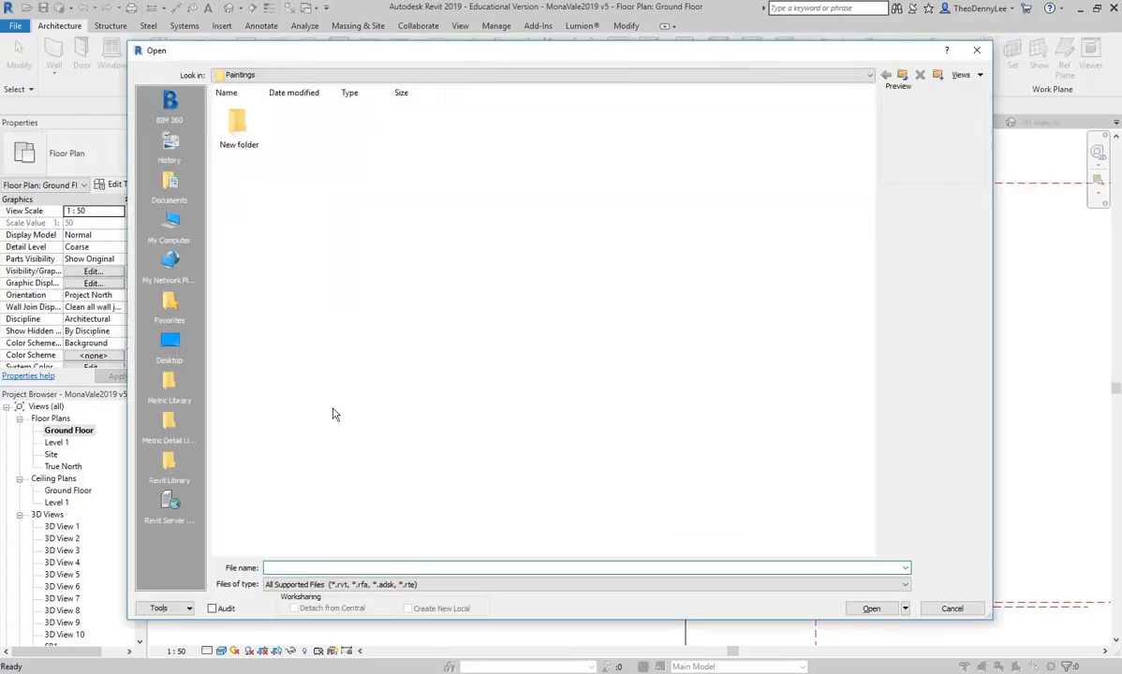
pyautogui.click(169, 389)
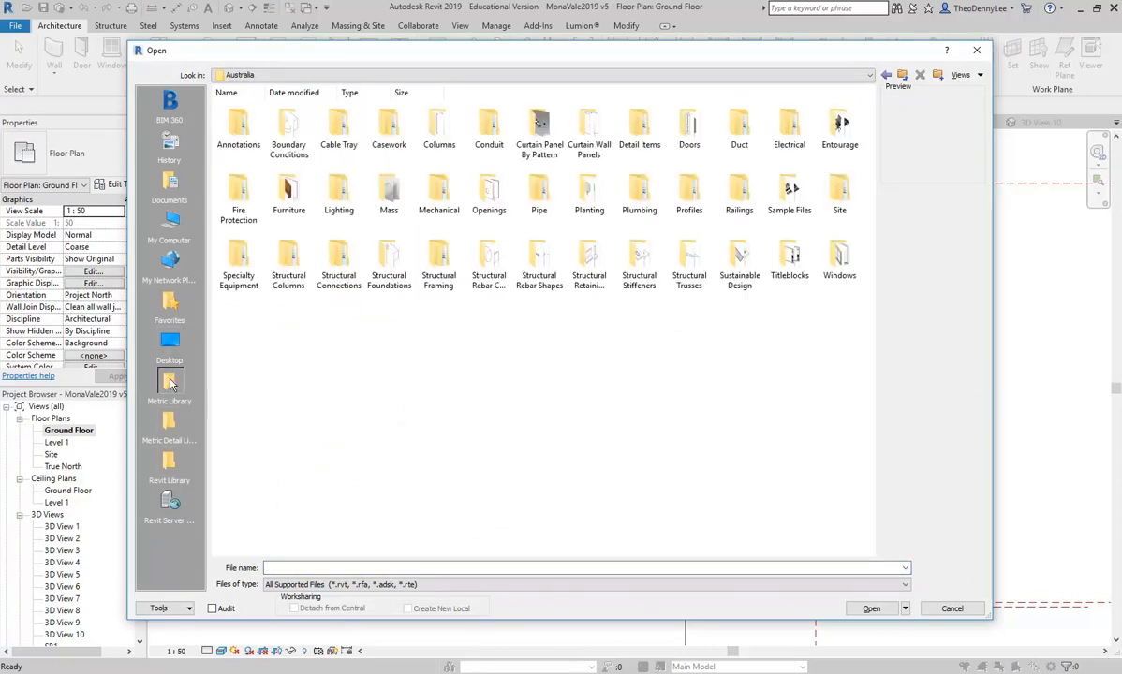
pyautogui.click(161, 446)
pyautogui.click(161, 391)
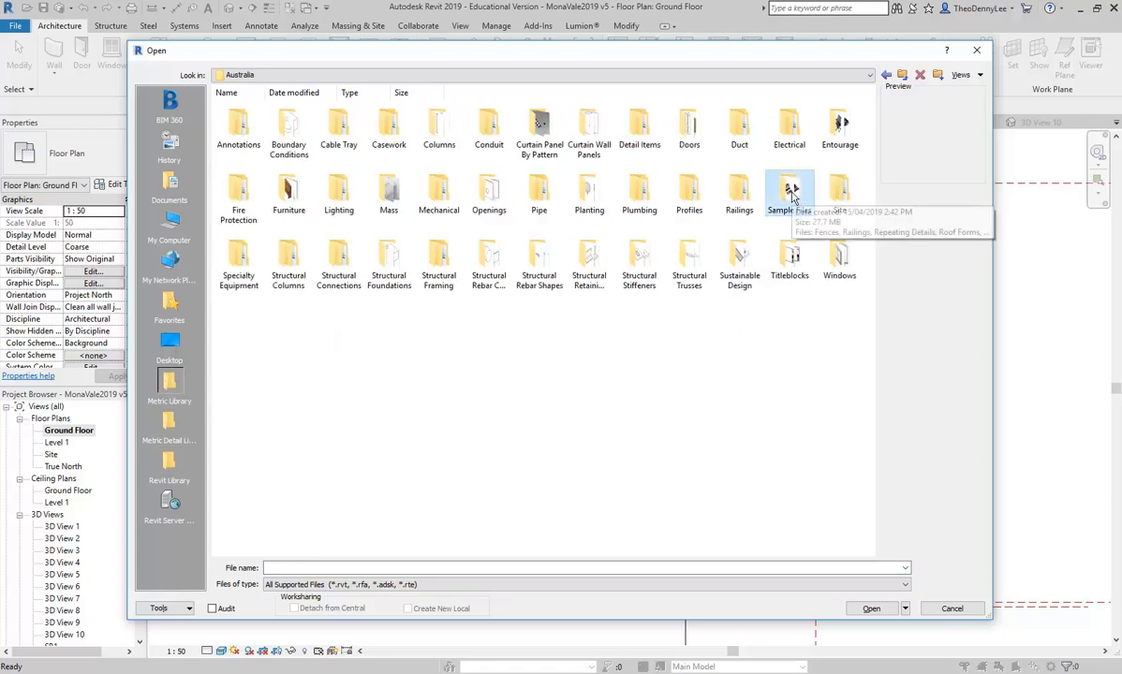
pyautogui.doubleClick(792, 194)
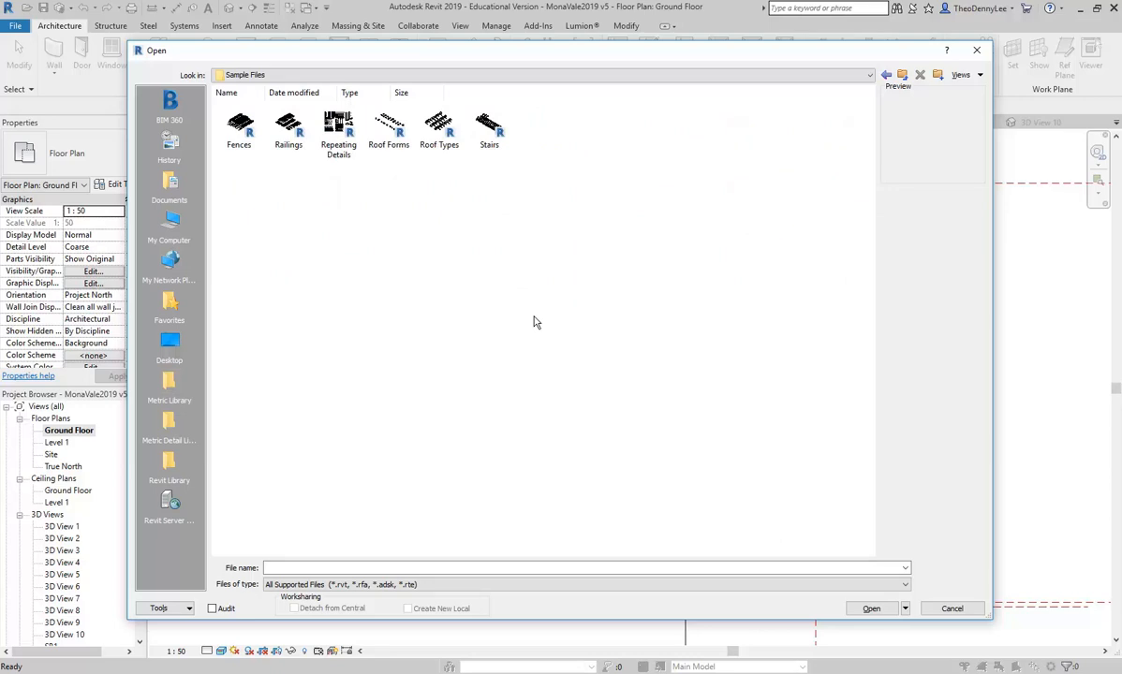
# - Preview the Fences, Railings, Repeating Details, Roof Forms, Roof Types and Stairs sample projects
pyautogui.click(389, 128)
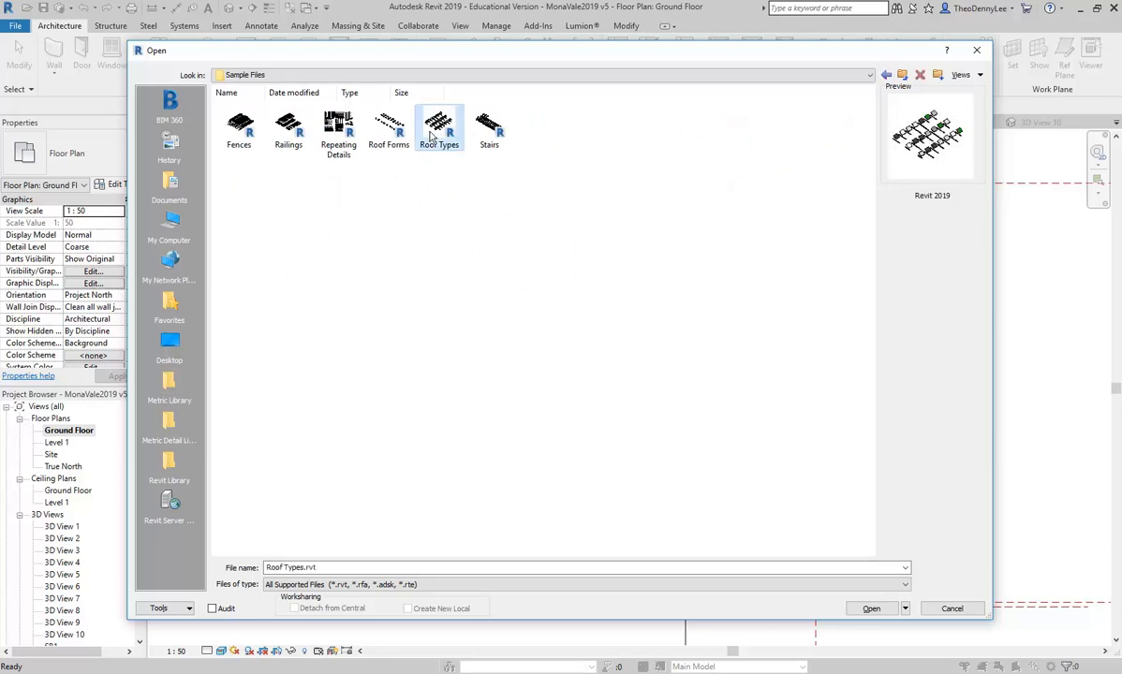
pyautogui.click(347, 138)
pyautogui.click(289, 129)
pyautogui.click(234, 128)
pyautogui.click(289, 128)
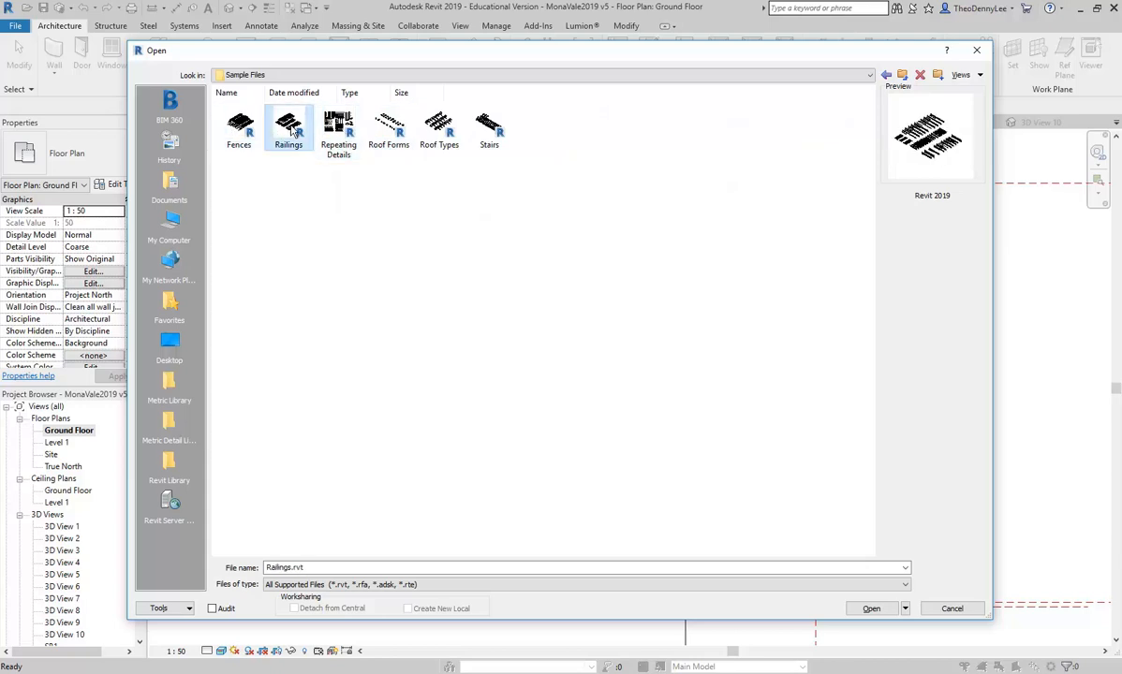
pyautogui.click(487, 128)
pyautogui.click(239, 126)
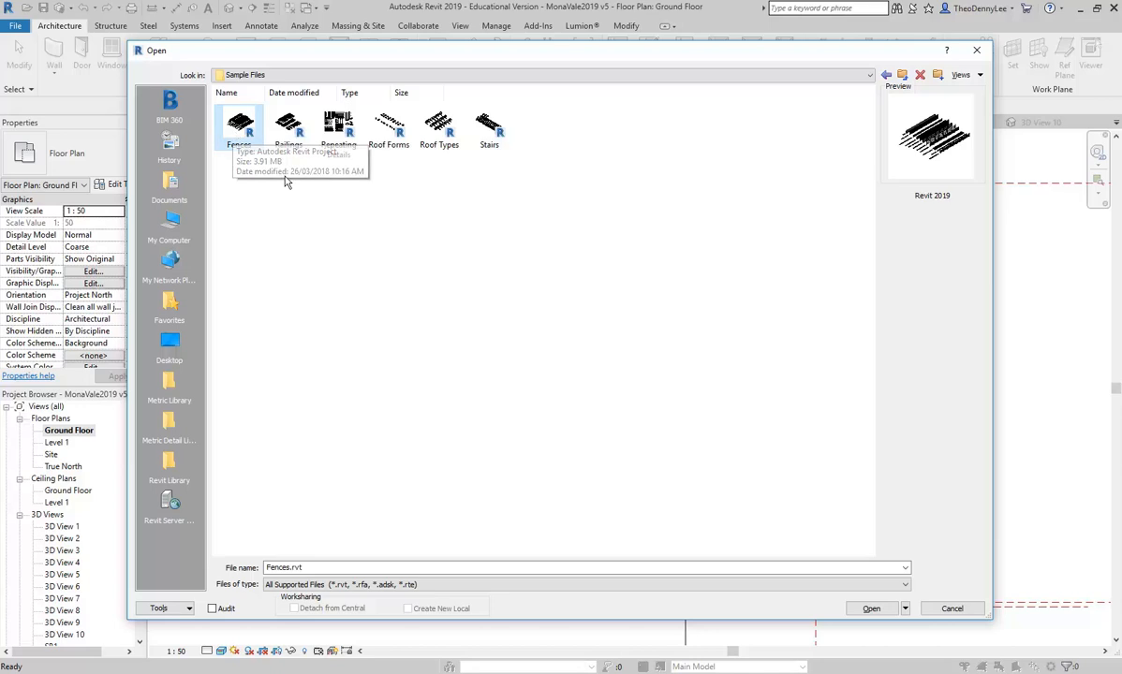
pyautogui.click(286, 126)
pyautogui.click(332, 130)
pyautogui.click(384, 129)
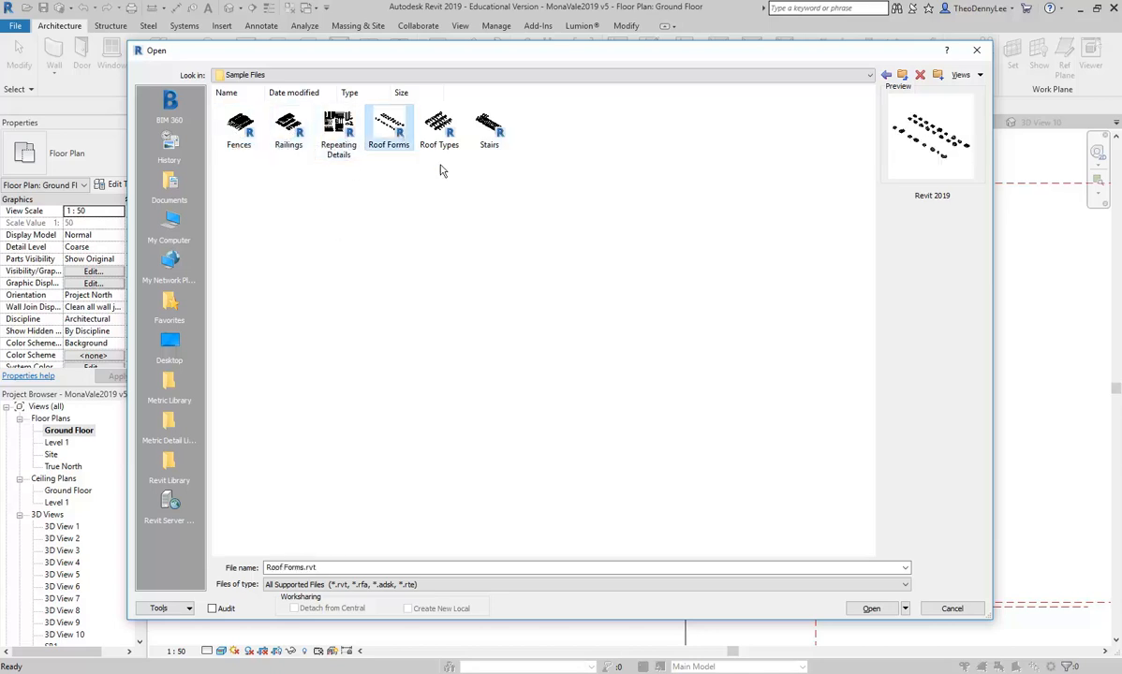
pyautogui.press('Right')
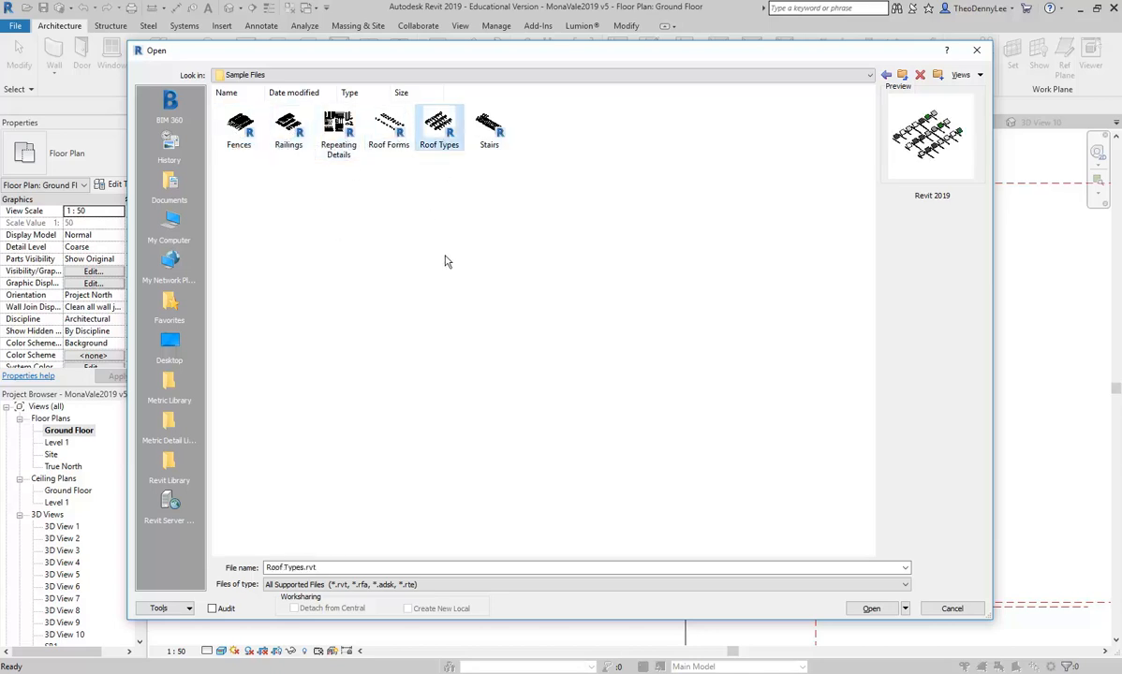
pyautogui.click(343, 137)
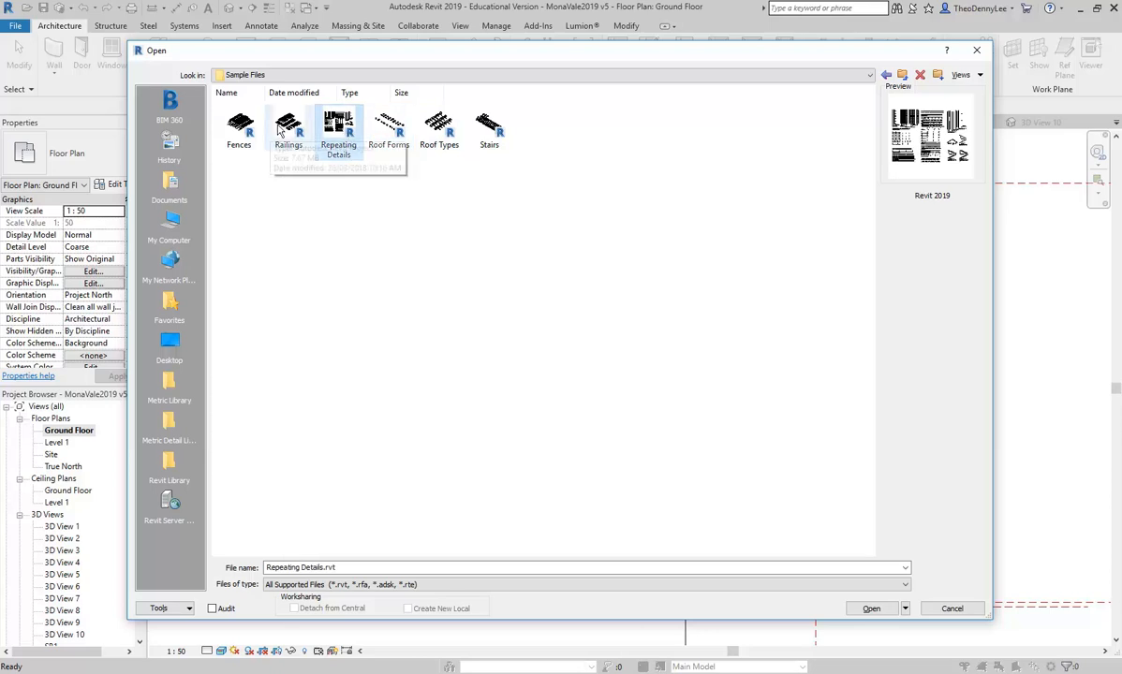
pyautogui.press('Left')
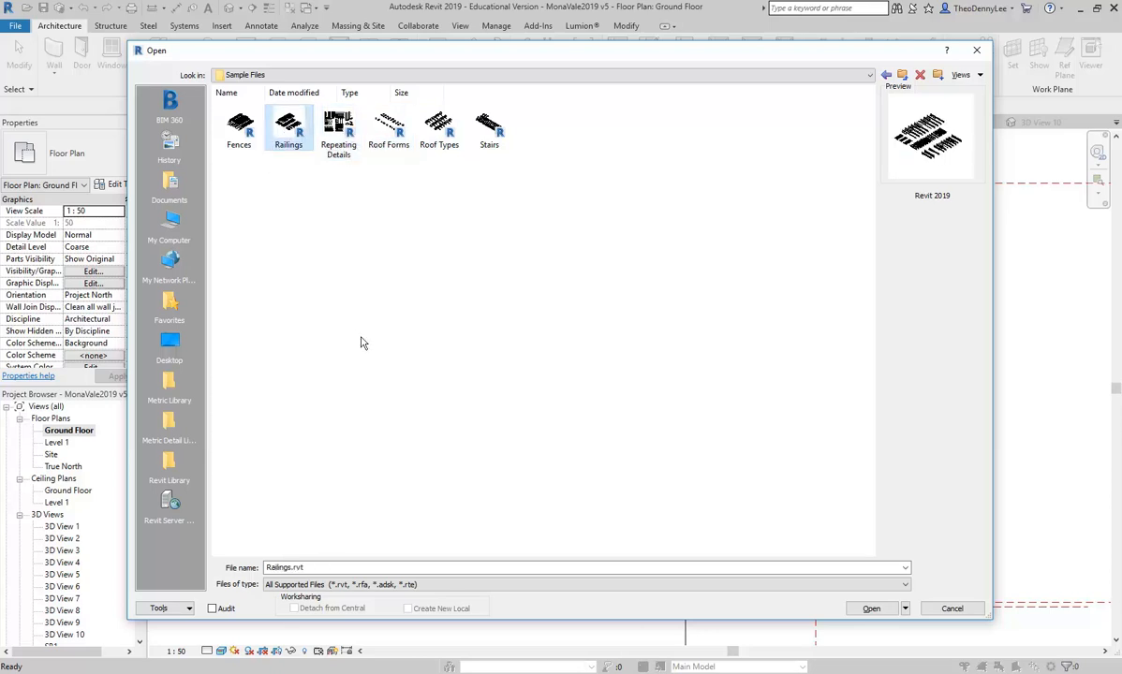
# - Open the Railings sample project and view its rows of railing types in 3D
pyautogui.doubleClick(288, 129)
pyautogui.scroll(5, 536, 381)
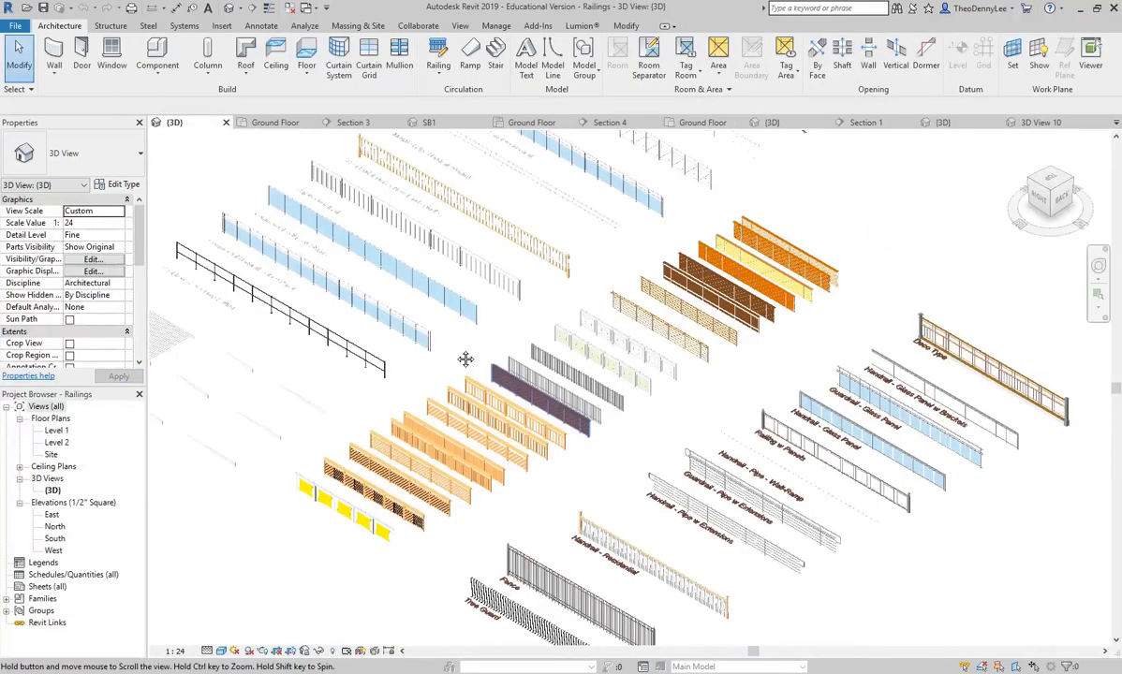
pyautogui.keyDown('shift'); pyautogui.moveTo(413, 349); pyautogui.dragTo(457, 342, button='middle'); pyautogui.keyUp('shift')
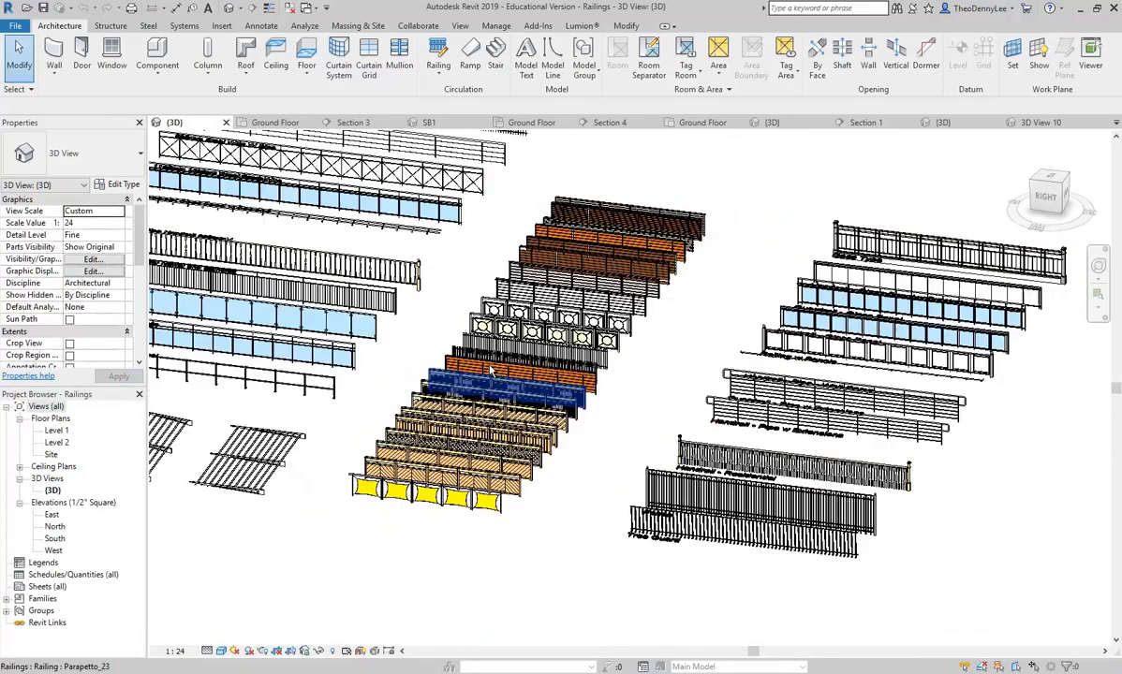
pyautogui.moveTo(402, 527)
pyautogui.keyDown('shift'); pyautogui.mouseDown(button='middle')
pyautogui.moveTo(388, 526)
pyautogui.moveTo(400, 549)
pyautogui.mouseUp(button='middle'); pyautogui.keyUp('shift')
pyautogui.moveTo(348, 459); pyautogui.dragTo(404, 490, button='middle')
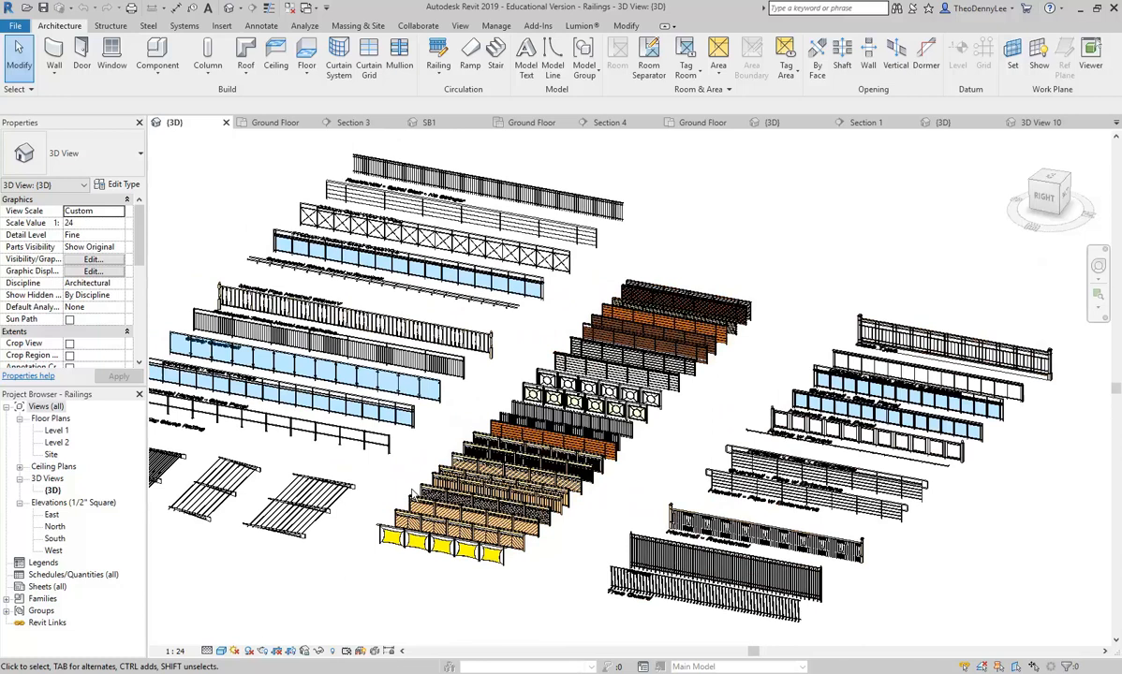
# - Copy the orange horizontal-slat Parapetto_02 railing to the clipboard
pyautogui.scroll(4, 604, 514)
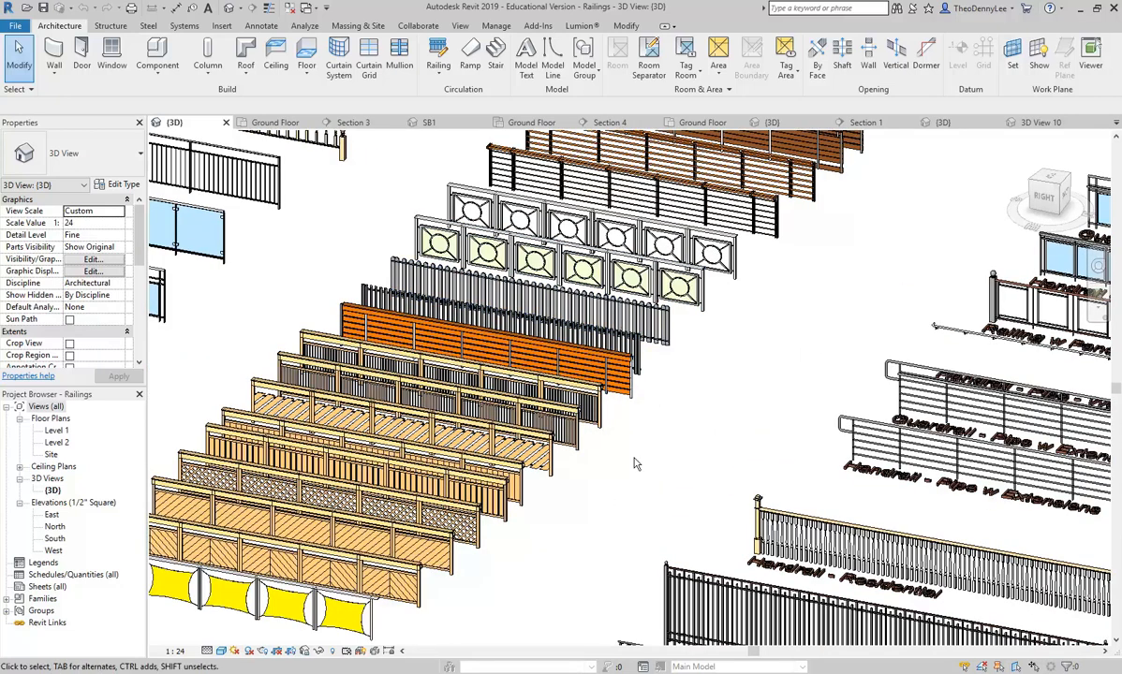
pyautogui.scroll(4, 672, 446)
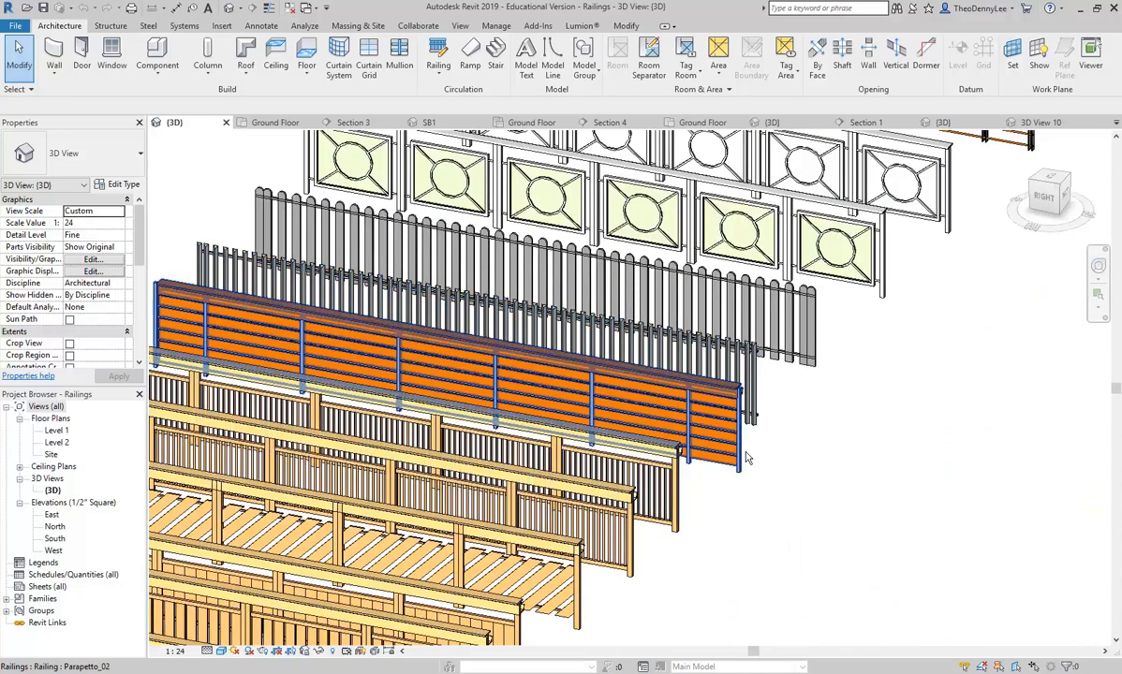
pyautogui.click(737, 447)
pyautogui.scroll(2, 566, 373)
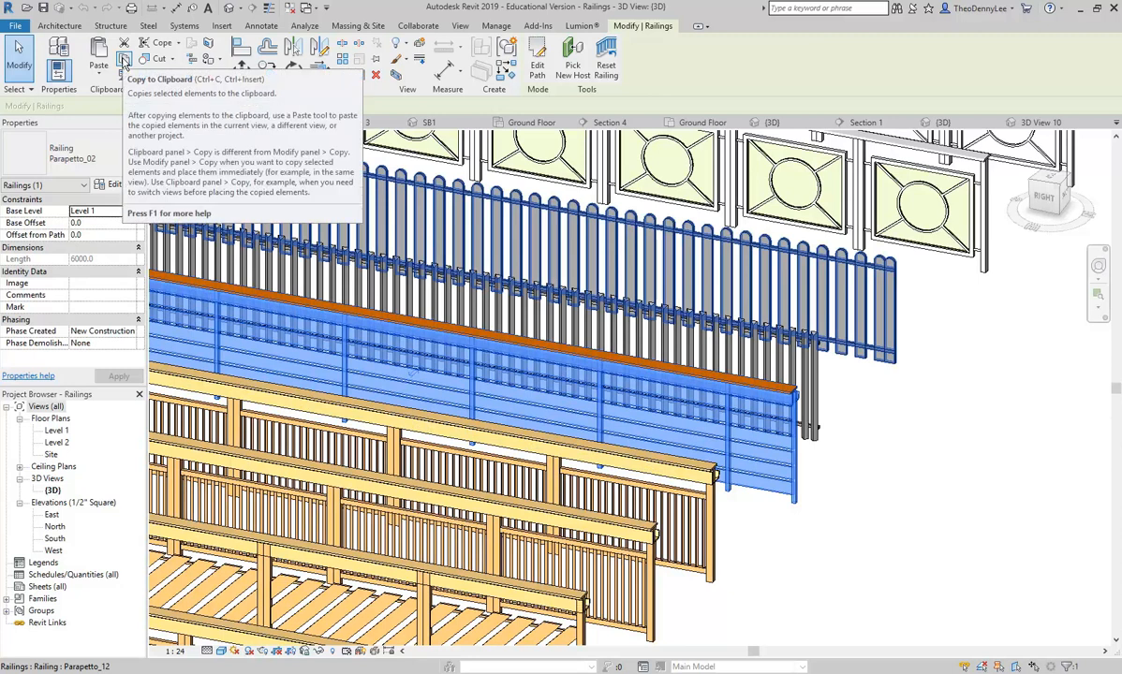
pyautogui.click(122, 60)
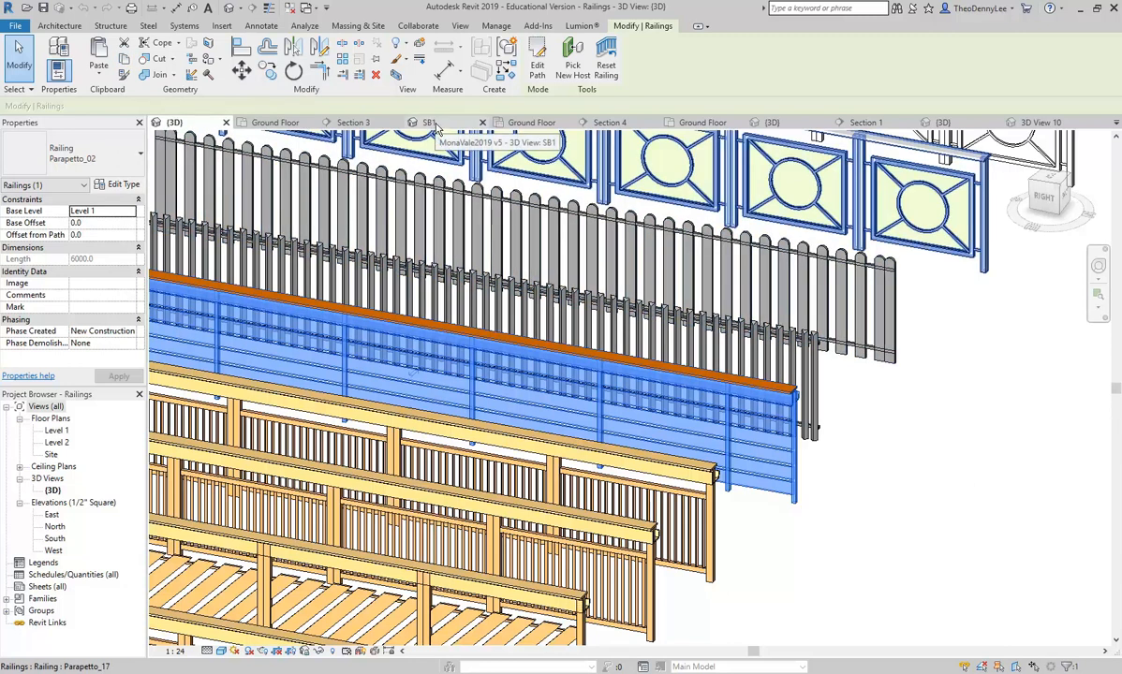
# - Paste the copied railing into the MonaVale2019 v5 3D view, accepting the duplicate types, and place it in front of the small steps
pyautogui.click(964, 126)
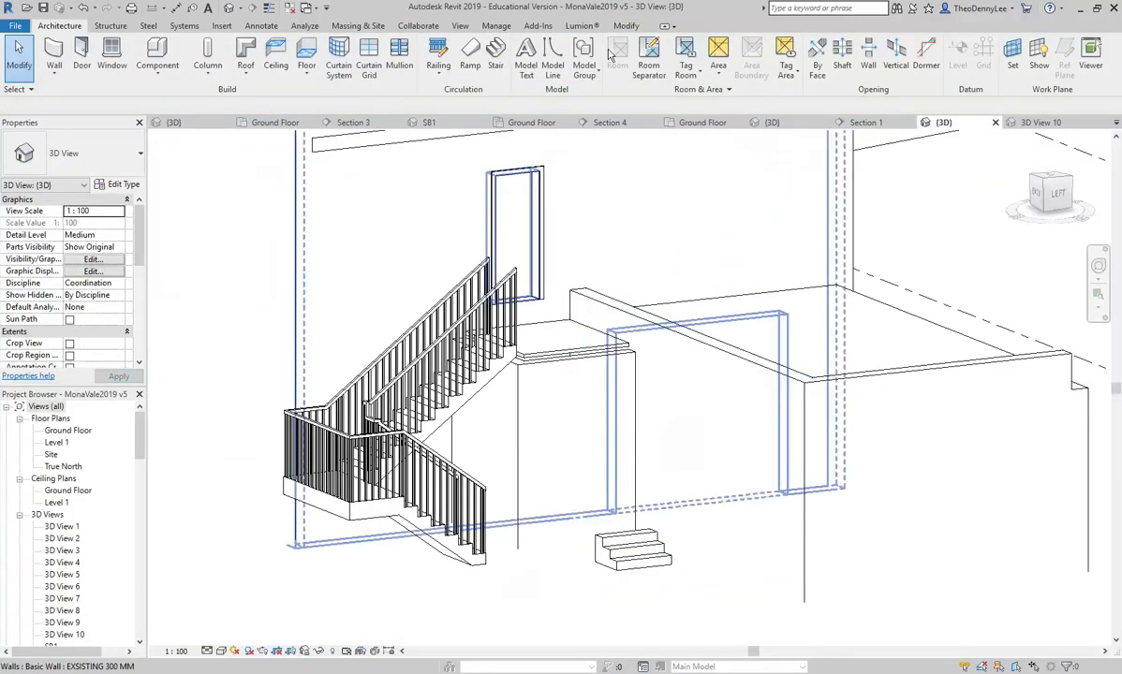
pyautogui.click(627, 26)
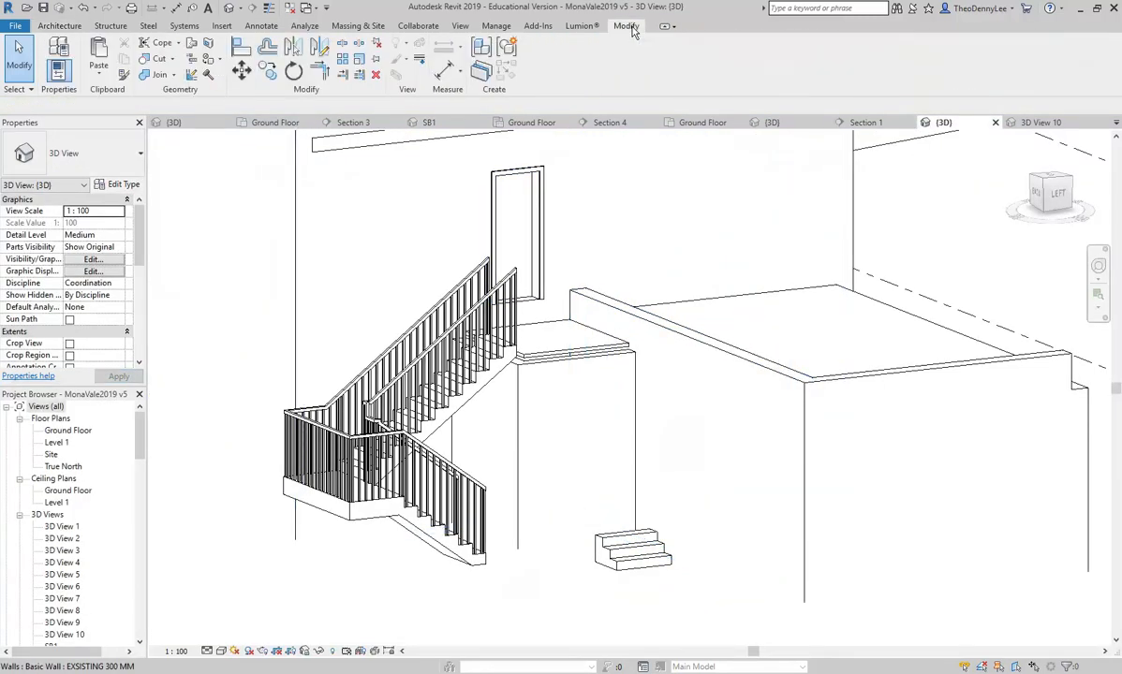
pyautogui.click(99, 49)
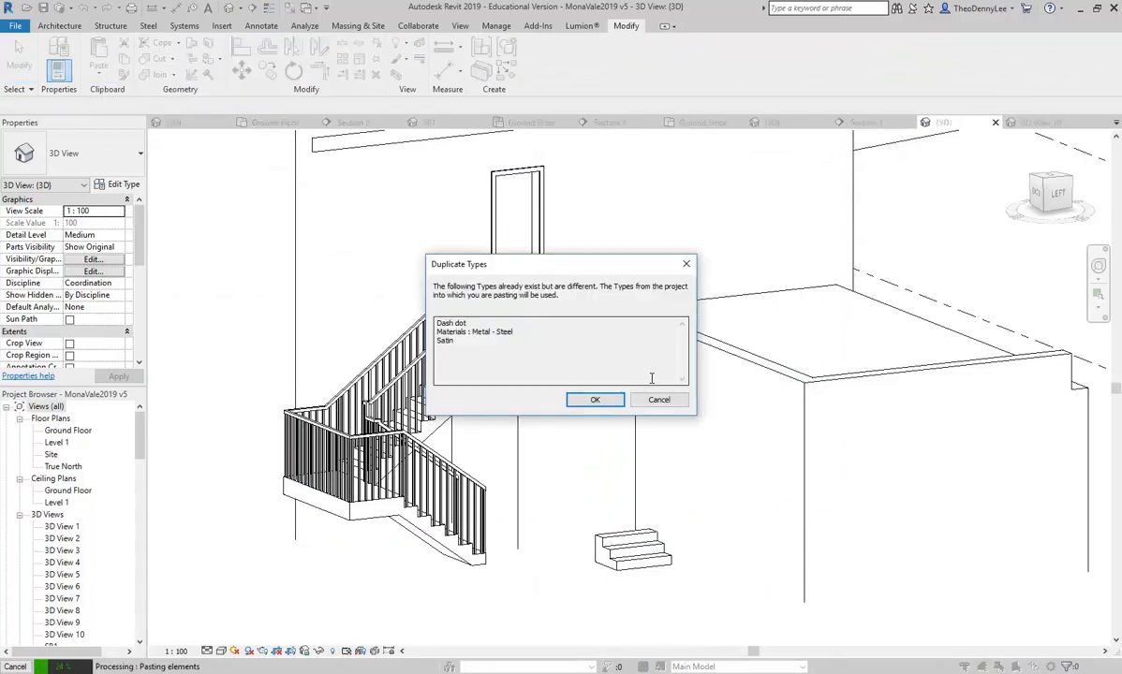
pyautogui.click(593, 400)
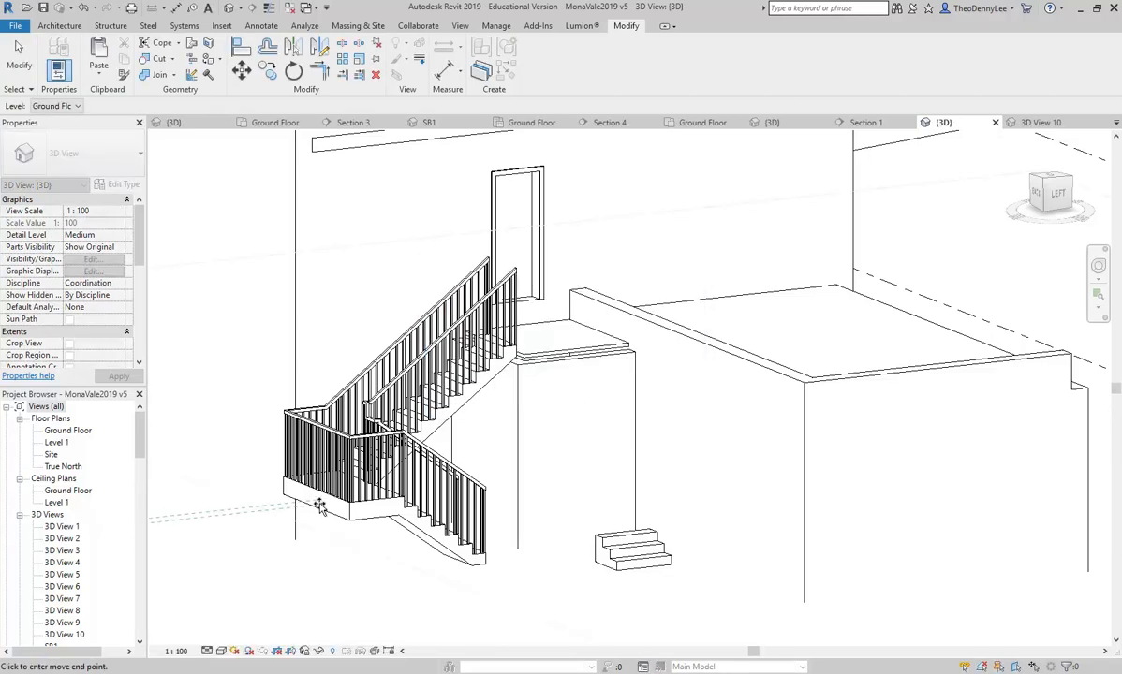
pyautogui.scroll(-3, 641, 504)
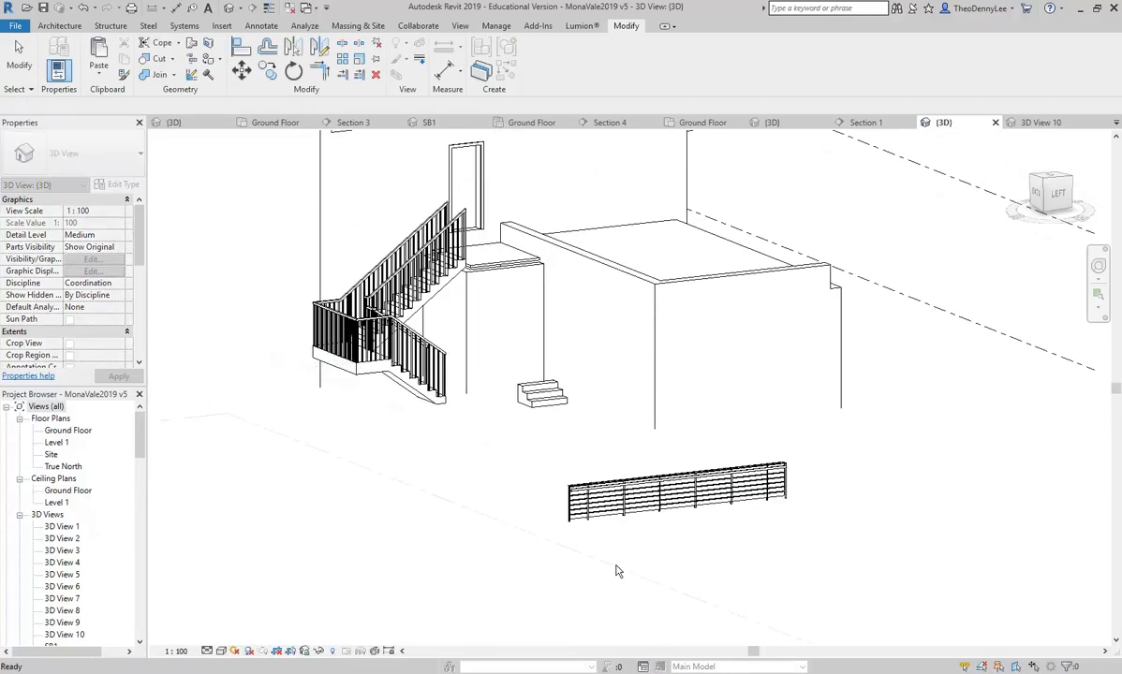
pyautogui.click(776, 509)
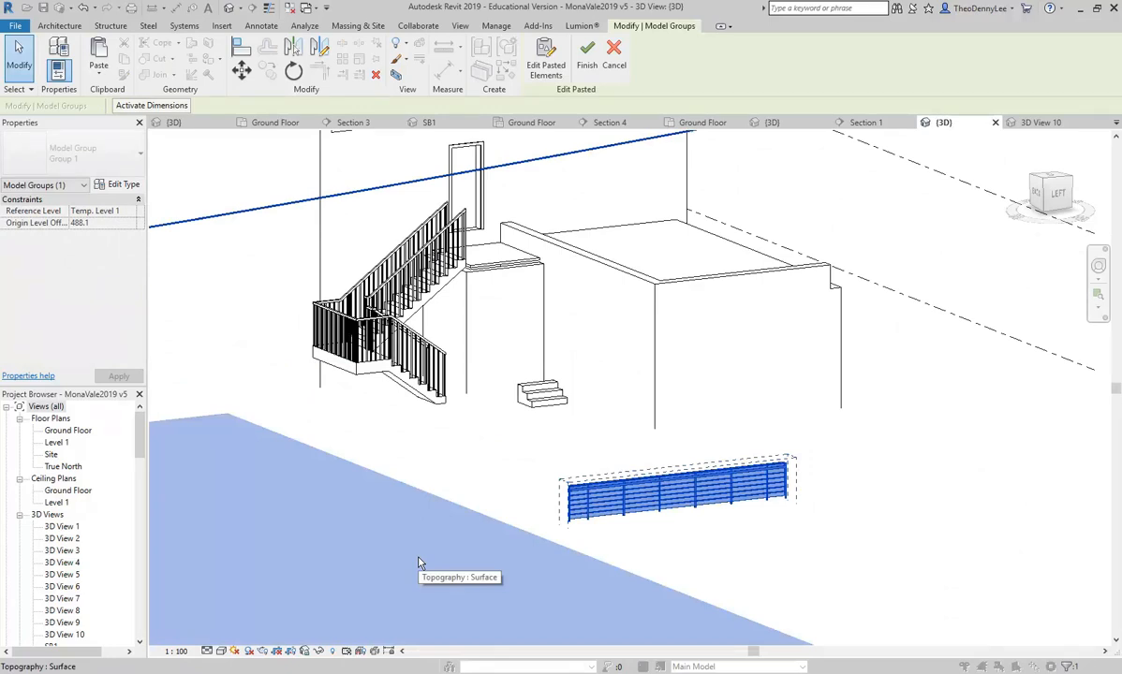
pyautogui.press('Escape')
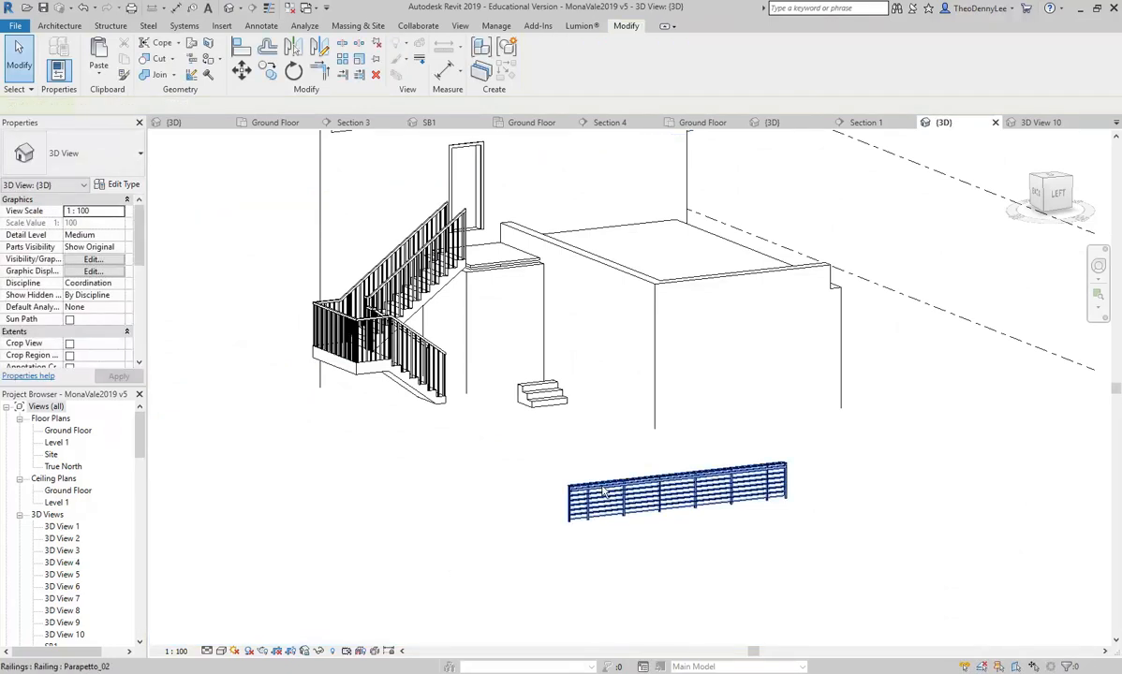
# - Check the pasted railing's type in its properties, leaving it without changes
pyautogui.click(609, 488)
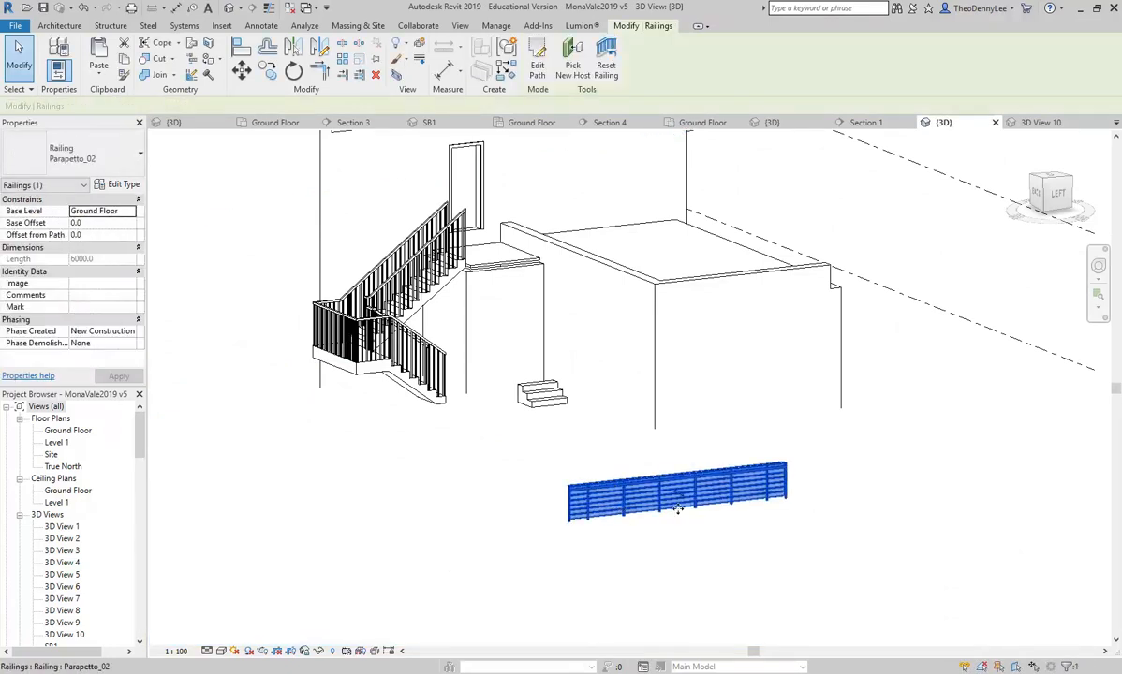
pyautogui.press('Escape')
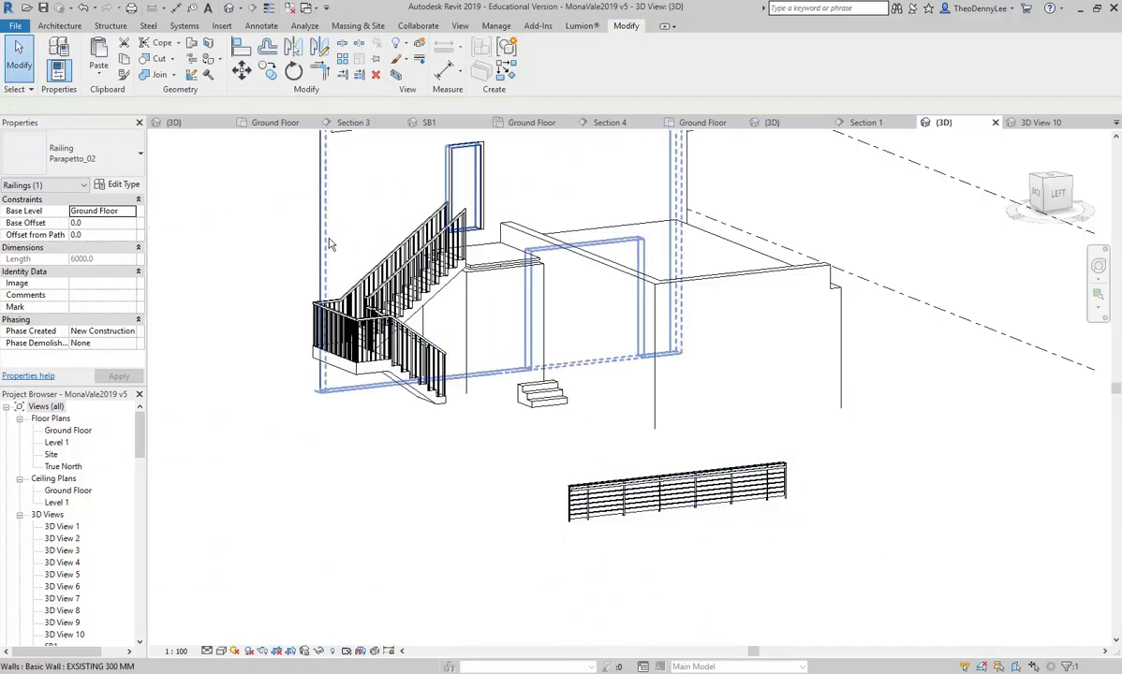
pyautogui.scroll(6, 450, 245)
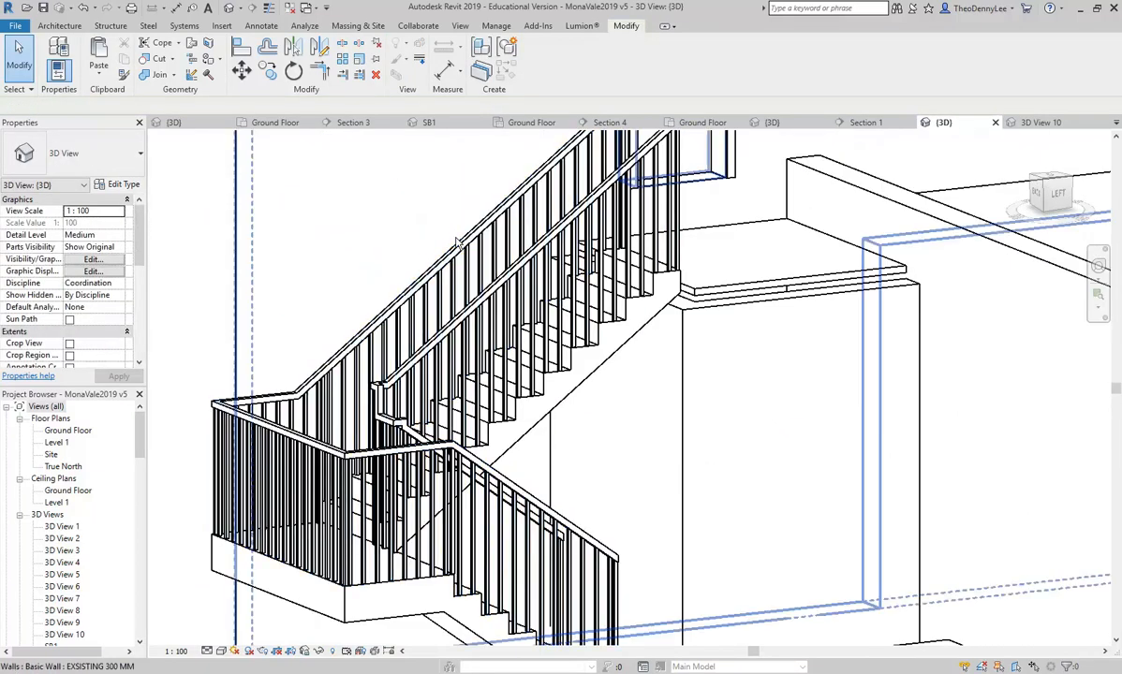
# - Change the outer stair railing to the Parapetto_02 type
pyautogui.click(459, 262)
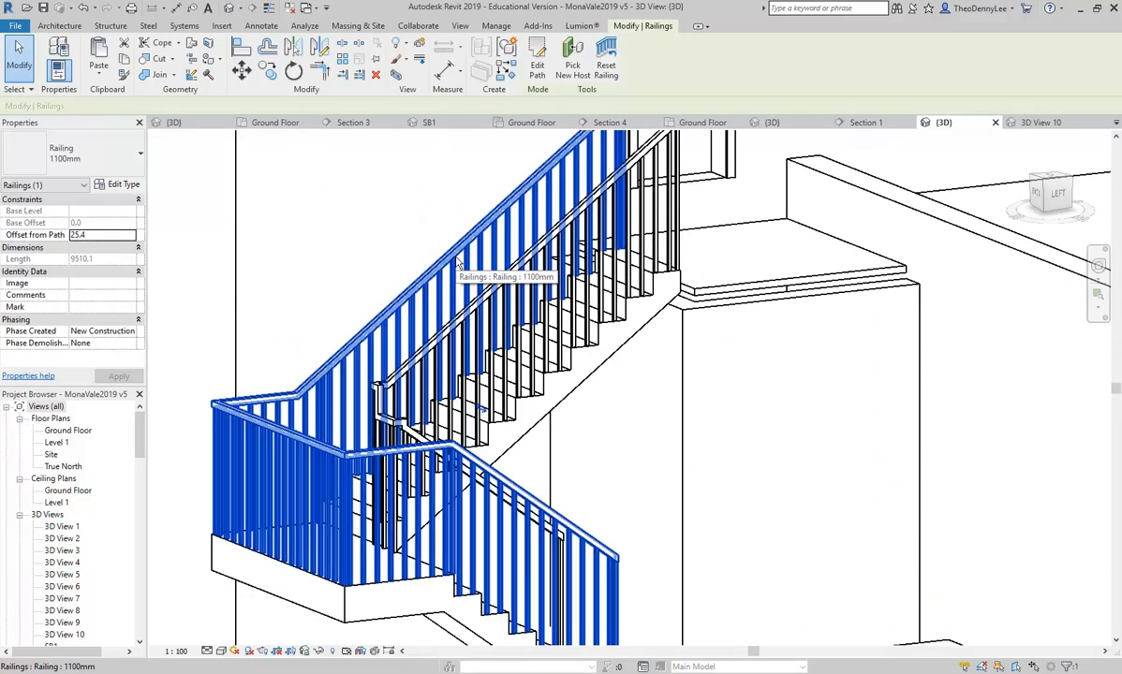
pyautogui.click(109, 155)
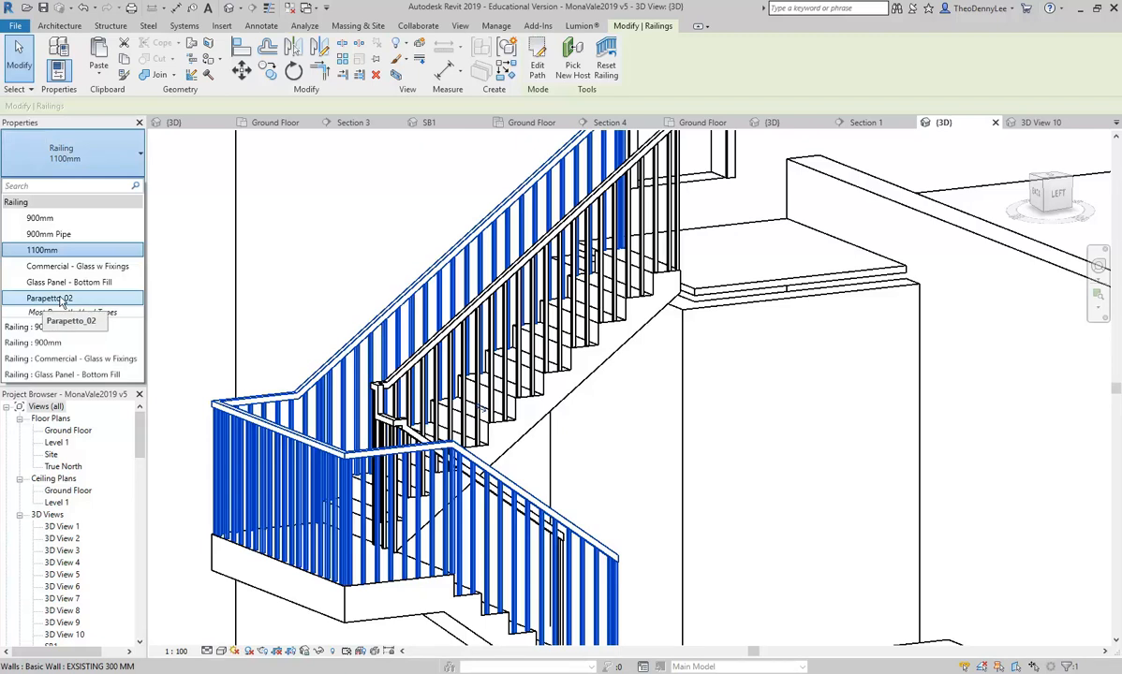
pyautogui.click(61, 298)
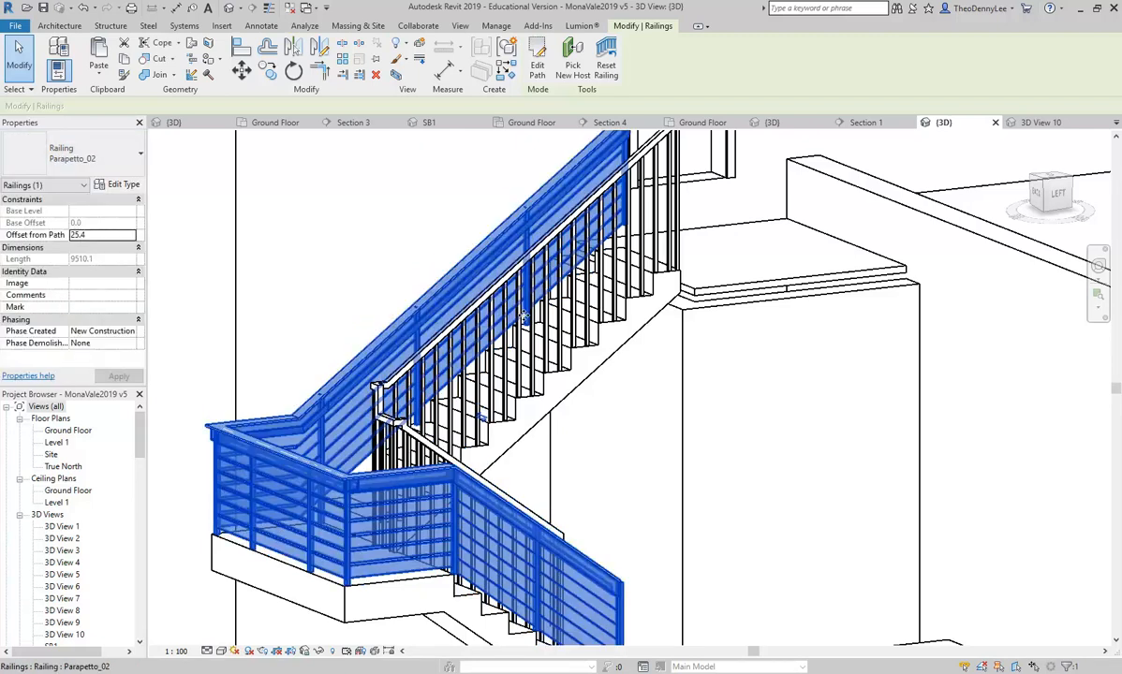
pyautogui.press('Escape')
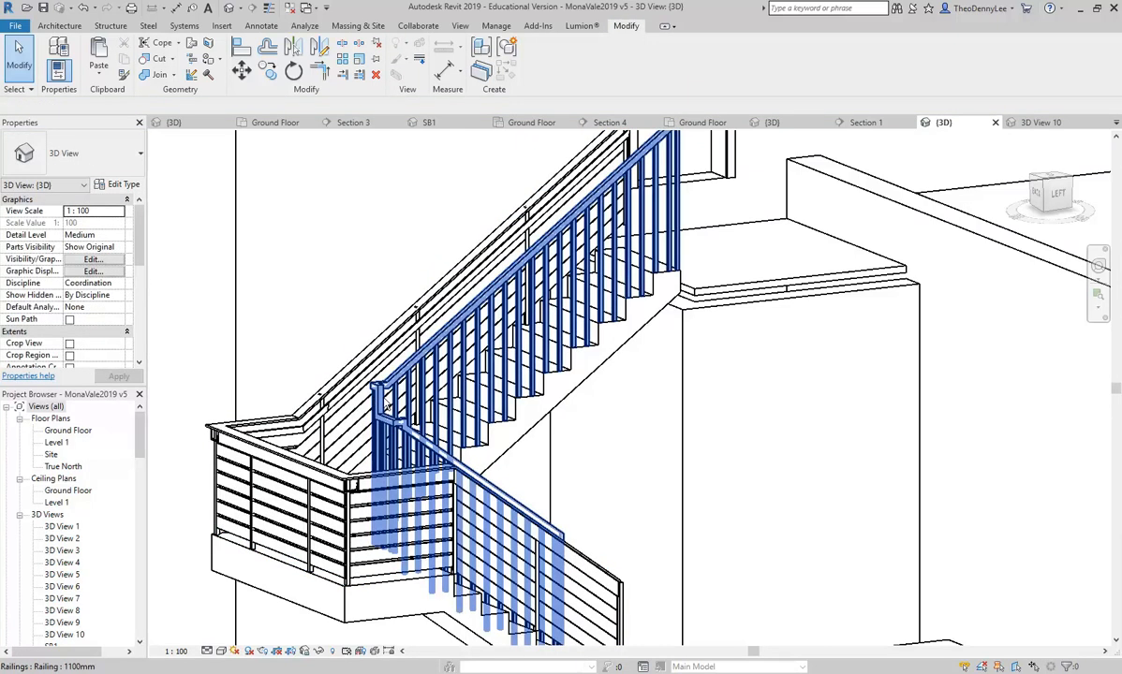
# - Change the inner stair railing to the Parapetto_02 type as well
pyautogui.click(359, 376)
pyautogui.click(93, 152)
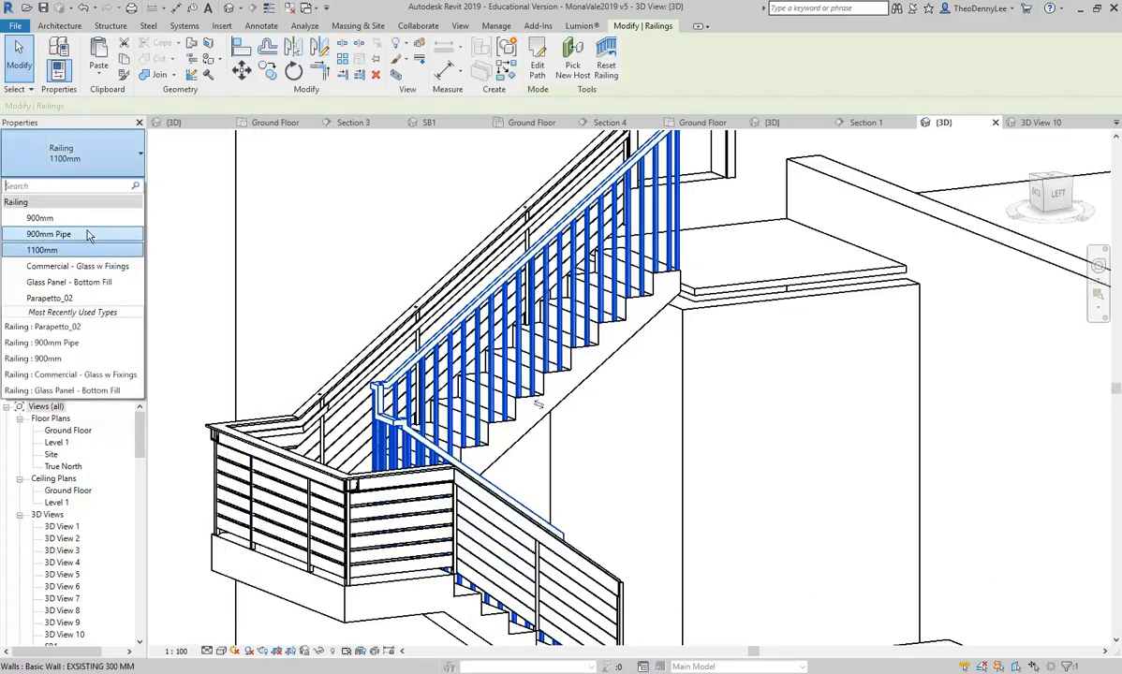
pyautogui.click(76, 306)
pyautogui.press('Escape')
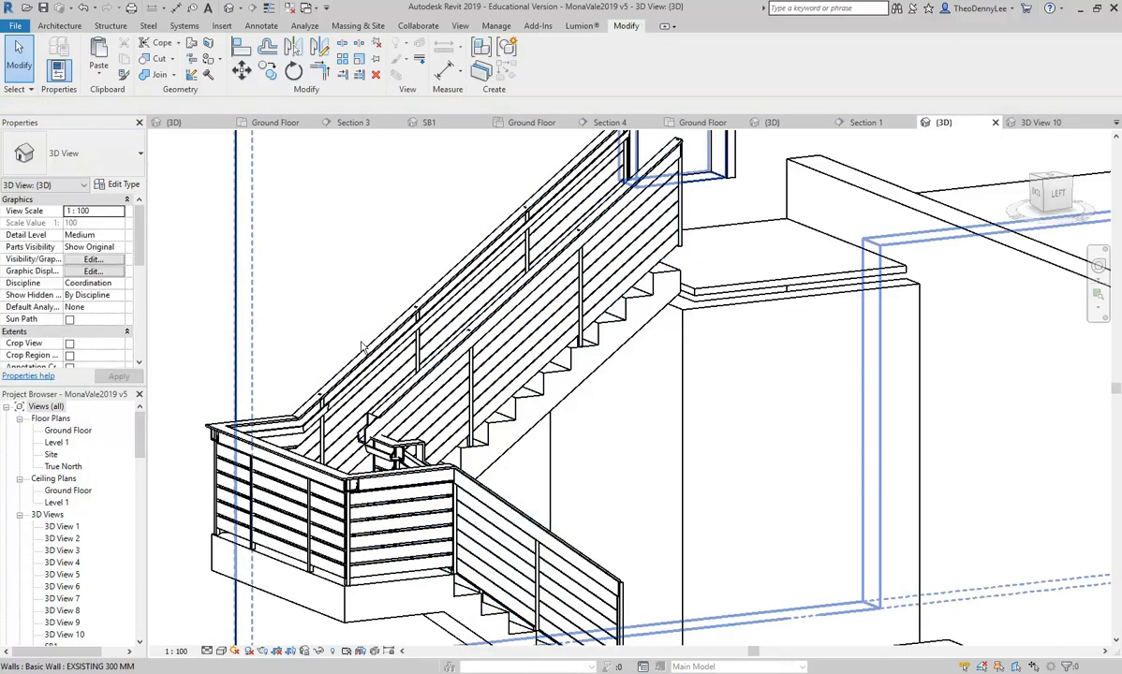
# - Display the 3D view with realistic materials and inspect the stairs with their horizontal-slat timber railings
pyautogui.click(247, 625)
pyautogui.keyDown('shift'); pyautogui.moveTo(384, 405); pyautogui.dragTo(424, 387, button='middle'); pyautogui.keyUp('shift')
pyautogui.scroll(-1, 352, 439)
pyautogui.moveTo(380, 448); pyautogui.dragTo(737, 461, button='middle')
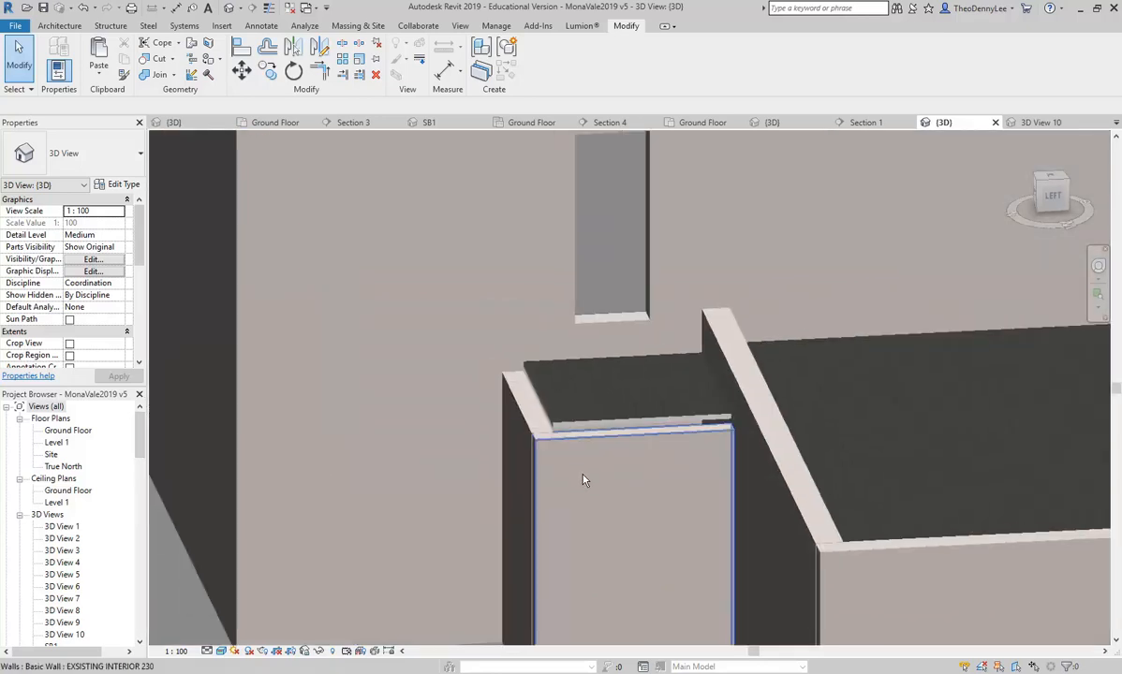
pyautogui.moveTo(572, 469); pyautogui.dragTo(705, 362, button='middle')
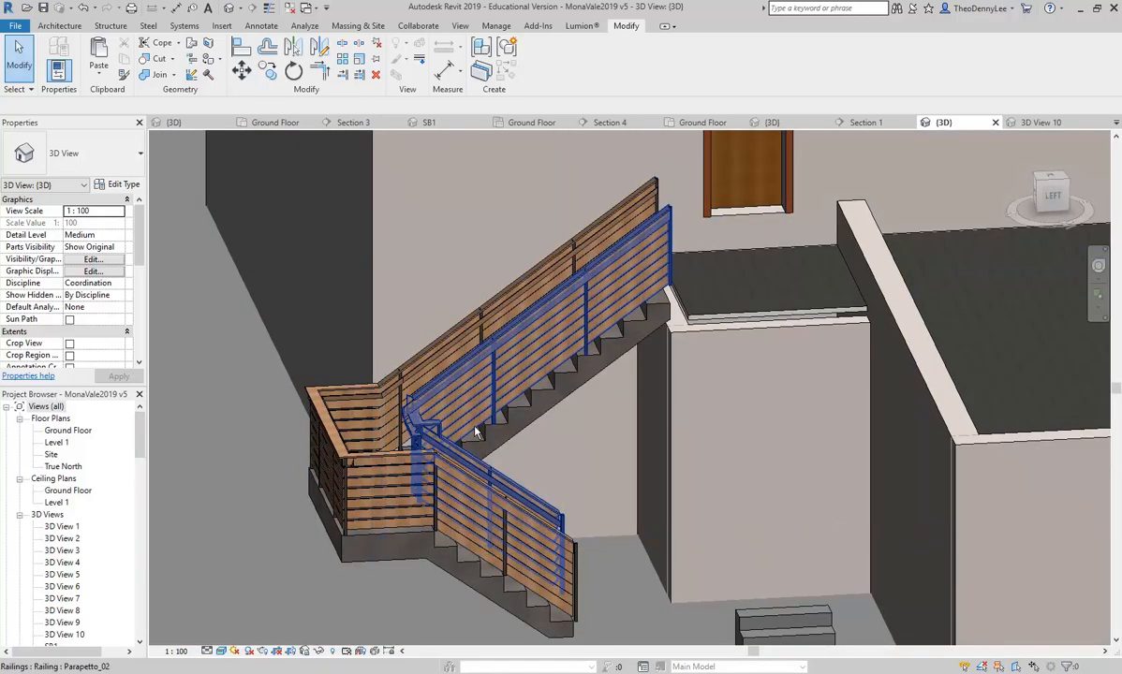
pyautogui.scroll(2, 443, 398)
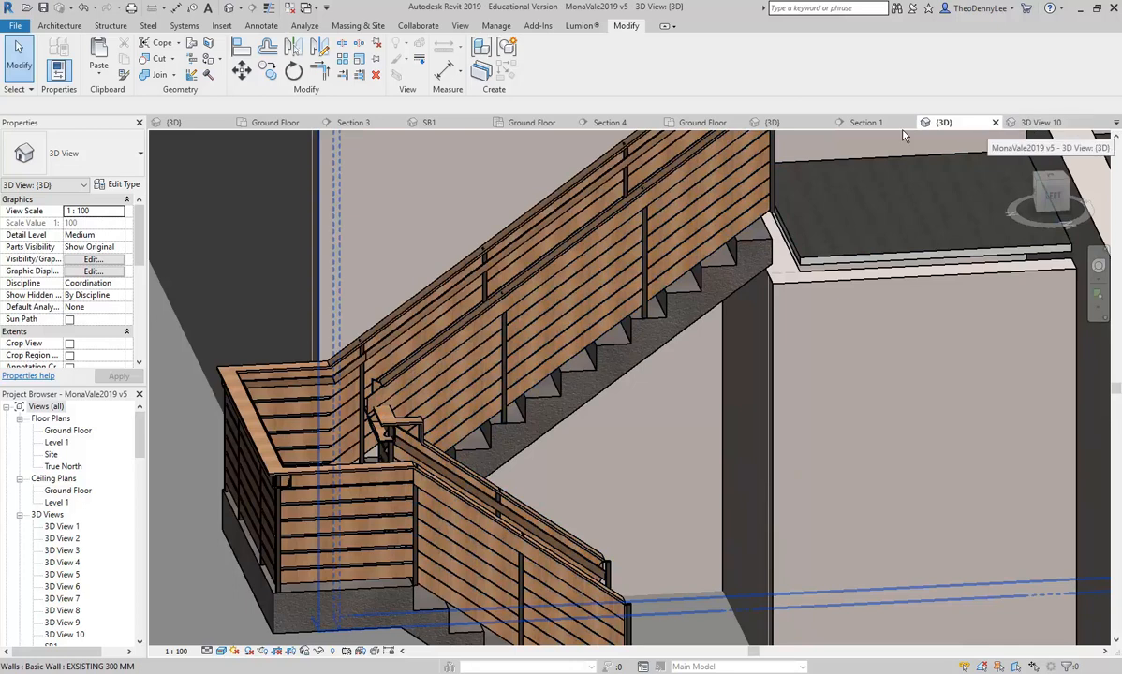
# - Return to the 3D view of the Railings sample project and look over its rows of railing types
pyautogui.click(787, 125)
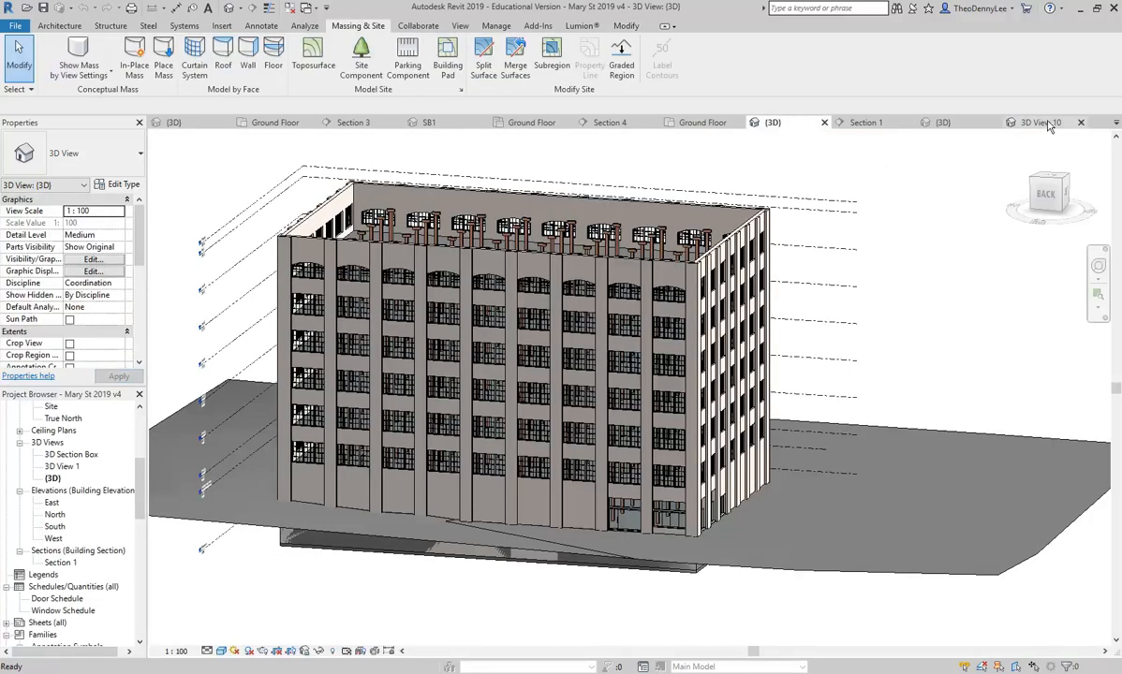
pyautogui.click(1044, 123)
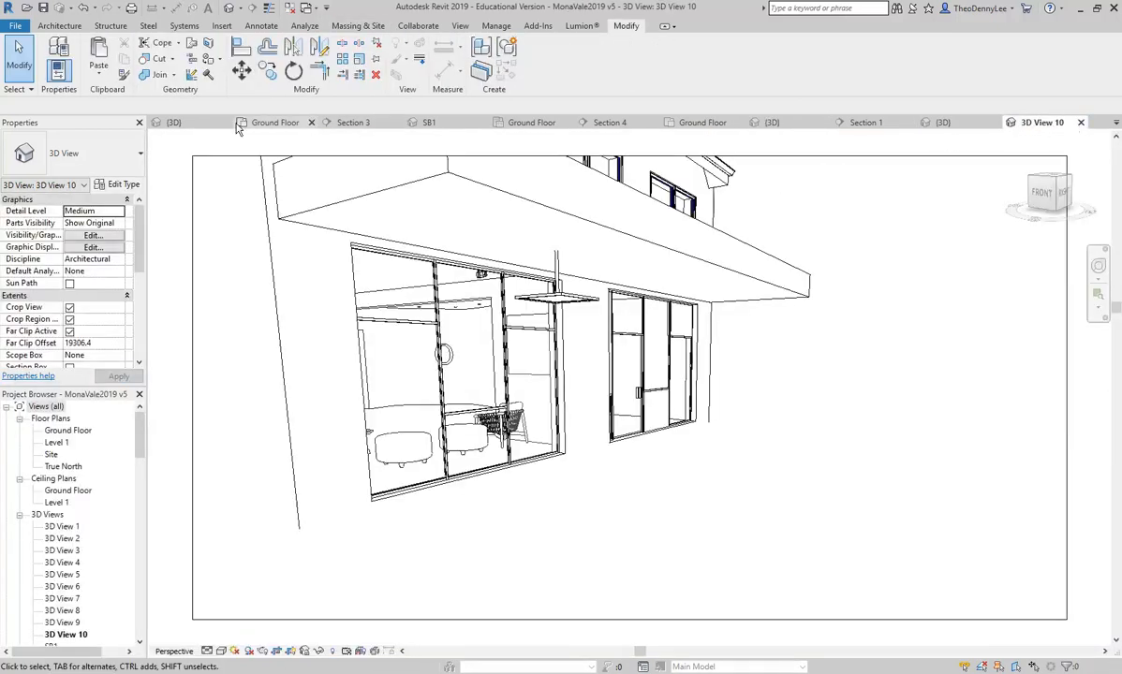
pyautogui.click(178, 124)
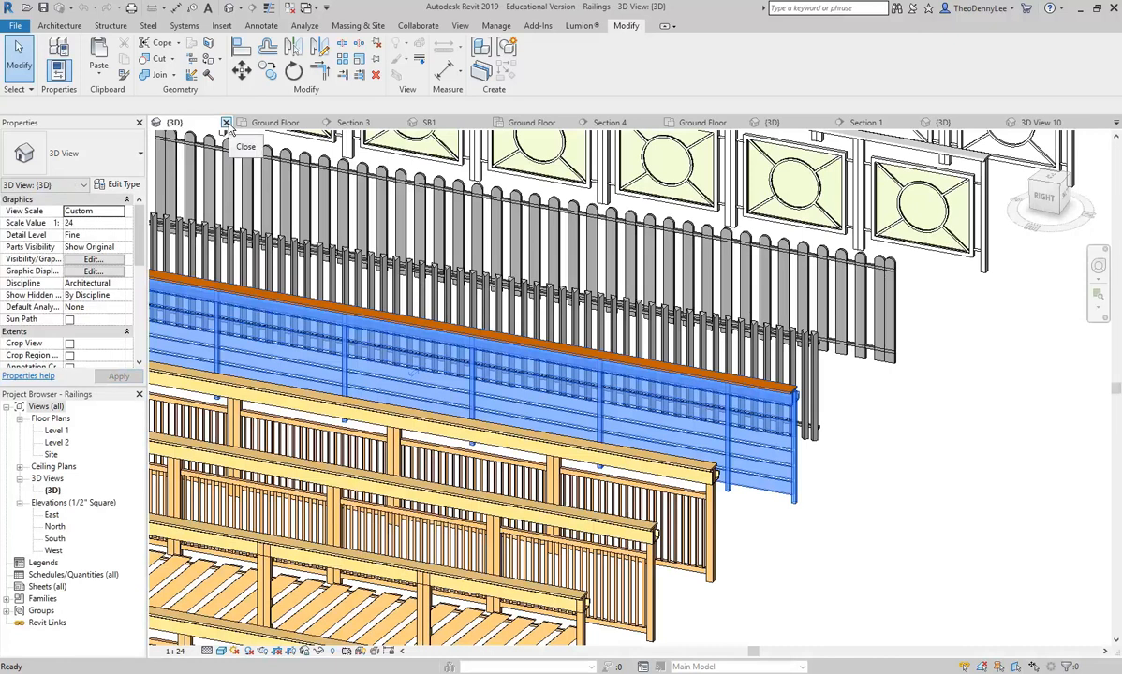
pyautogui.scroll(-2, 430, 328)
pyautogui.moveTo(431, 328); pyautogui.dragTo(536, 353, button='middle')
pyautogui.moveTo(384, 250); pyautogui.dragTo(543, 189, button='middle')
pyautogui.scroll(-2, 460, 246)
pyautogui.moveTo(427, 447); pyautogui.dragTo(696, 502, button='middle')
pyautogui.scroll(-1, 696, 501)
pyautogui.scroll(-1, 359, 414)
pyautogui.moveTo(358, 414); pyautogui.dragTo(568, 464, button='middle')
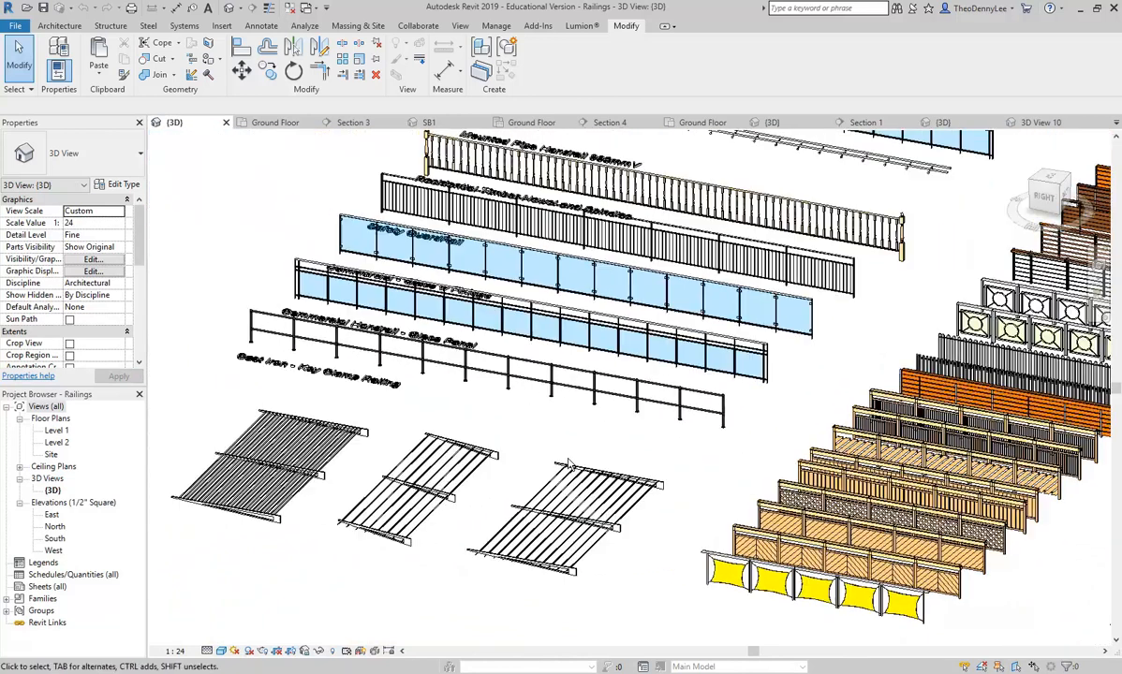
# - Select the Cast Iron - Key Clamp Railing and examine its posts, rails and fittings up close
pyautogui.scroll(5, 522, 359)
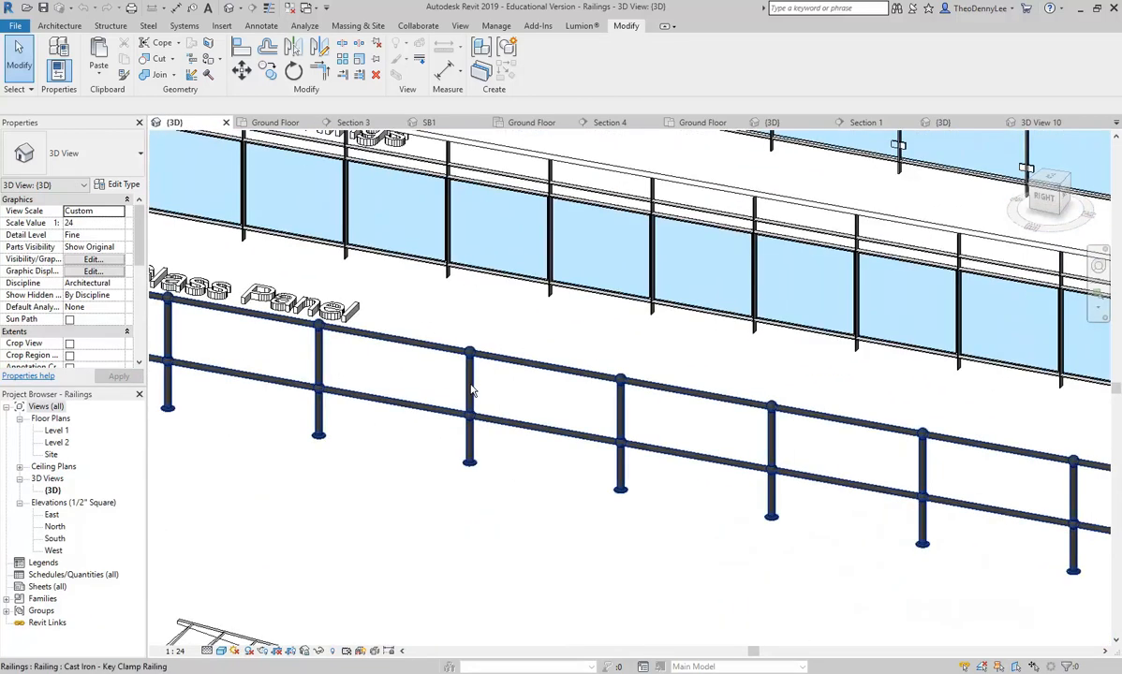
pyautogui.click(471, 389)
pyautogui.moveTo(257, 356); pyautogui.dragTo(384, 353, button='middle')
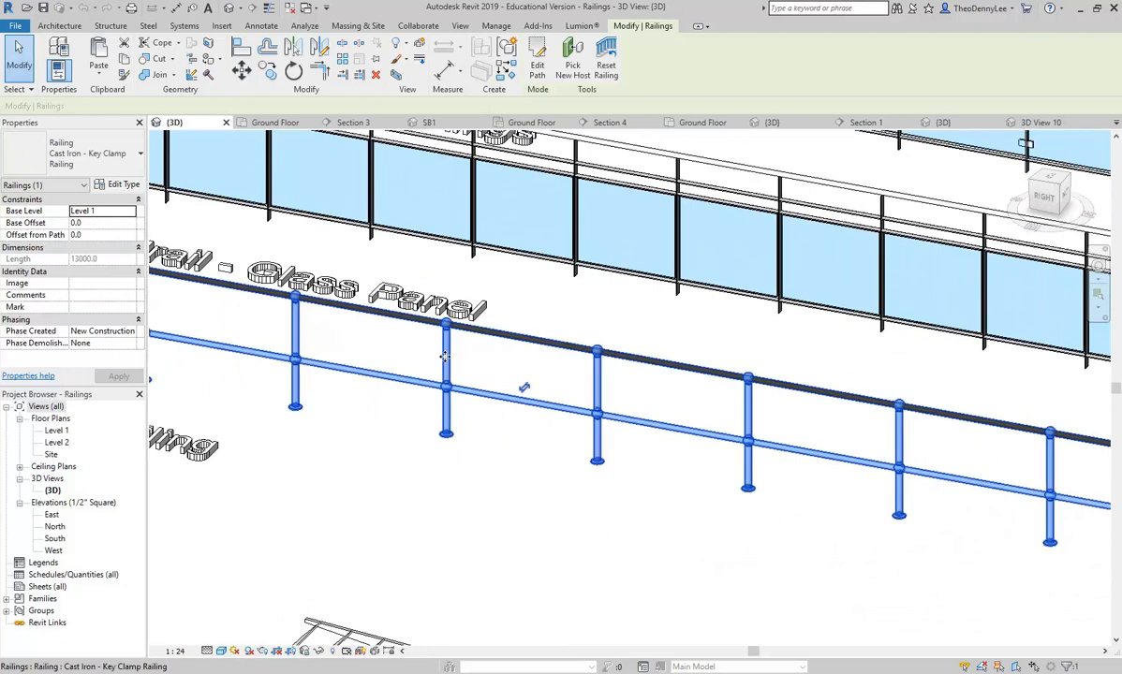
pyautogui.scroll(4, 445, 356)
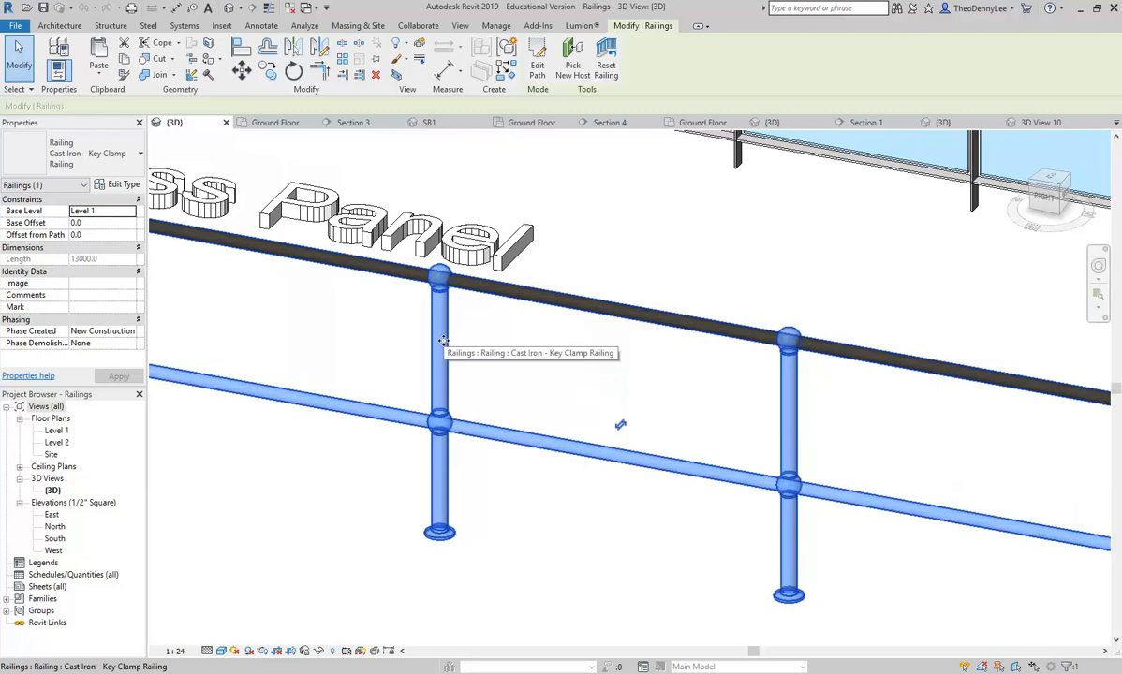
pyautogui.scroll(-5, 445, 343)
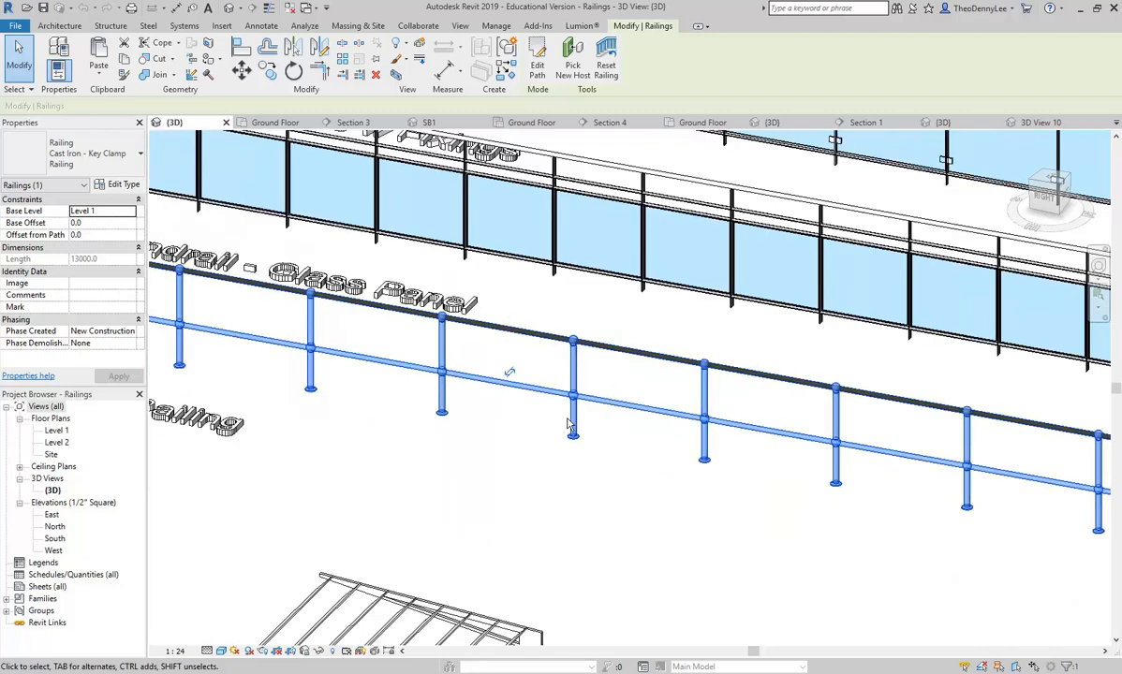
pyautogui.scroll(-3, 438, 393)
pyautogui.moveTo(462, 417); pyautogui.dragTo(397, 361, button='middle')
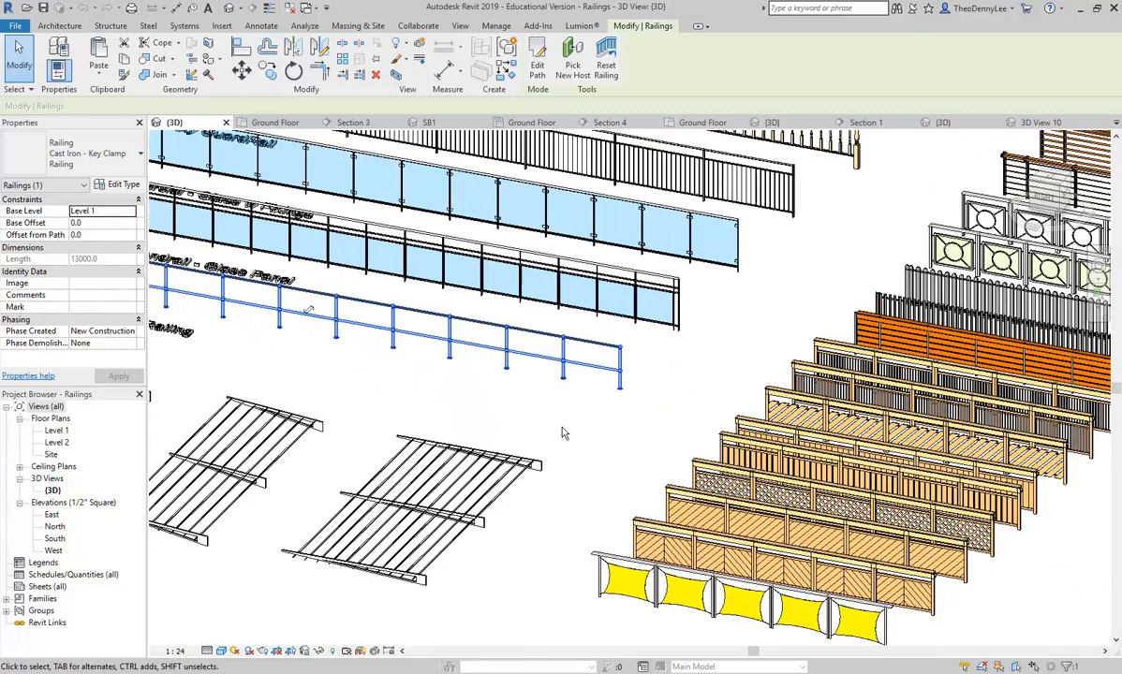
pyautogui.click(564, 431)
# - Browse the other railing rows and examine the Safety GuardRail and the turned timber baluster railing behind it
pyautogui.moveTo(664, 388); pyautogui.dragTo(219, 464, button='middle')
pyautogui.moveTo(918, 562); pyautogui.dragTo(483, 515, button='middle')
pyautogui.scroll(-2, 483, 515)
pyautogui.scroll(2, 505, 532)
pyautogui.scroll(-1, 406, 484)
pyautogui.moveTo(177, 438); pyautogui.dragTo(492, 460, button='middle')
pyautogui.moveTo(352, 397); pyautogui.dragTo(486, 521, button='middle')
pyautogui.scroll(5, 444, 430)
pyautogui.scroll(3, 443, 430)
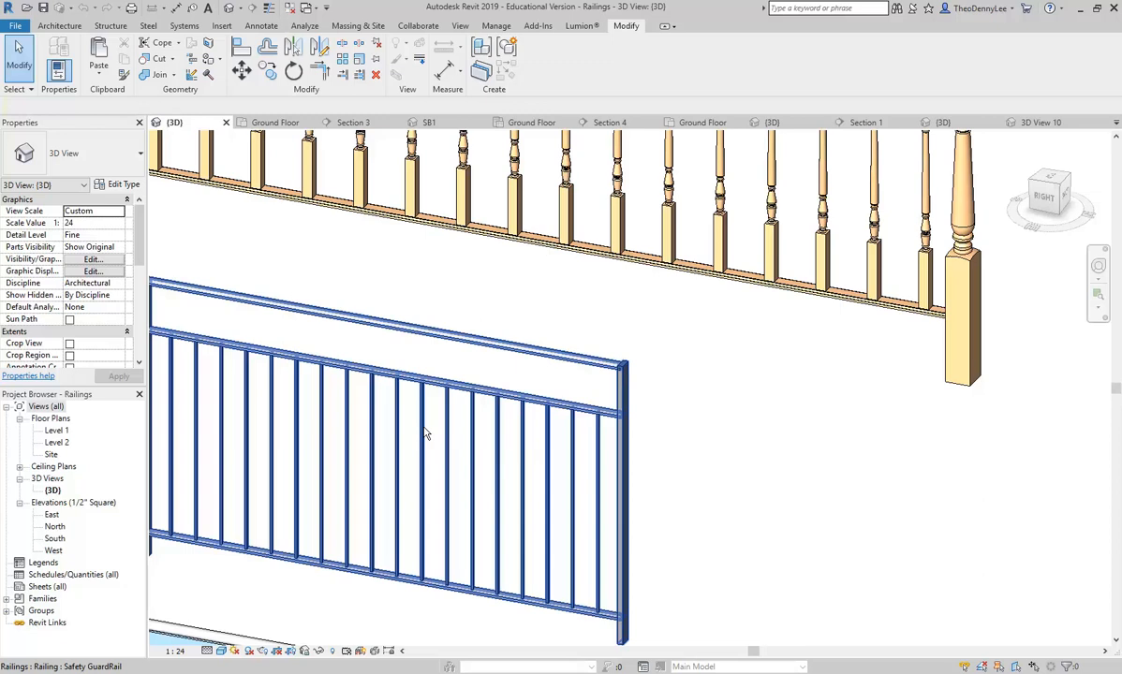
pyautogui.scroll(-4, 426, 433)
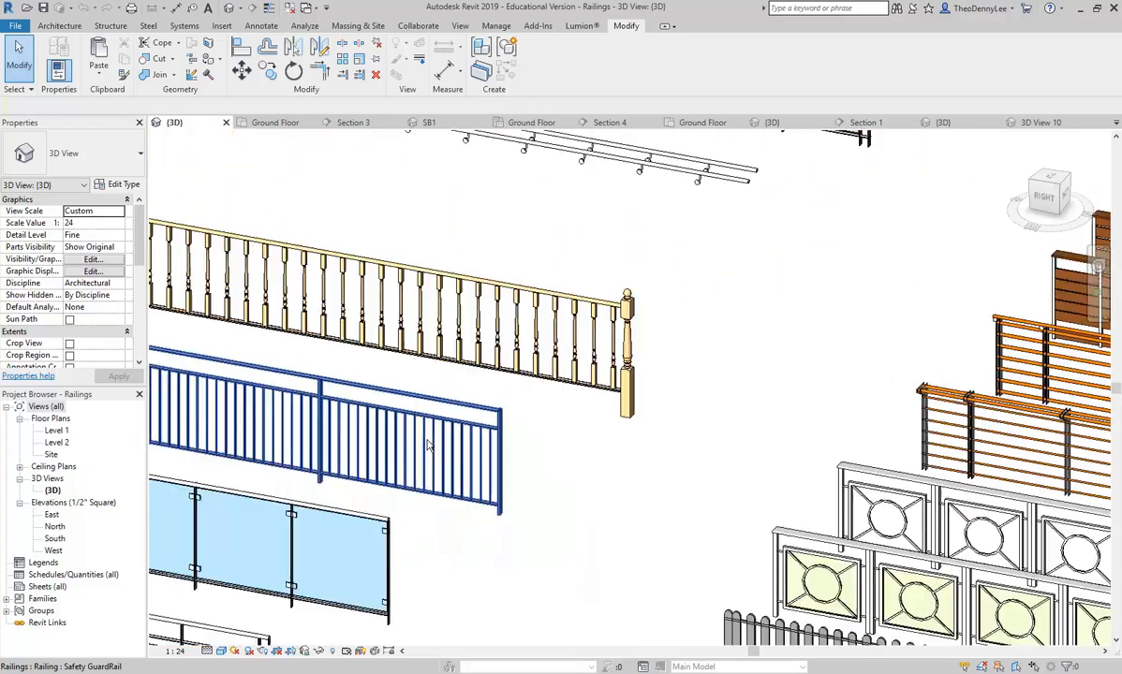
# - Select the Handrail - Pipe w Extensions railing and examine its horizontal pipes and looped end extension
pyautogui.moveTo(564, 518); pyautogui.dragTo(399, 475, button='middle')
pyautogui.scroll(-2, 350, 445)
pyautogui.moveTo(502, 463); pyautogui.dragTo(397, 403, button='middle')
pyautogui.moveTo(773, 547); pyautogui.dragTo(366, 400, button='middle')
pyautogui.scroll(-2, 604, 448)
pyautogui.scroll(5, 591, 510)
pyautogui.scroll(2, 431, 417)
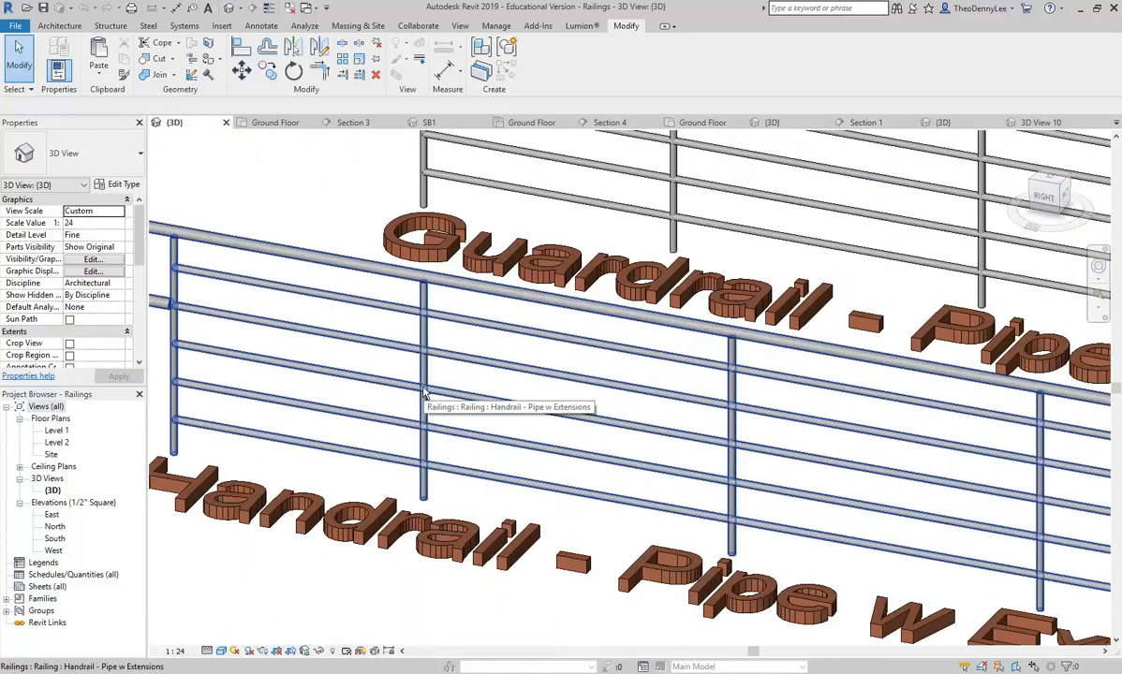
pyautogui.click(418, 404)
pyautogui.moveTo(418, 404); pyautogui.dragTo(490, 466, button='middle')
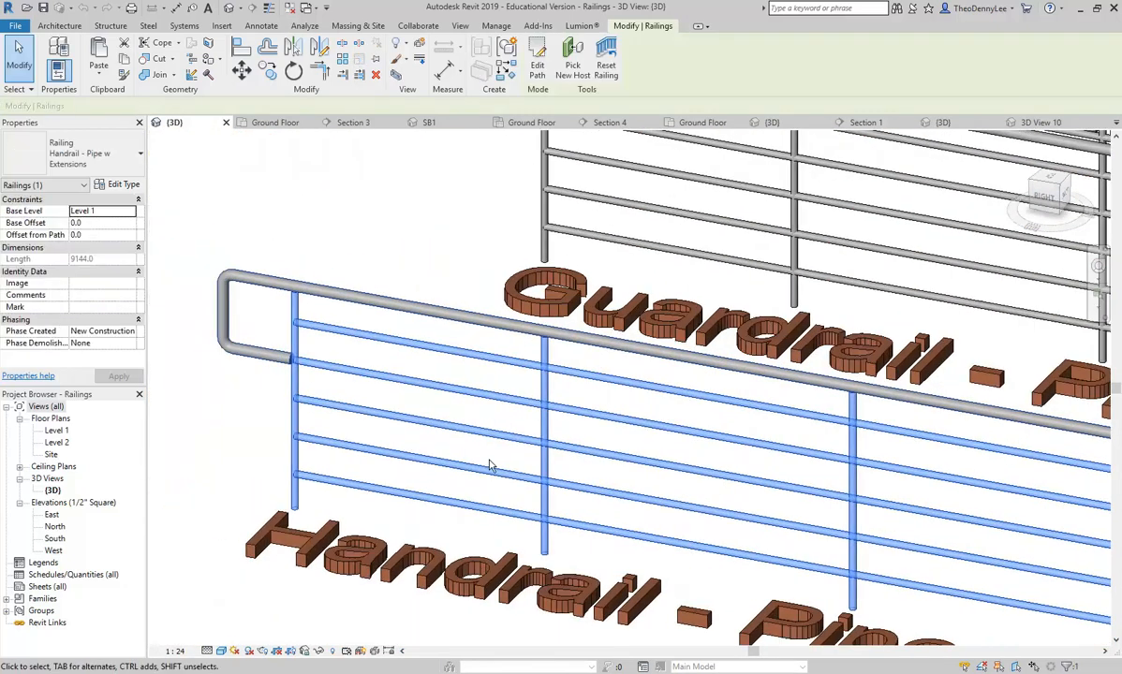
# - Go back past the timber railings to the Cast Iron - Key Clamp Railing, select it and examine its end section
pyautogui.scroll(-1, 374, 447)
pyautogui.moveTo(375, 448); pyautogui.dragTo(781, 509, button='middle')
pyautogui.moveTo(401, 450); pyautogui.dragTo(664, 476, button='middle')
pyautogui.scroll(-1, 349, 472)
pyautogui.moveTo(349, 473); pyautogui.dragTo(807, 615, button='middle')
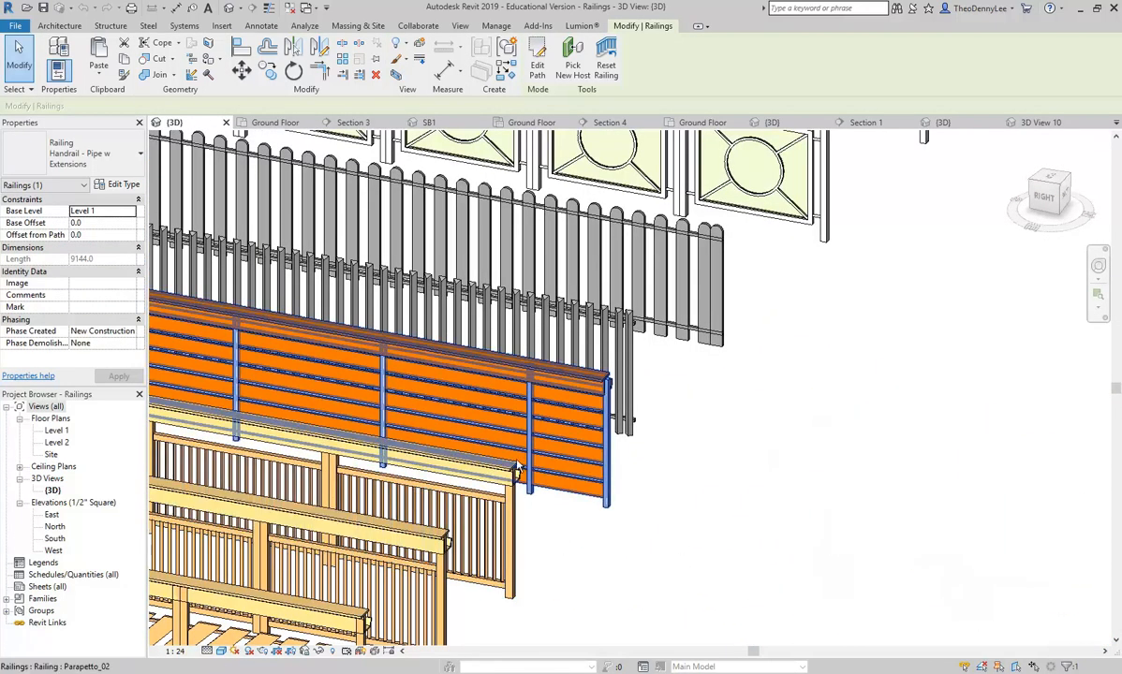
pyautogui.scroll(-4, 656, 571)
pyautogui.moveTo(511, 524); pyautogui.dragTo(730, 321, button='middle')
pyautogui.scroll(-1, 343, 336)
pyautogui.moveTo(220, 241); pyautogui.dragTo(564, 387, button='middle')
pyautogui.scroll(3, 470, 375)
pyautogui.click(388, 337)
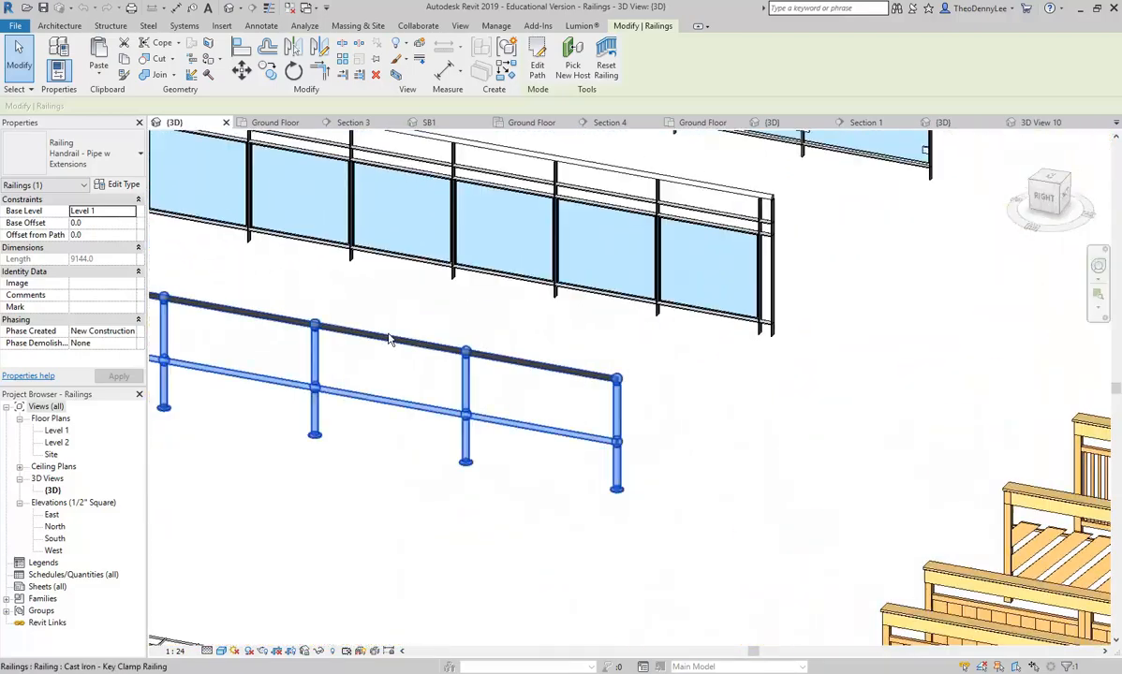
pyautogui.scroll(3, 387, 363)
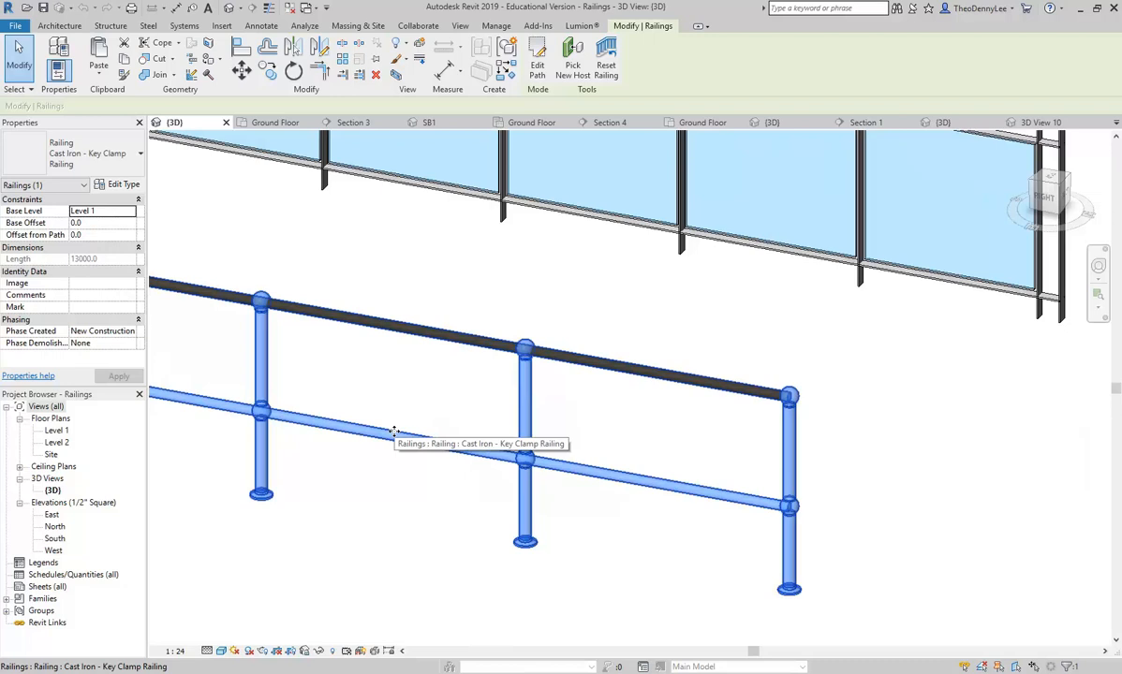
pyautogui.scroll(-5, 395, 431)
pyautogui.click(626, 471)
# - Look over the remaining rows of guardrails, pipe handrails, fence and Tree Guard railings
pyautogui.scroll(-4, 416, 408)
pyautogui.moveTo(628, 473); pyautogui.dragTo(350, 358, button='middle')
pyautogui.moveTo(674, 473); pyautogui.dragTo(320, 347, button='middle')
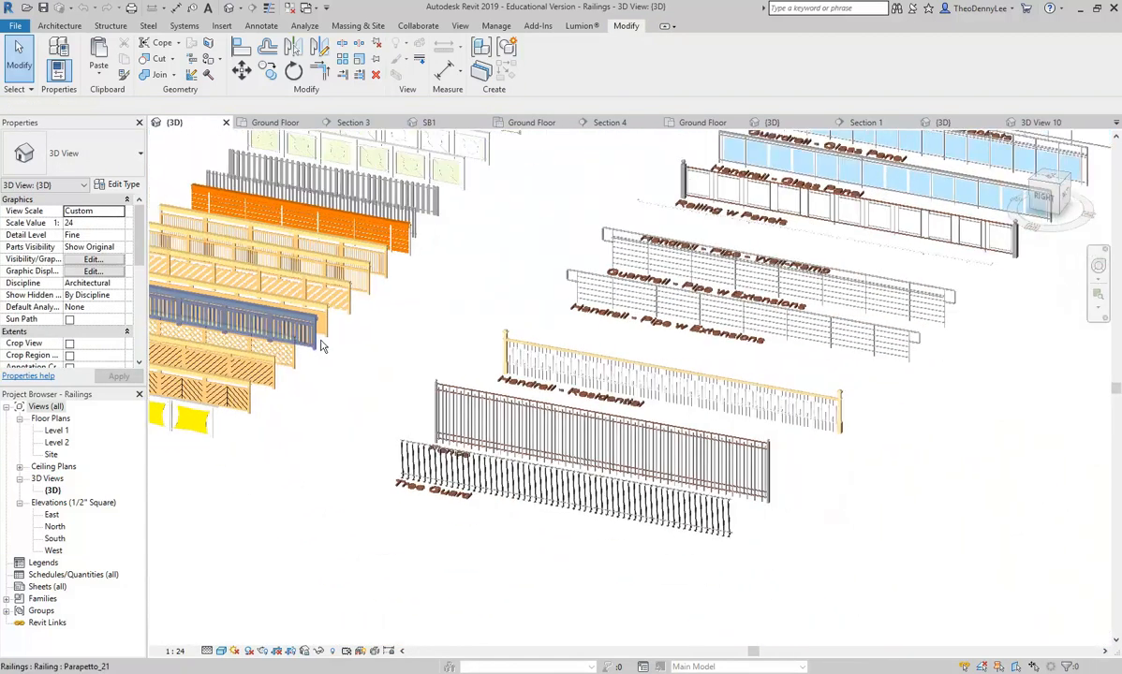